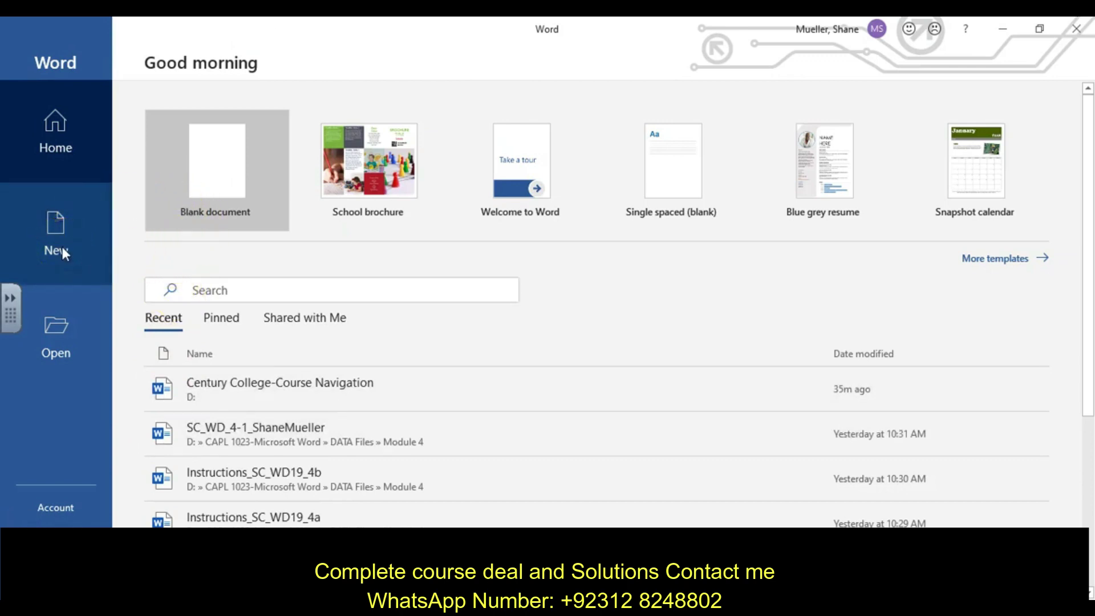
- Open the SC_WD19_3a document ending in _1 and dated 1/26/2020 from CAPL 1023-Microsoft Word > DATA Files > Module 3 > SAM Files
{"action": "left_click", "coordinate": [65, 324]}
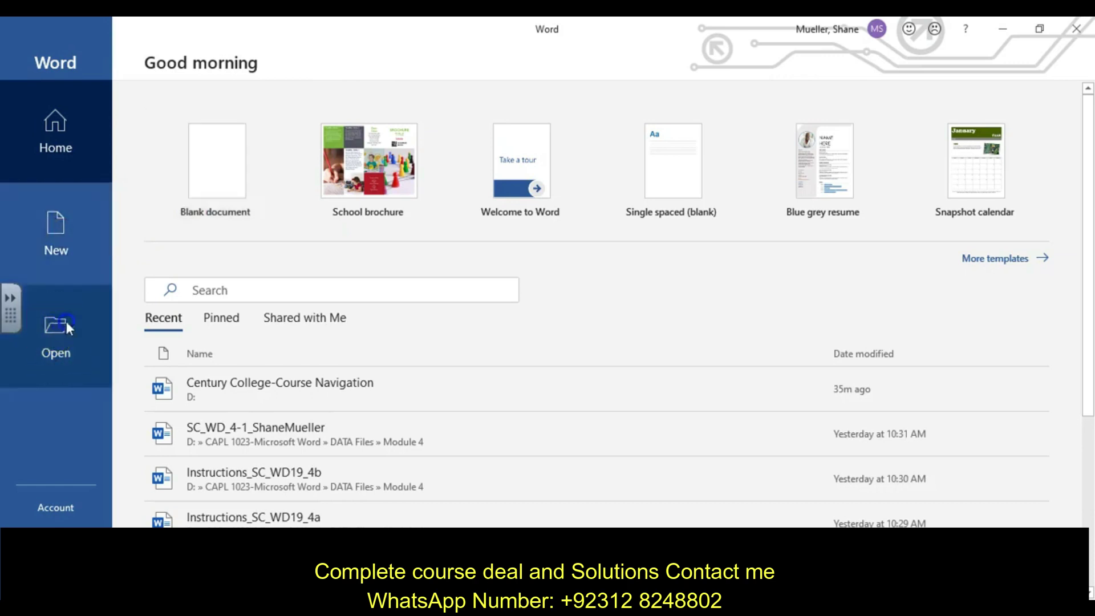
{"action": "left_click", "coordinate": [236, 425]}
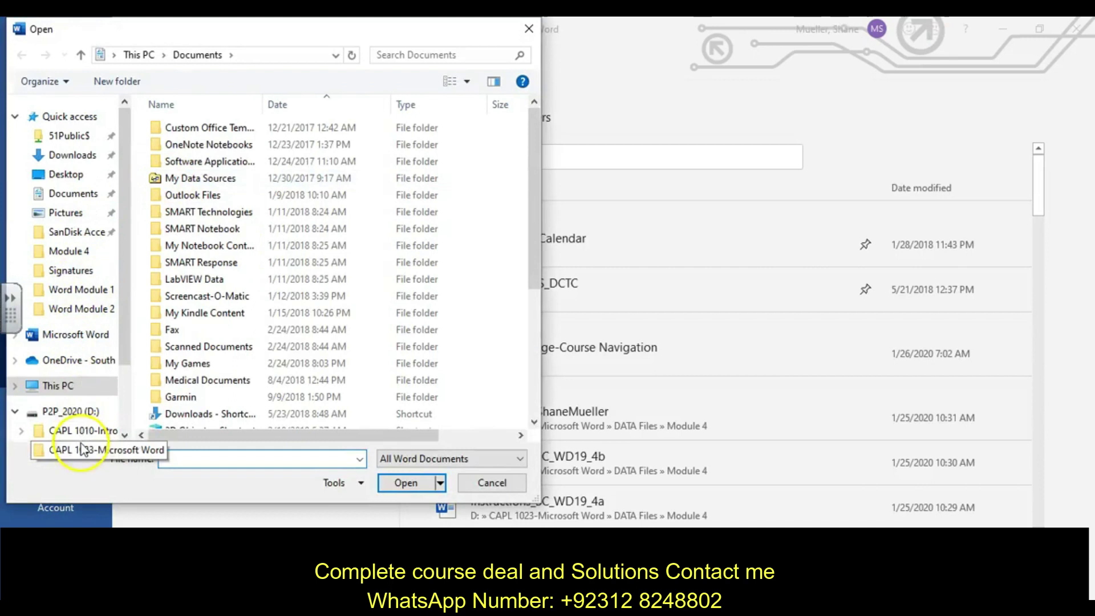
{"action": "scroll", "coordinate": [82, 449], "scroll_direction": "down", "scroll_amount": 1}
{"action": "left_click", "coordinate": [64, 398]}
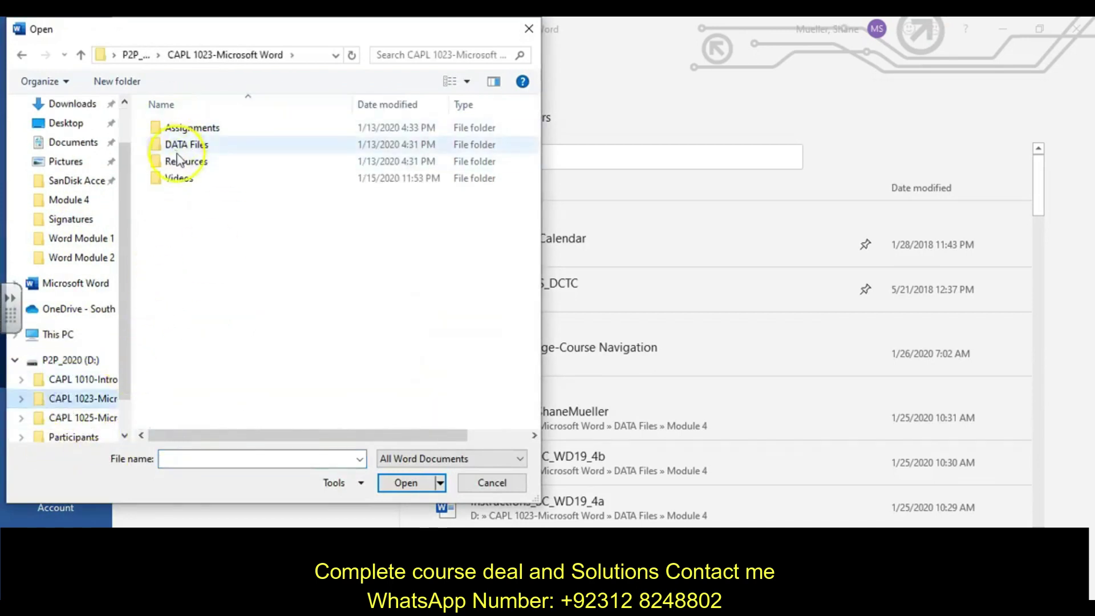
{"action": "double_click", "coordinate": [168, 144]}
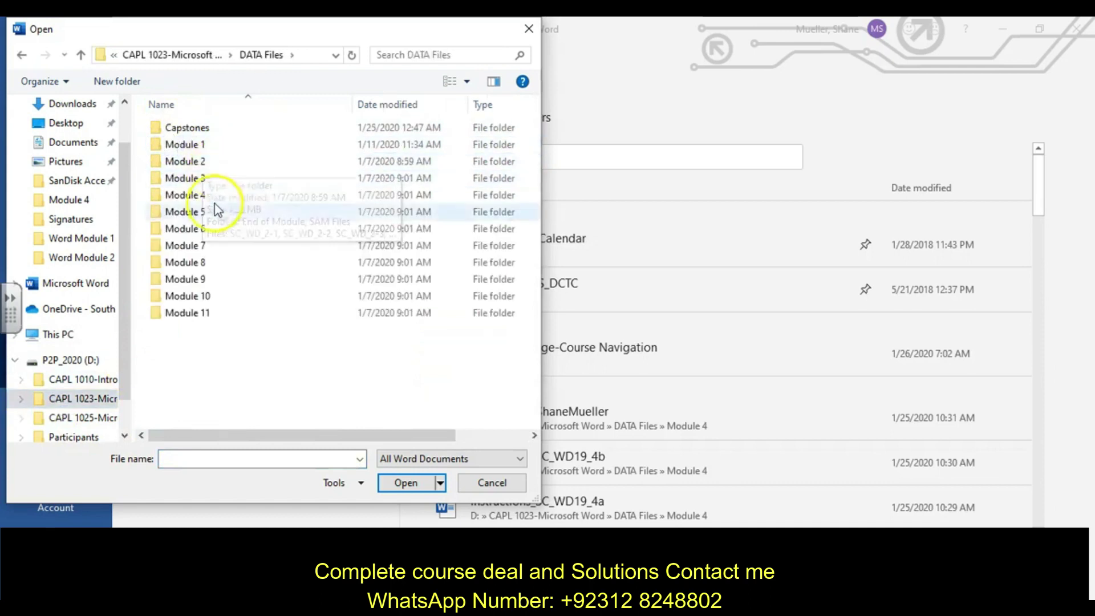
{"action": "double_click", "coordinate": [182, 177]}
{"action": "double_click", "coordinate": [186, 146]}
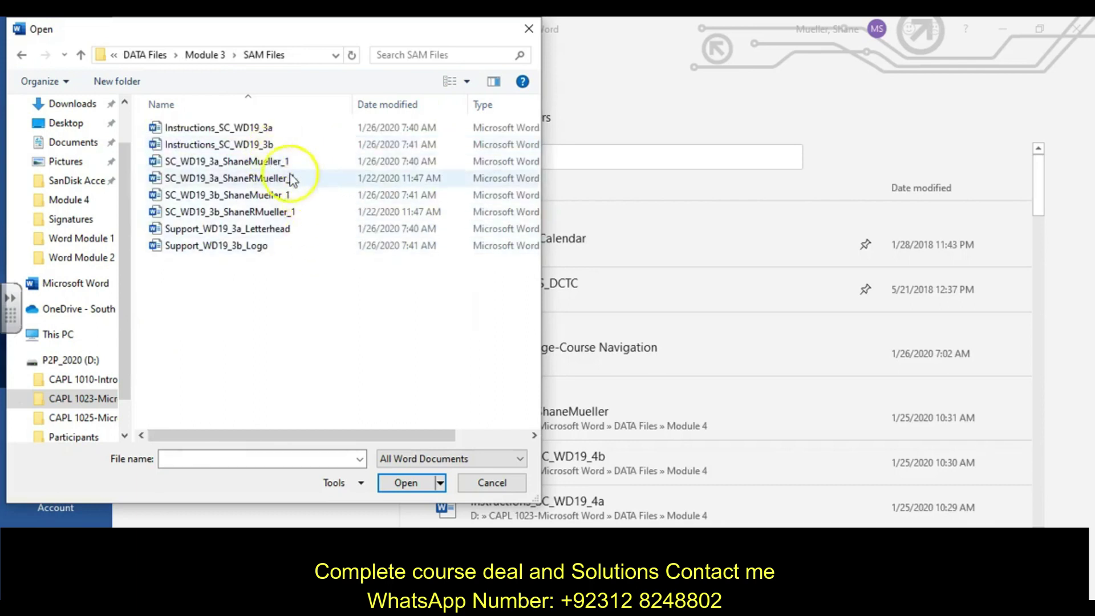
{"action": "double_click", "coordinate": [256, 163]}
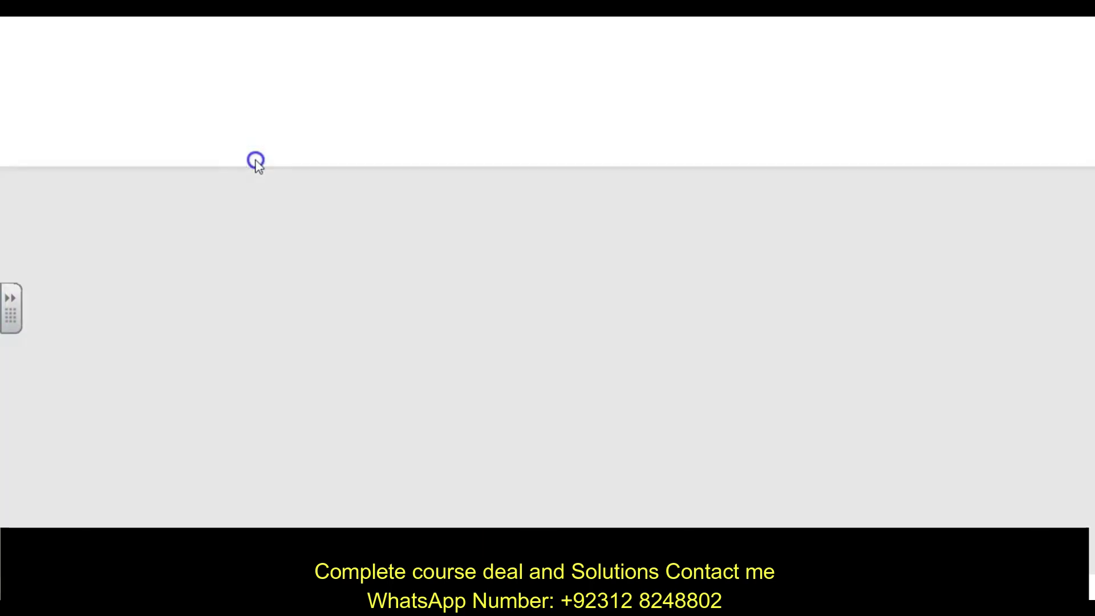
{"action": "left_click", "coordinate": [308, 227]}
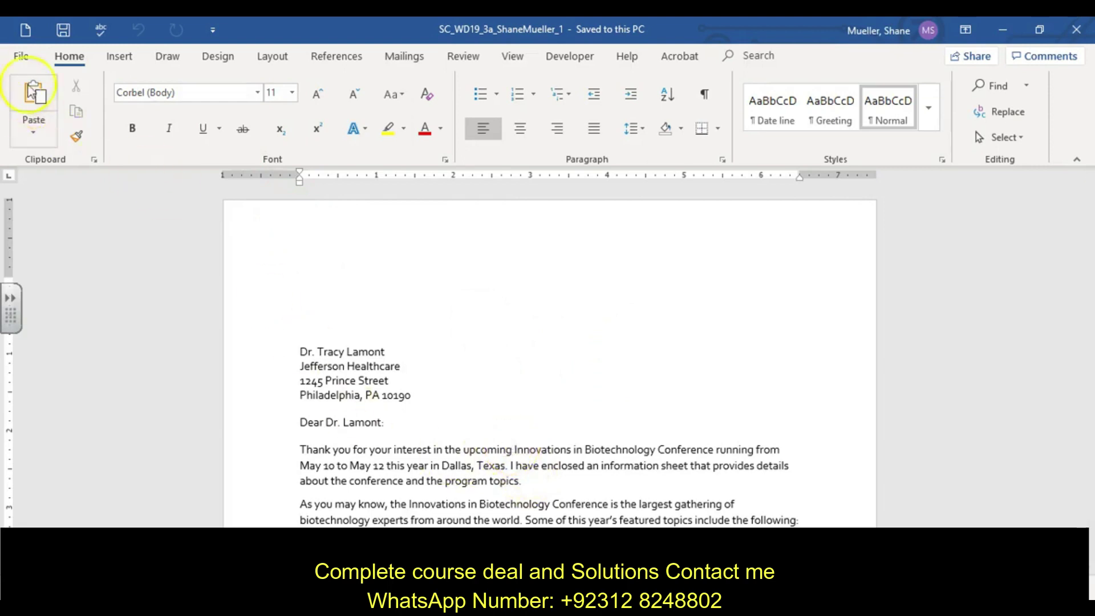
- Save a copy of the document in CAPL 1023-Microsoft Word > Assignments > Module 3 > SAM Files, changing the file name's ending to _2
{"action": "left_click", "coordinate": [22, 57]}
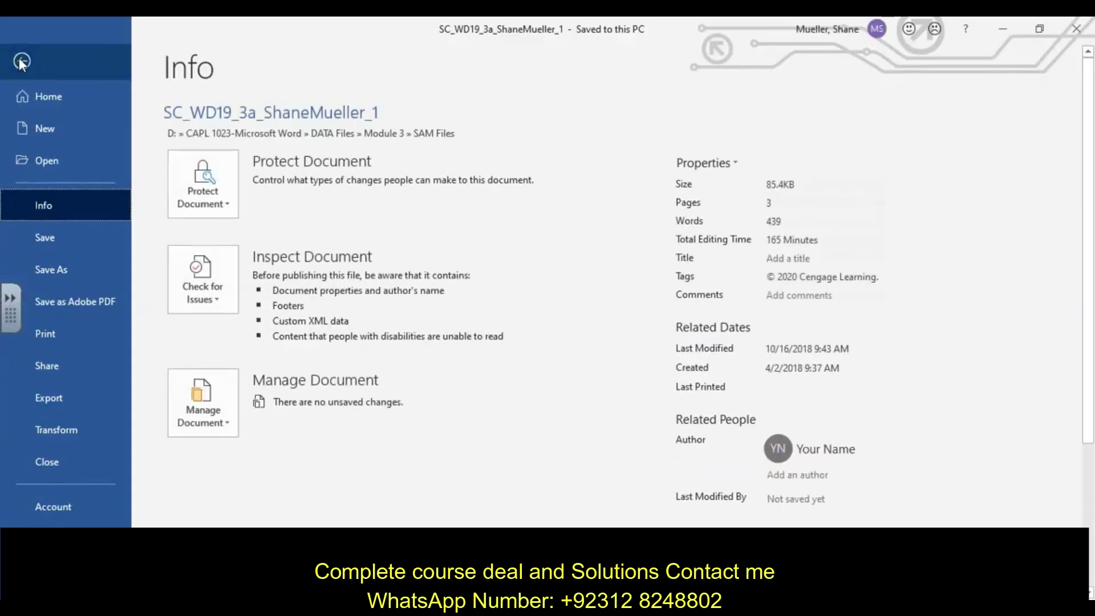
{"action": "left_click", "coordinate": [57, 274]}
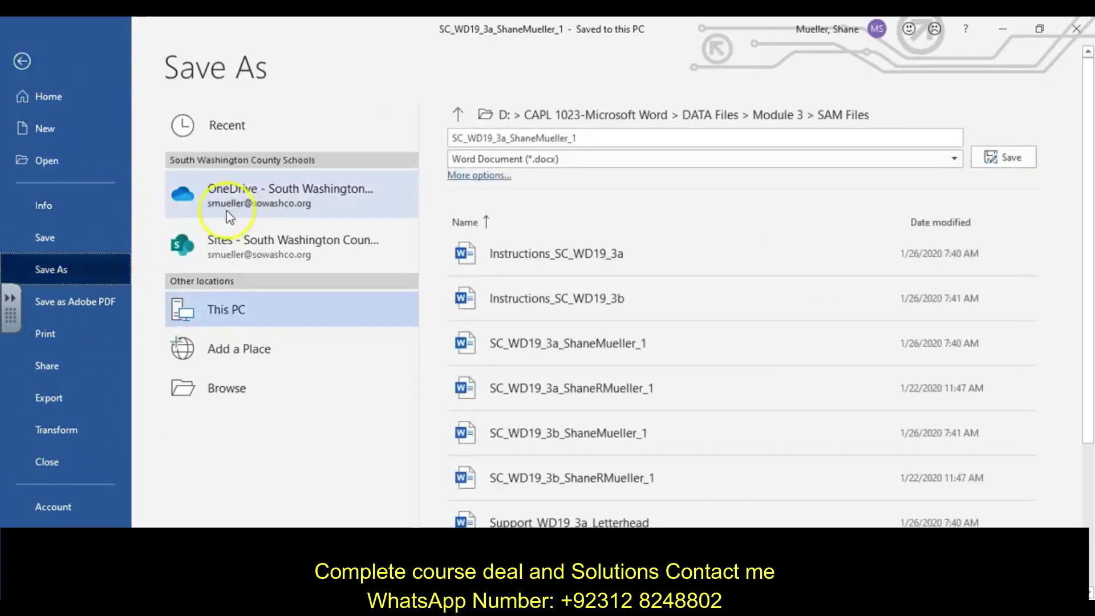
{"action": "left_click", "coordinate": [258, 387]}
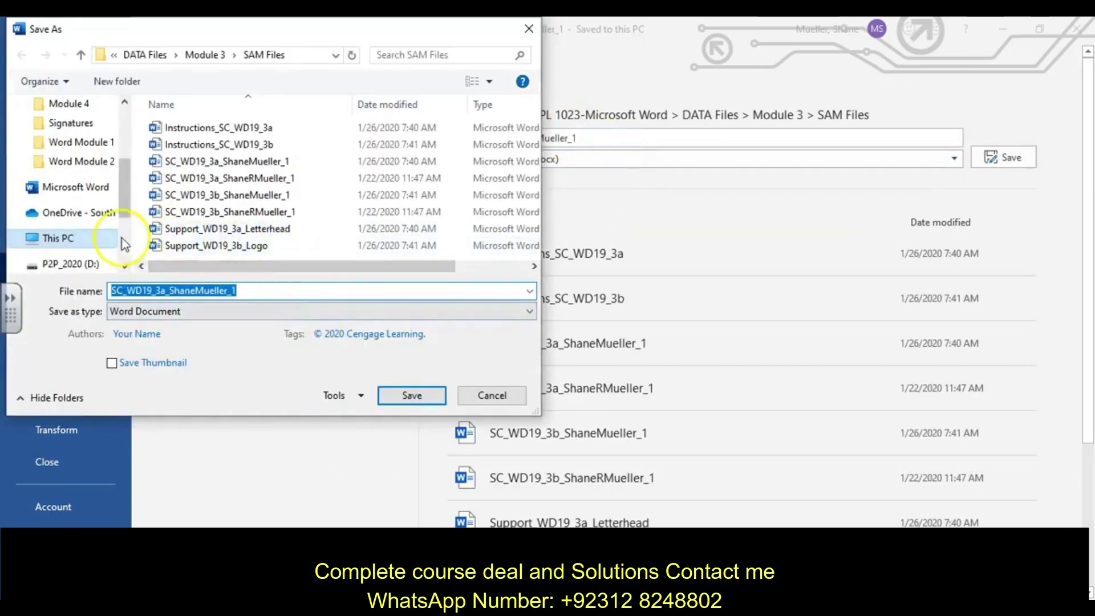
{"action": "left_click", "coordinate": [124, 266]}
{"action": "left_click", "coordinate": [124, 265]}
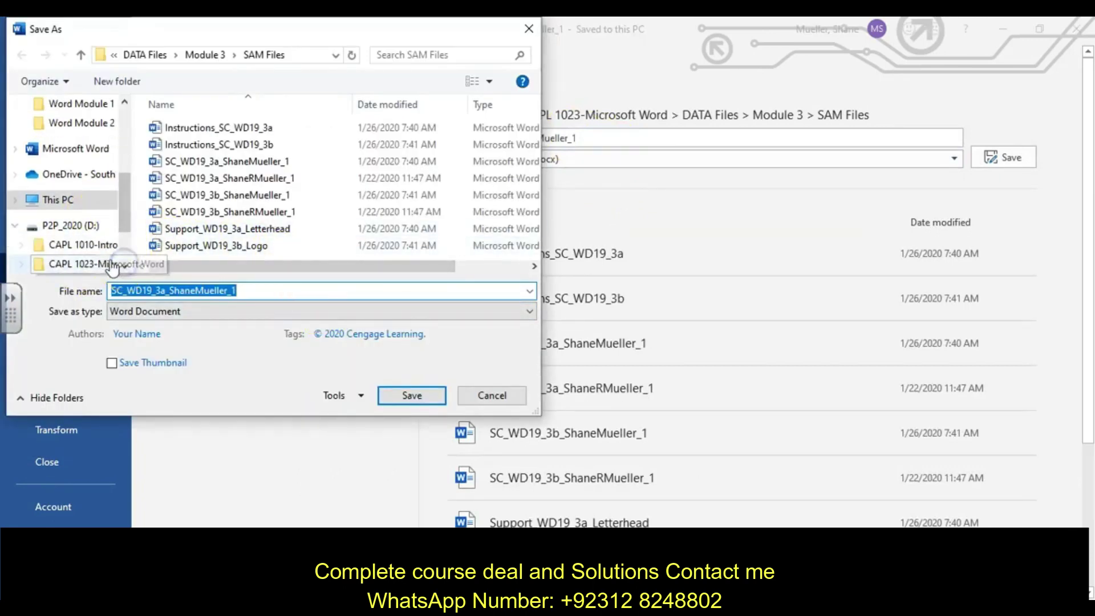
{"action": "left_click", "coordinate": [80, 263]}
{"action": "double_click", "coordinate": [192, 128]}
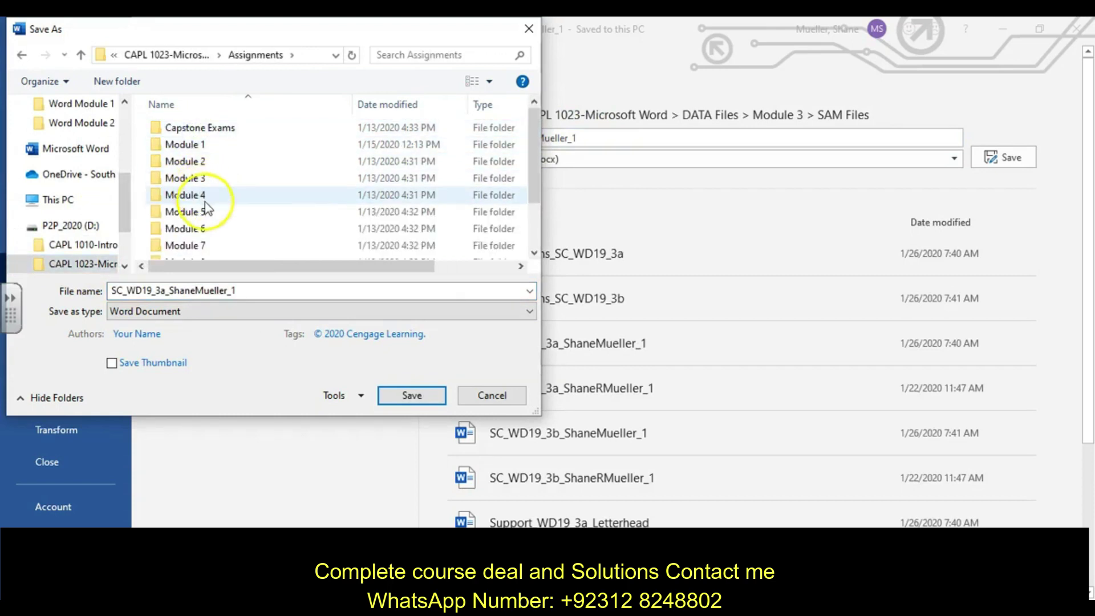
{"action": "double_click", "coordinate": [191, 178]}
{"action": "double_click", "coordinate": [186, 127]}
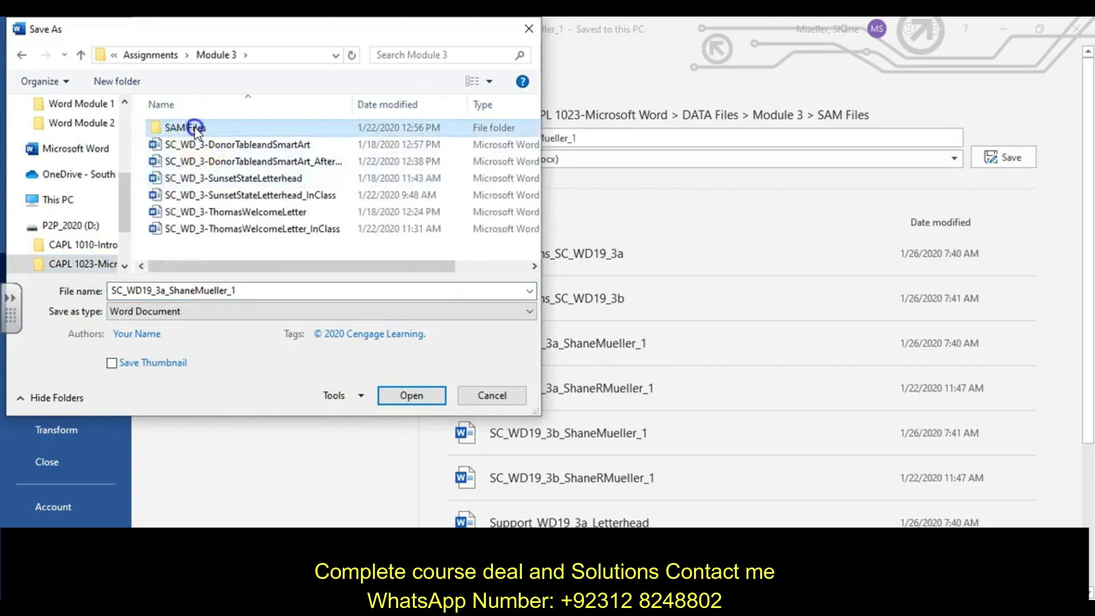
{"action": "left_click", "coordinate": [297, 287]}
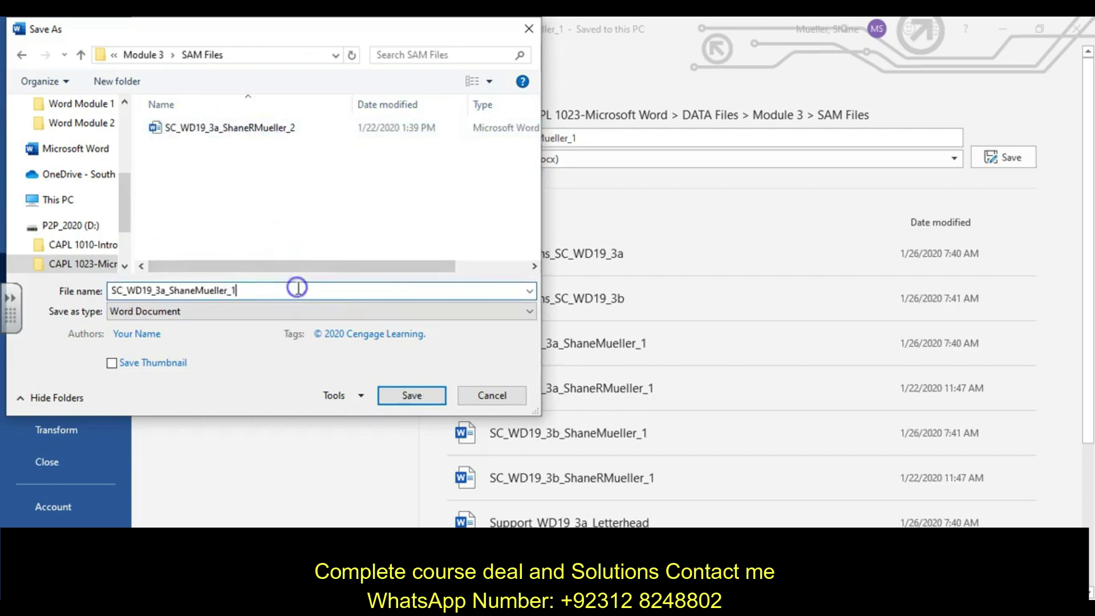
{"action": "key", "text": "Return"}
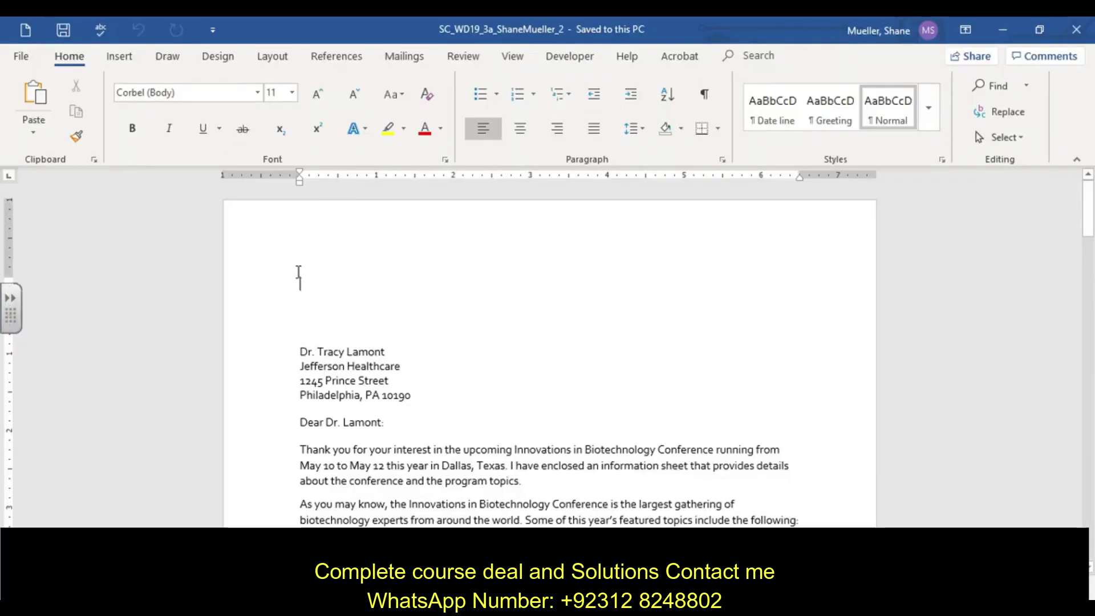
{"action": "left_click", "coordinate": [303, 273]}
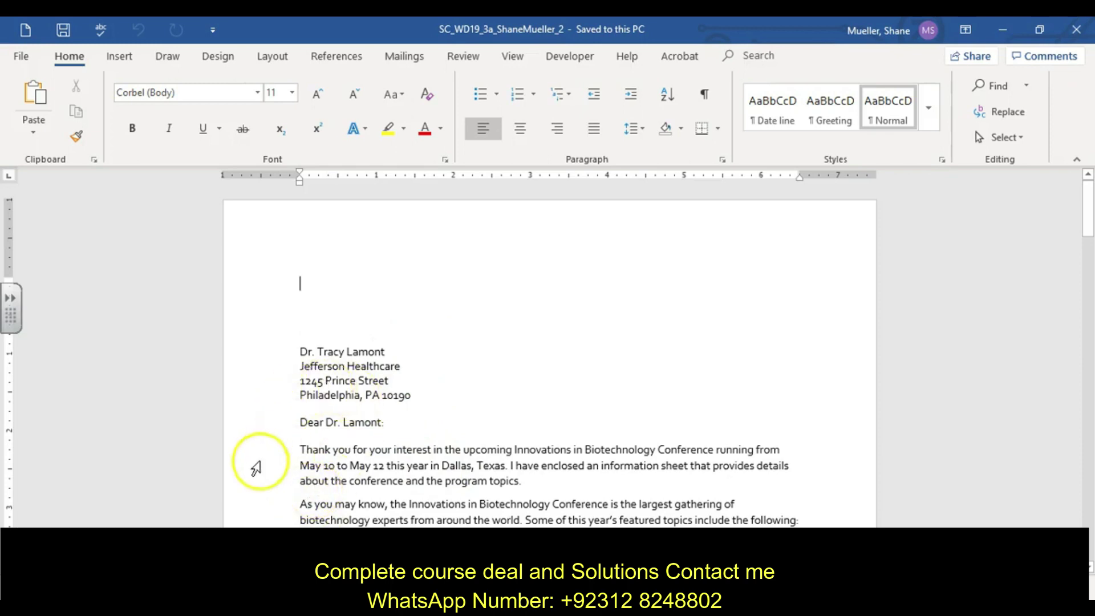
- Open Support_WD19_3a_Letterhead from CAPL 1023-Microsoft Word > DATA Files > Module 3 > SAM Files
{"action": "left_click", "coordinate": [23, 58]}
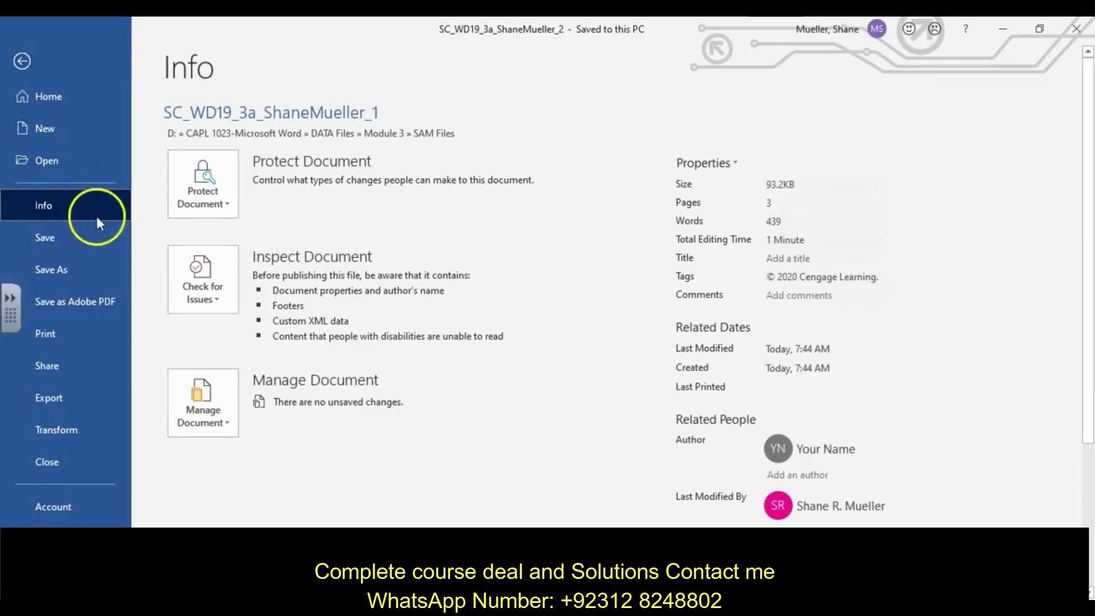
{"action": "left_click", "coordinate": [83, 163]}
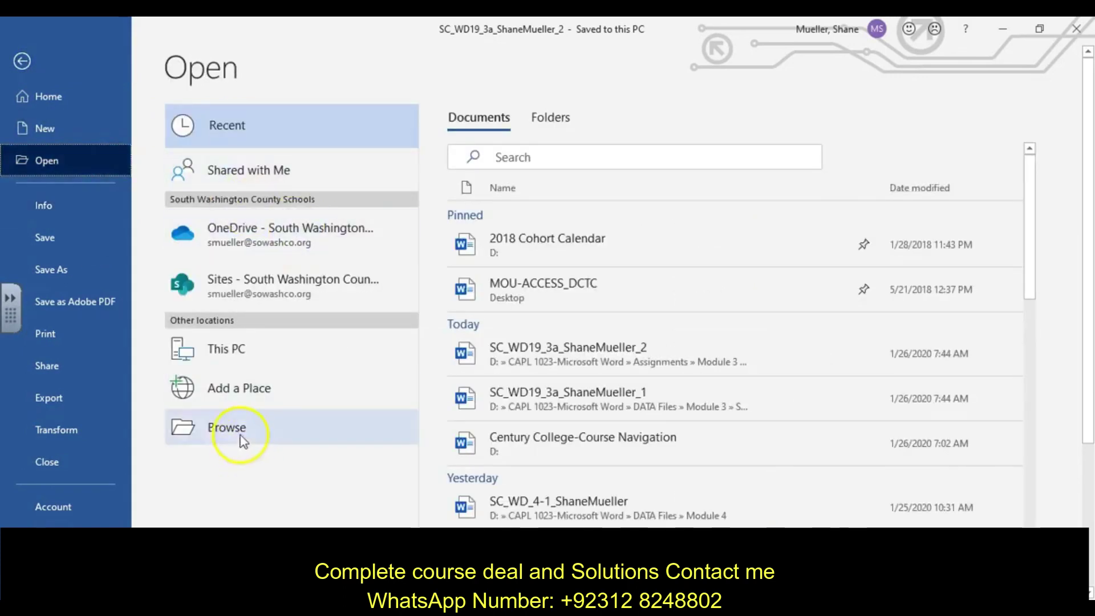
{"action": "left_click", "coordinate": [235, 429]}
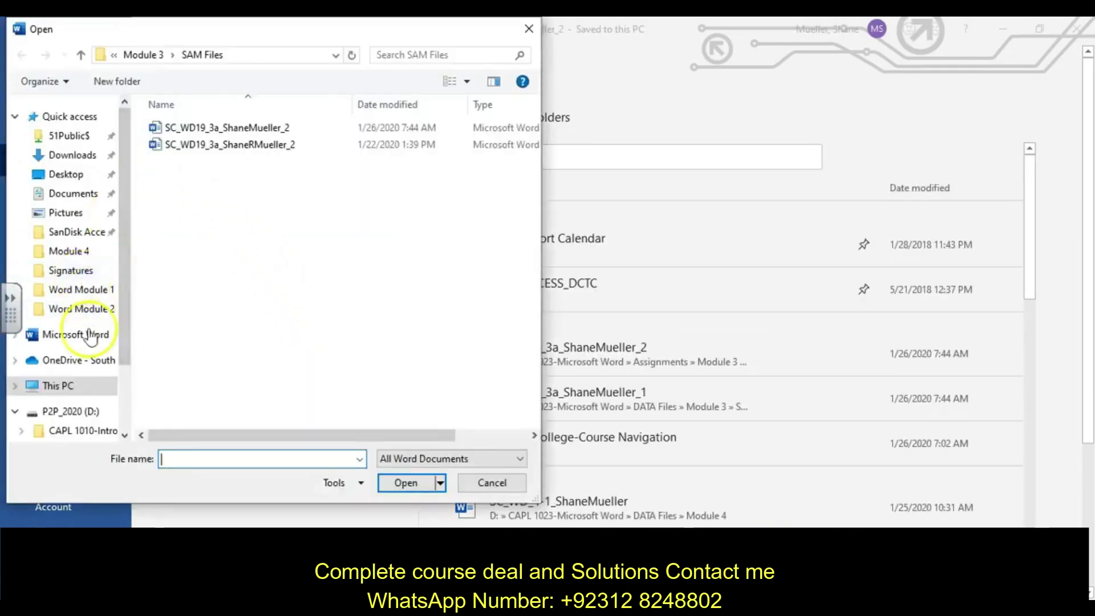
{"action": "left_click_drag", "start_coordinate": [123, 328], "coordinate": [123, 379]}
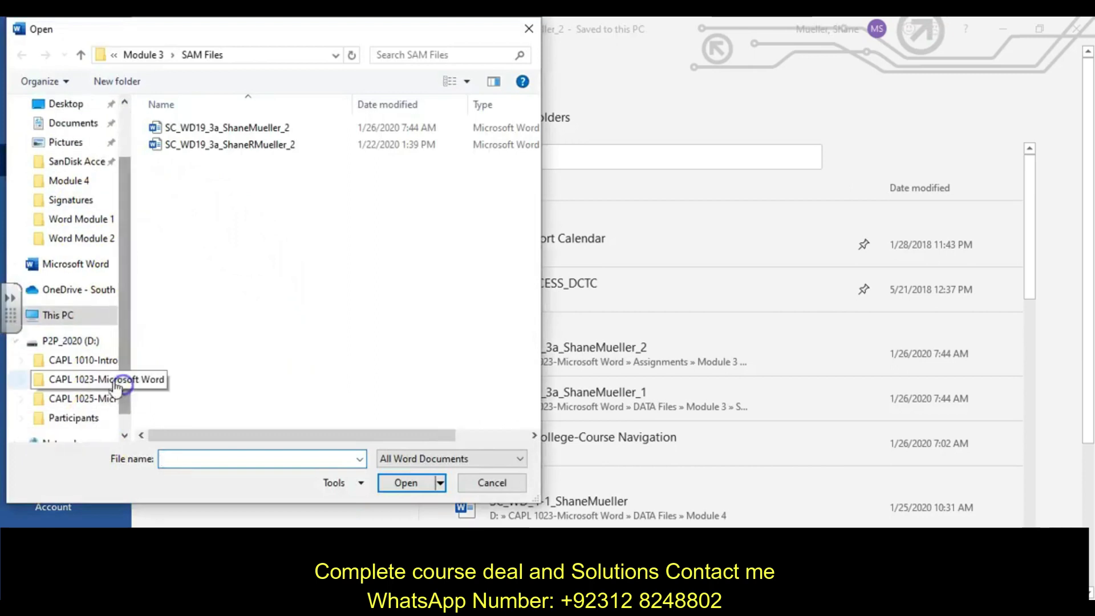
{"action": "left_click", "coordinate": [82, 380]}
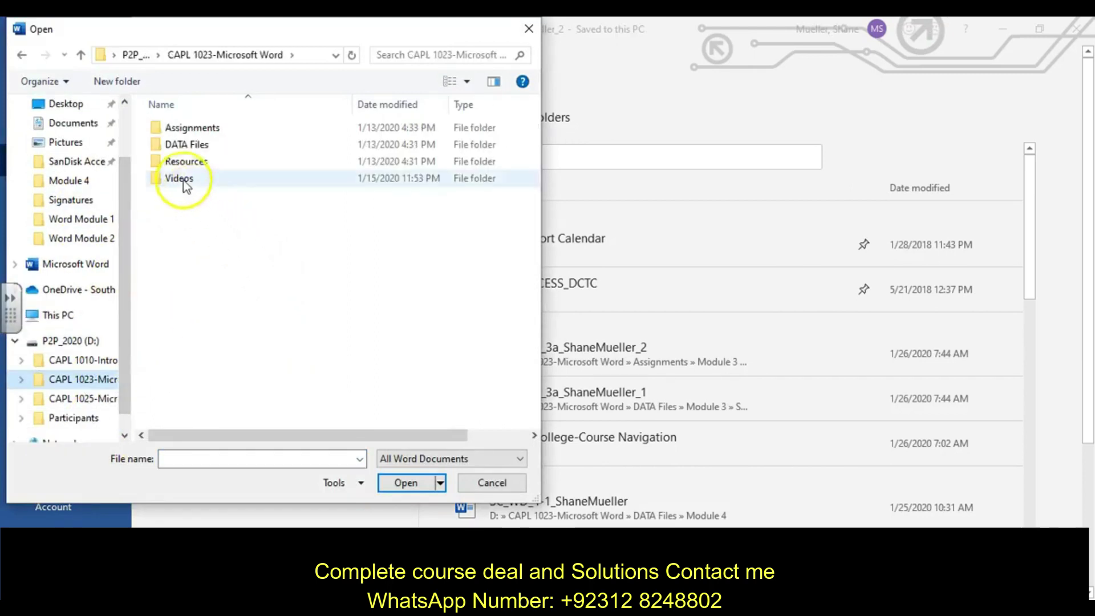
{"action": "double_click", "coordinate": [187, 146]}
{"action": "double_click", "coordinate": [195, 178]}
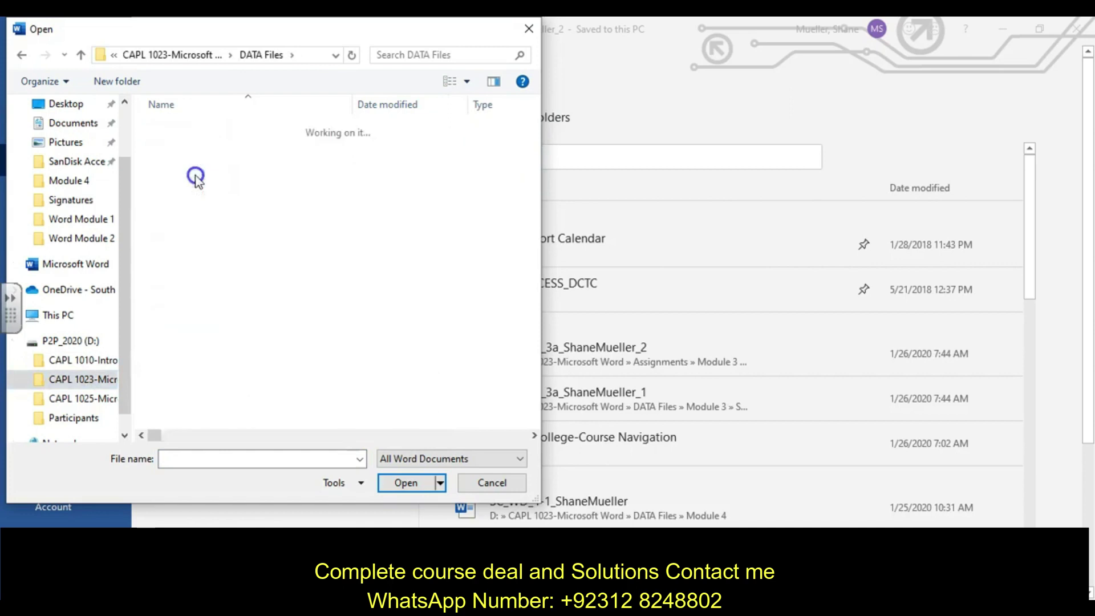
{"action": "double_click", "coordinate": [198, 147]}
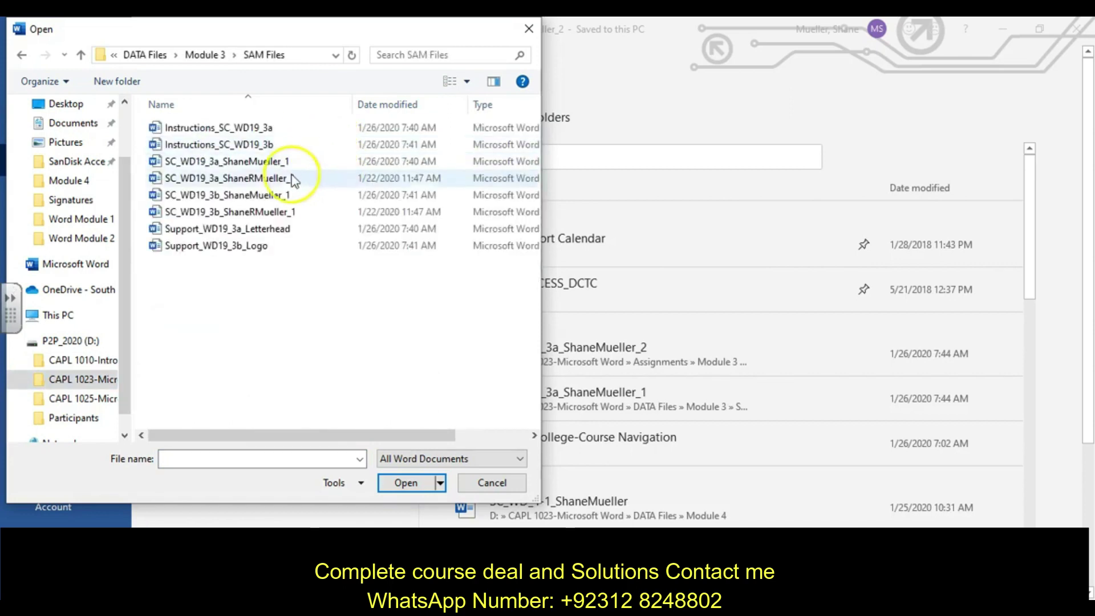
{"action": "left_click", "coordinate": [276, 230]}
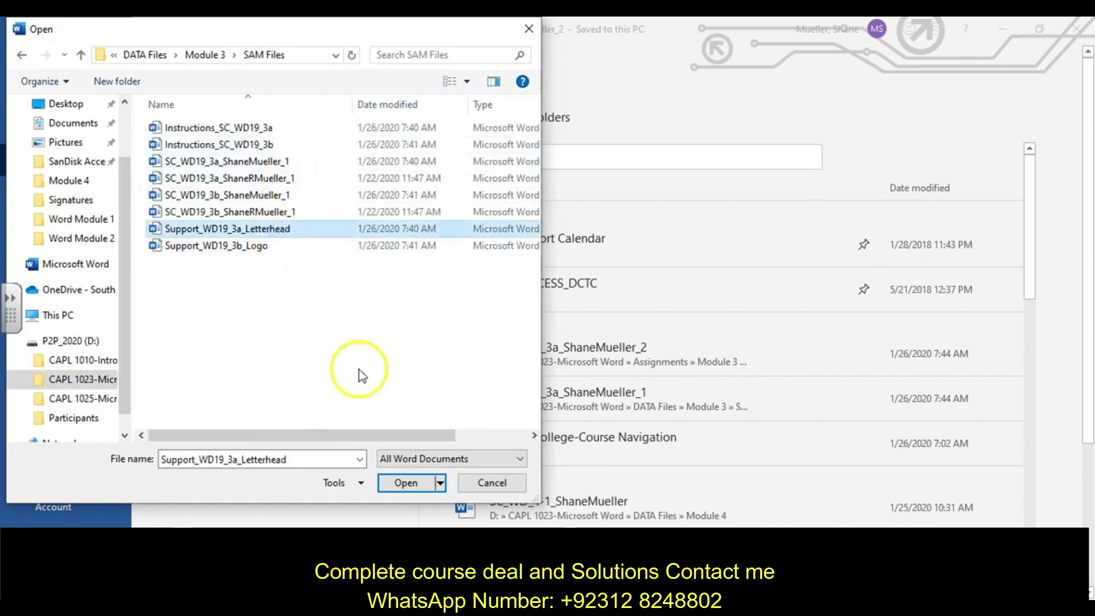
{"action": "left_click", "coordinate": [406, 482]}
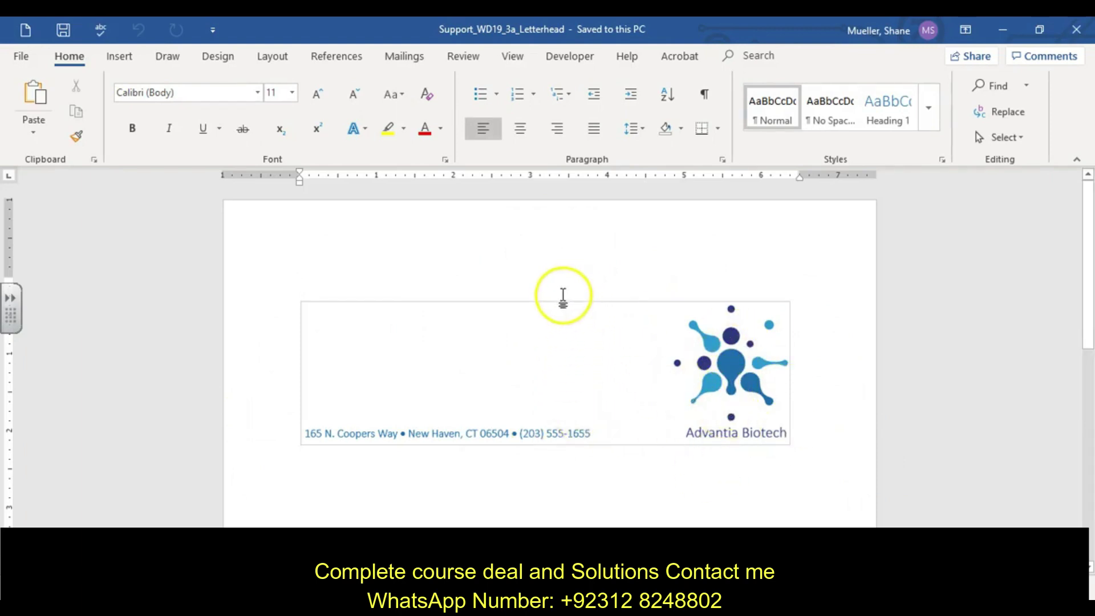
- Copy the Advantia Biotech letterhead picture, close its file, and paste it into the letter's first blank paragraph with formatting marks shown
{"action": "left_click", "coordinate": [564, 304]}
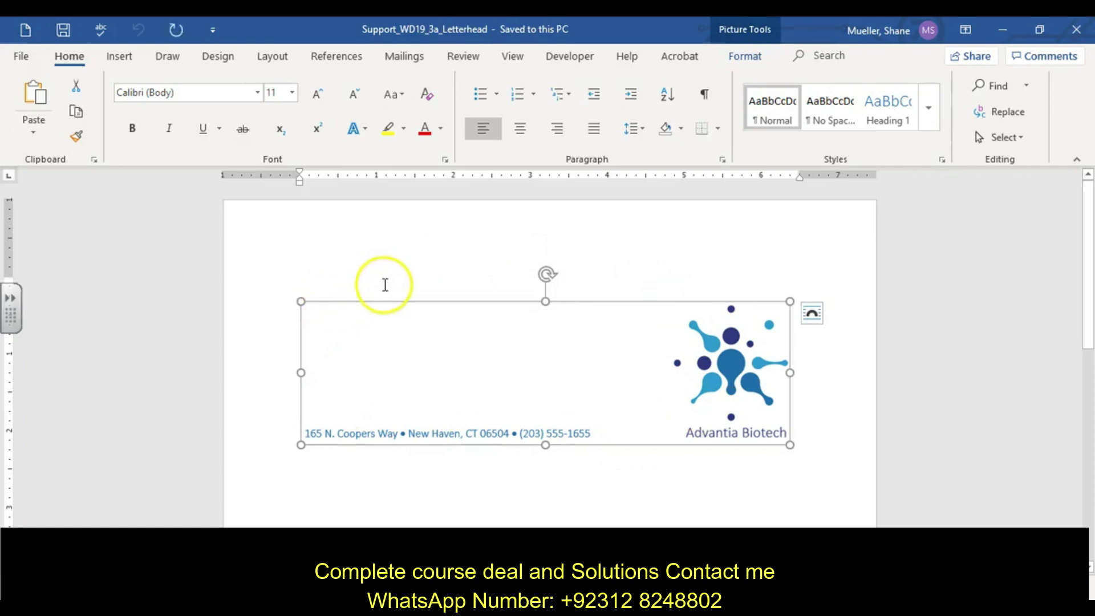
{"action": "left_click", "coordinate": [1076, 29]}
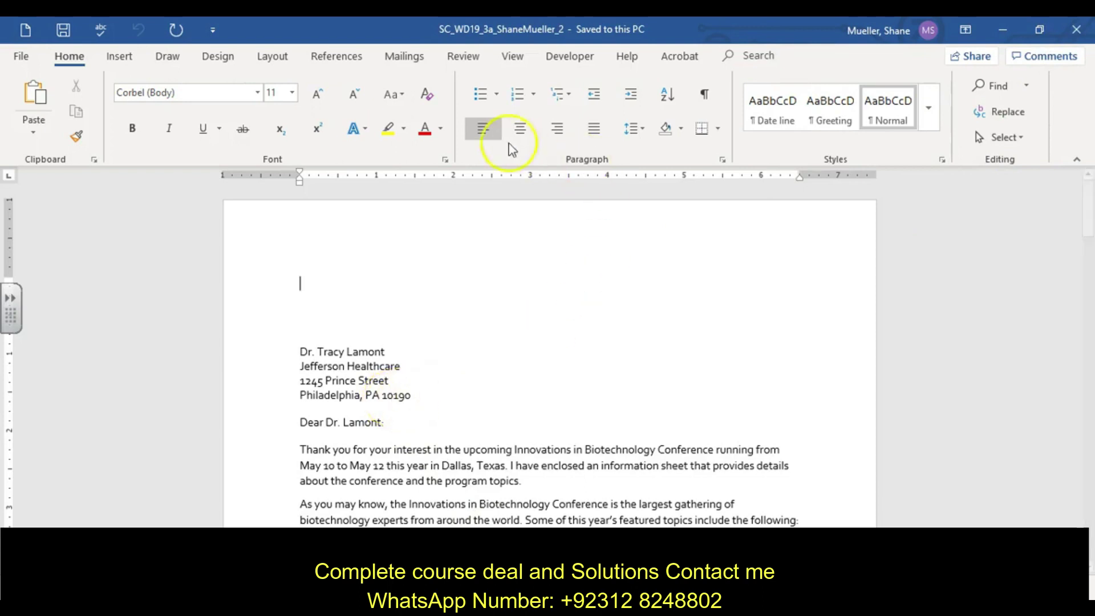
{"action": "left_click", "coordinate": [711, 106]}
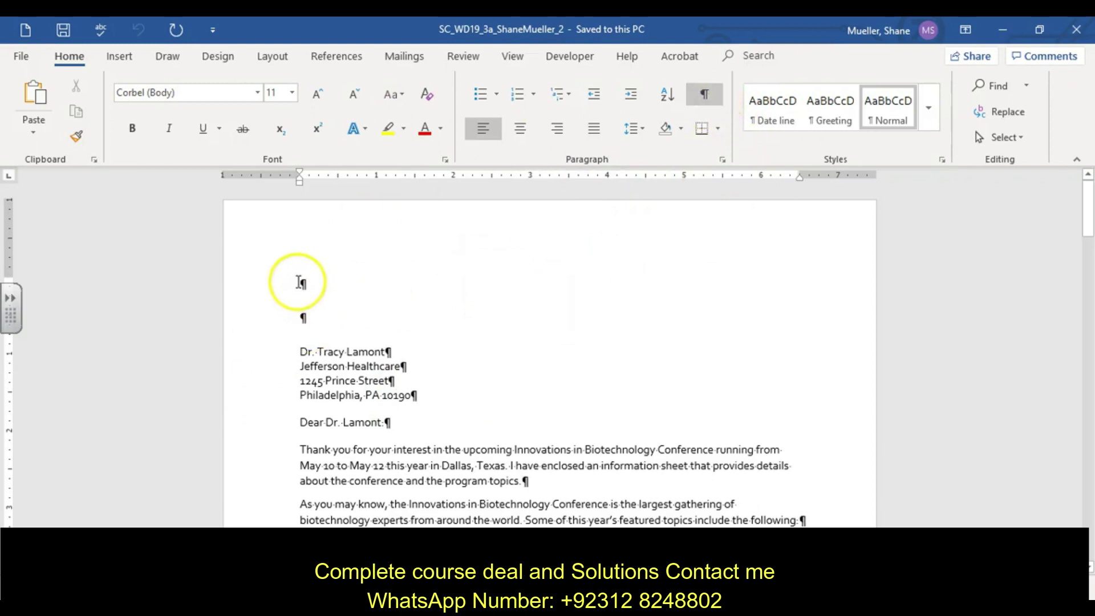
{"action": "left_click", "coordinate": [302, 278]}
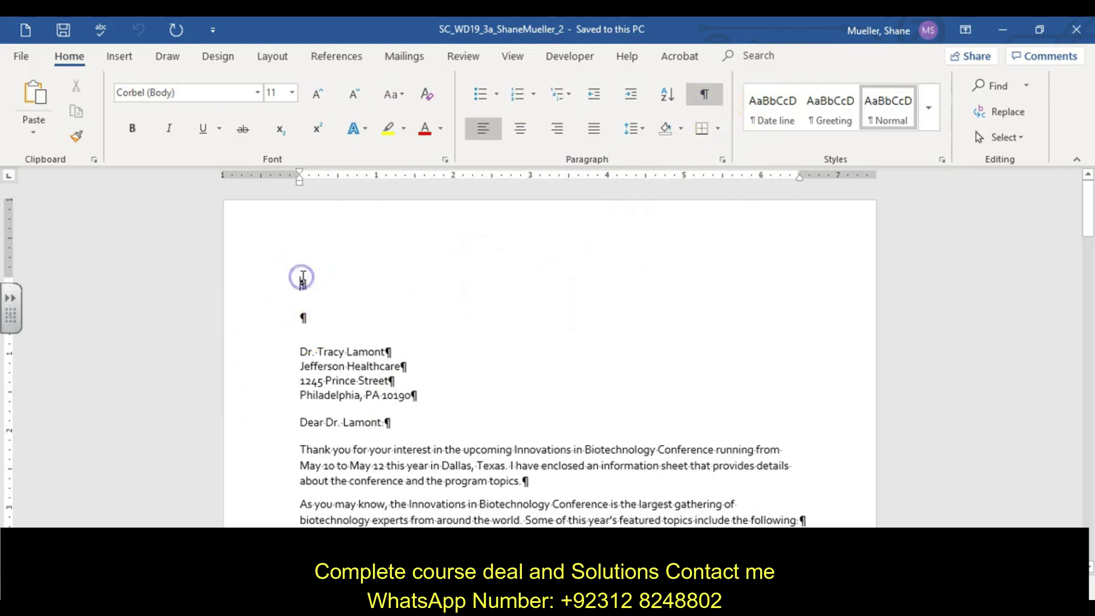
{"action": "left_click", "coordinate": [34, 91]}
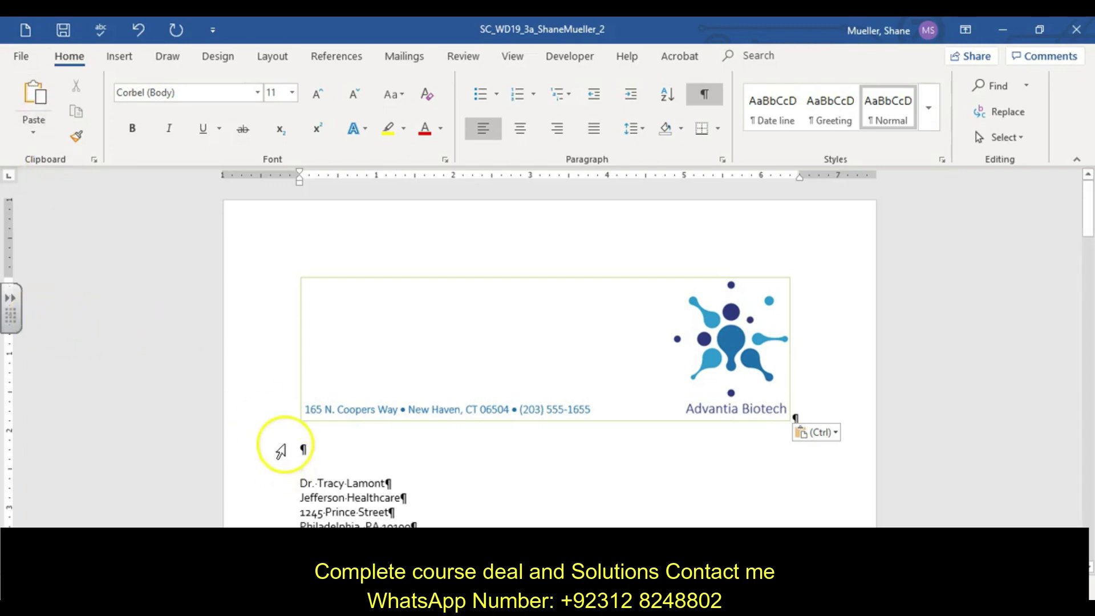
- Insert an automatically updating date in the "January 26, 2020" format in the blank paragraph below the letterhead
{"action": "left_click", "coordinate": [301, 449]}
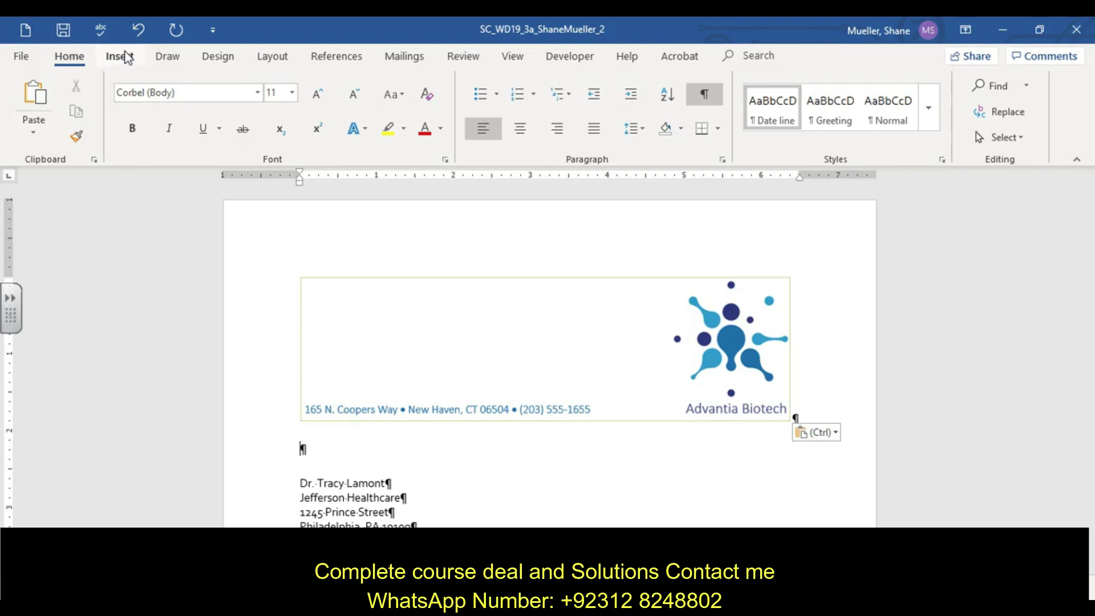
{"action": "left_click", "coordinate": [121, 56]}
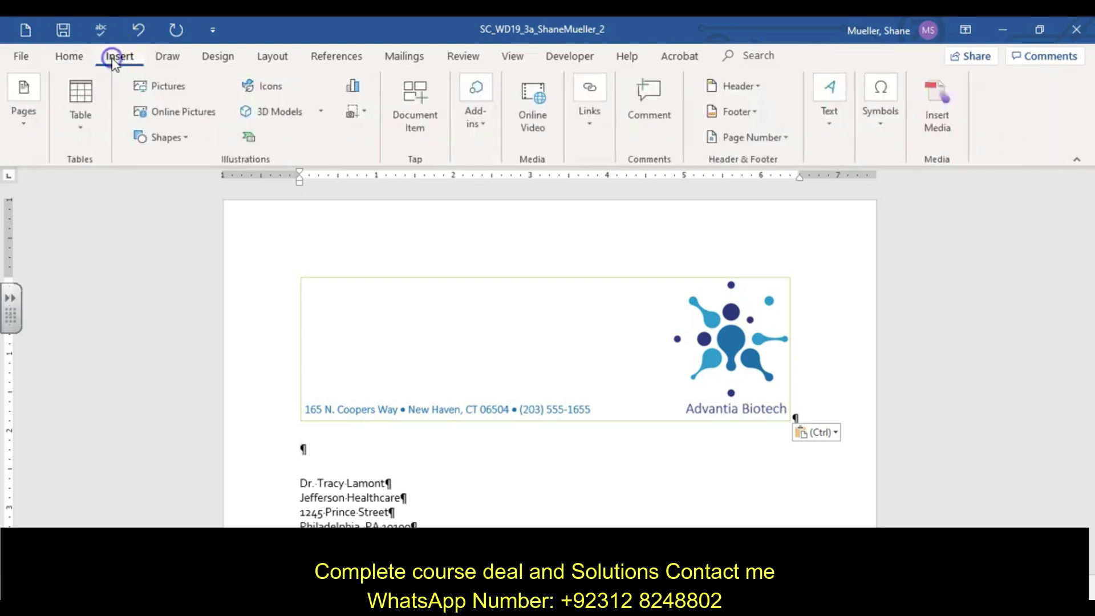
{"action": "left_click", "coordinate": [830, 124]}
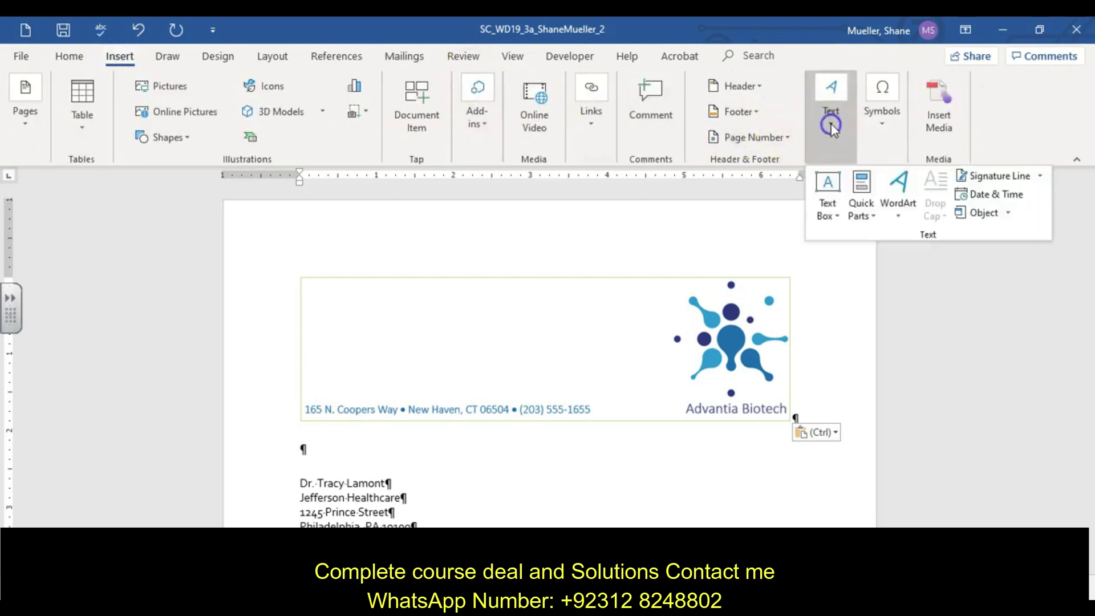
{"action": "left_click", "coordinate": [1015, 199]}
{"action": "left_click", "coordinate": [413, 227]}
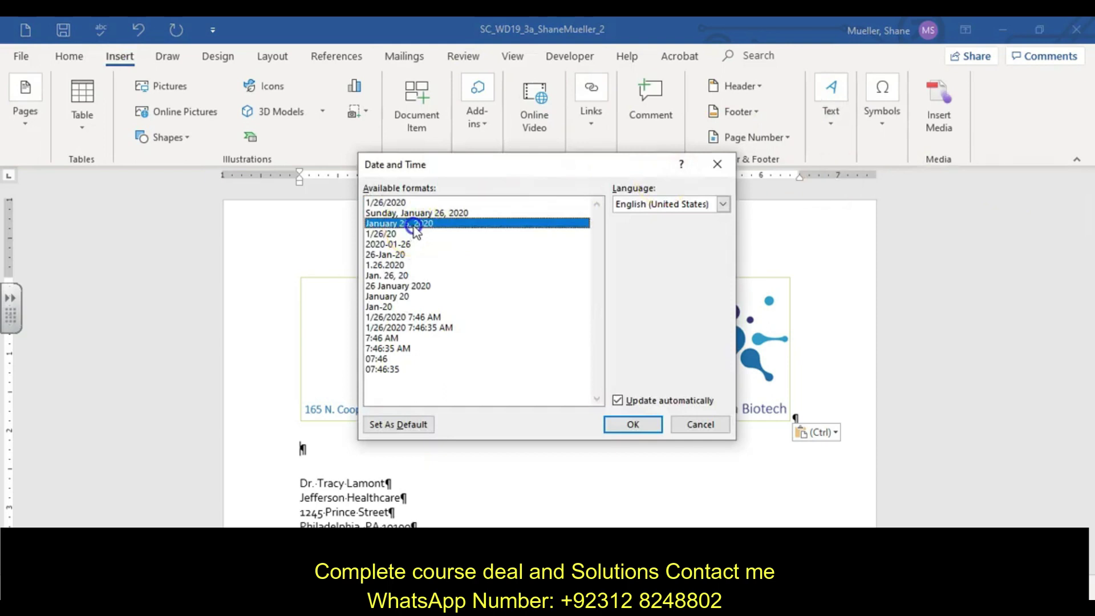
{"action": "left_click", "coordinate": [633, 424]}
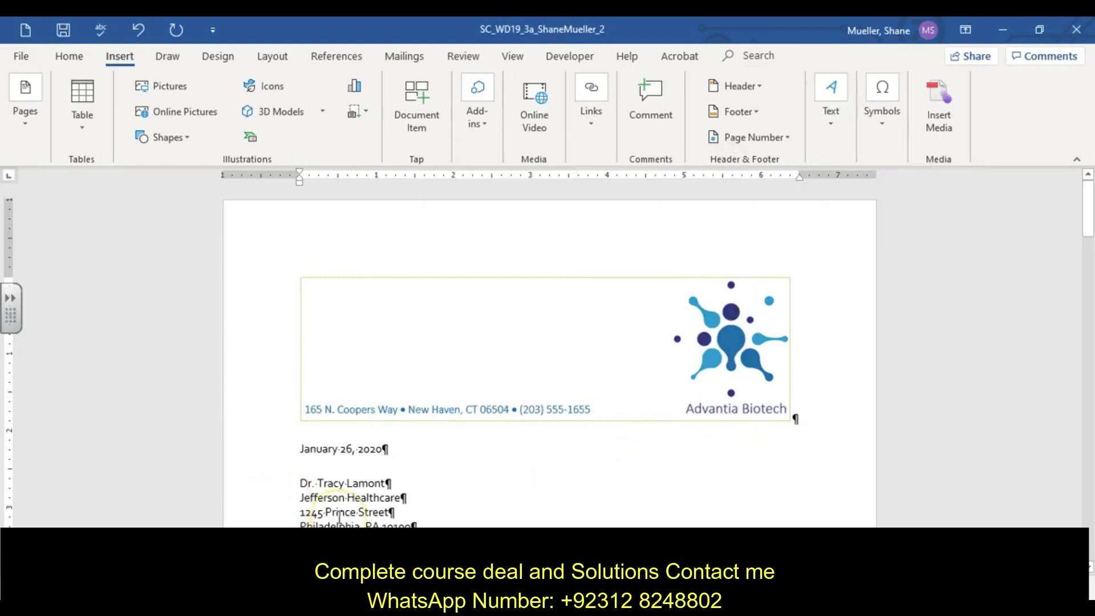
- Save the document and rotate the Advantia Biotech logo beside the Innovations in Biotechnology title left by 90°
{"action": "left_click", "coordinate": [62, 34]}
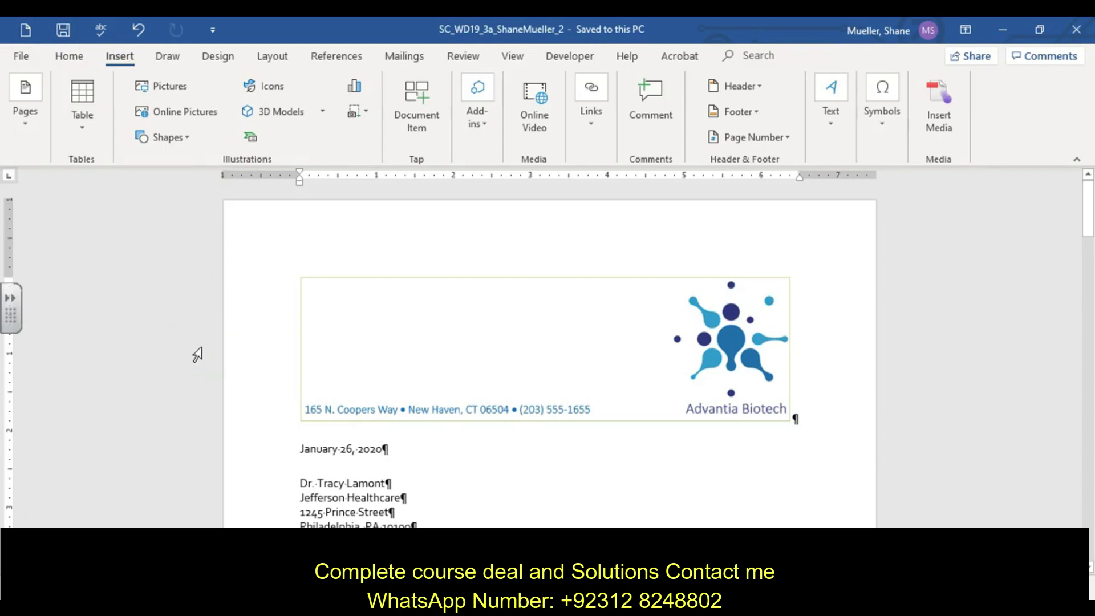
{"action": "scroll", "coordinate": [198, 354], "scroll_direction": "down", "scroll_amount": 15}
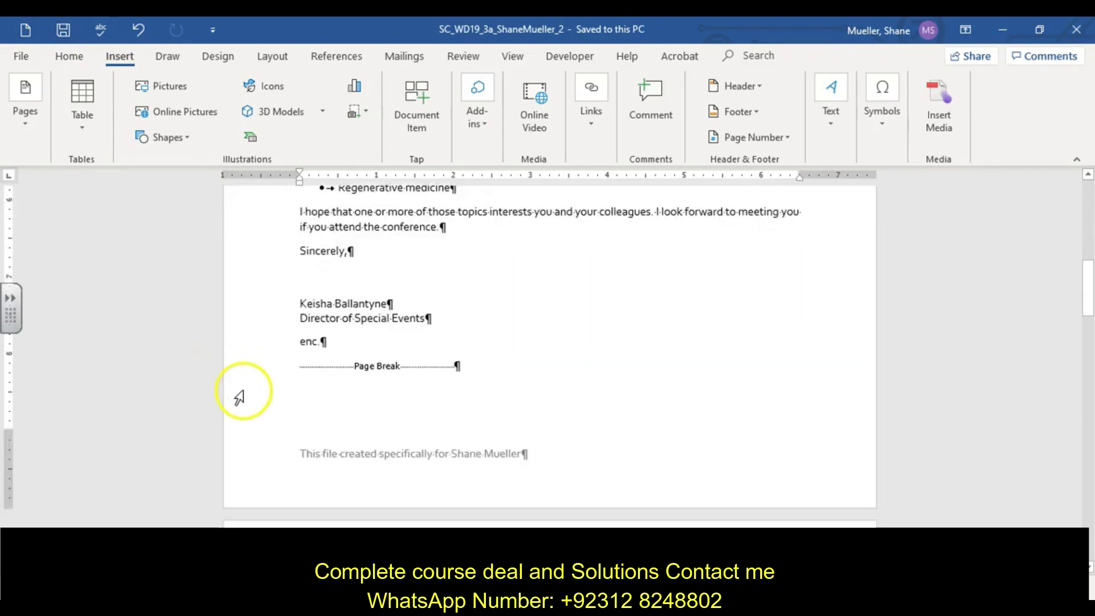
{"action": "left_click", "coordinate": [727, 342]}
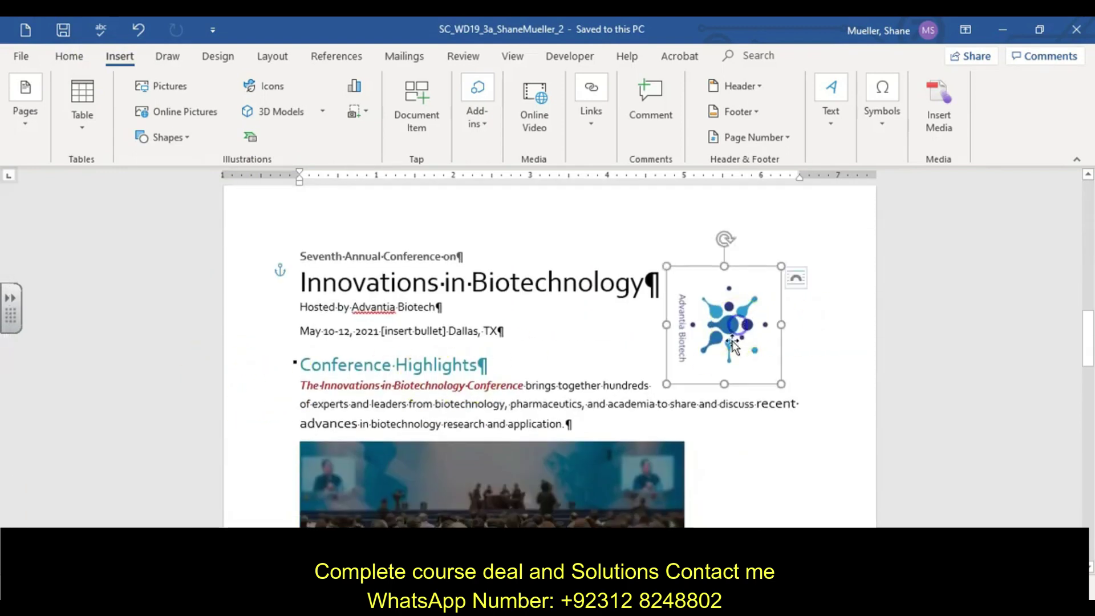
{"action": "left_click_drag", "start_coordinate": [726, 343], "coordinate": [721, 336]}
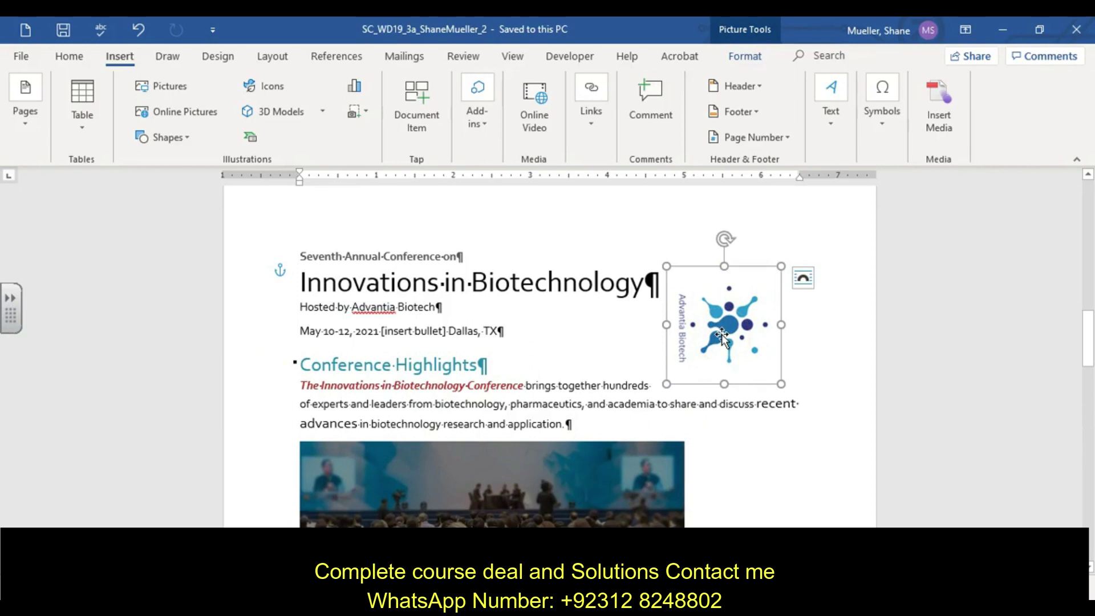
{"action": "left_click_drag", "start_coordinate": [721, 337], "coordinate": [736, 30]}
{"action": "left_click", "coordinate": [742, 57]}
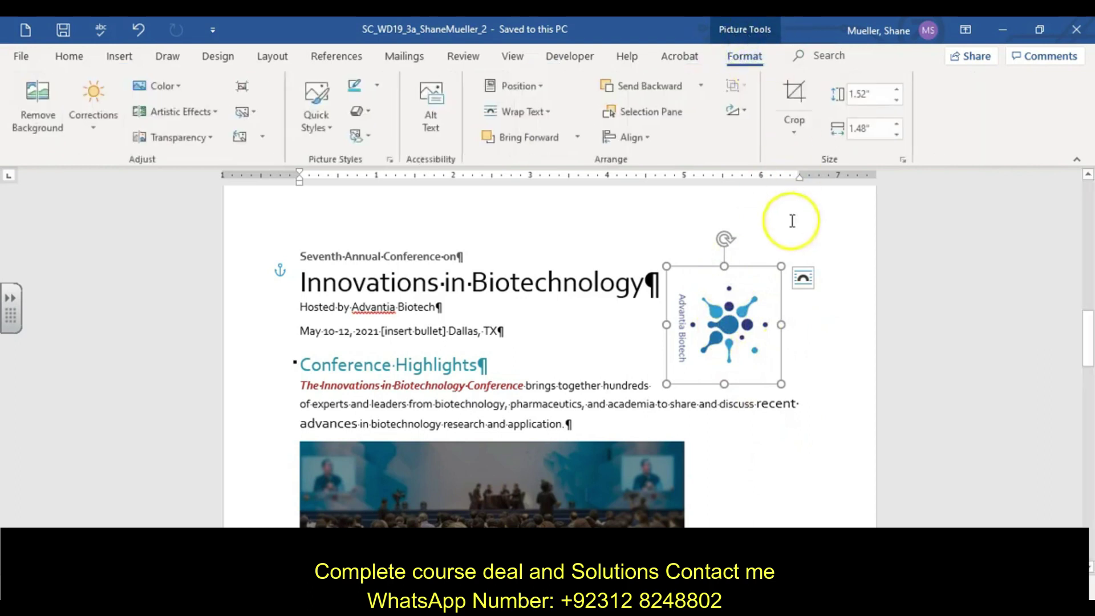
{"action": "left_click", "coordinate": [747, 120]}
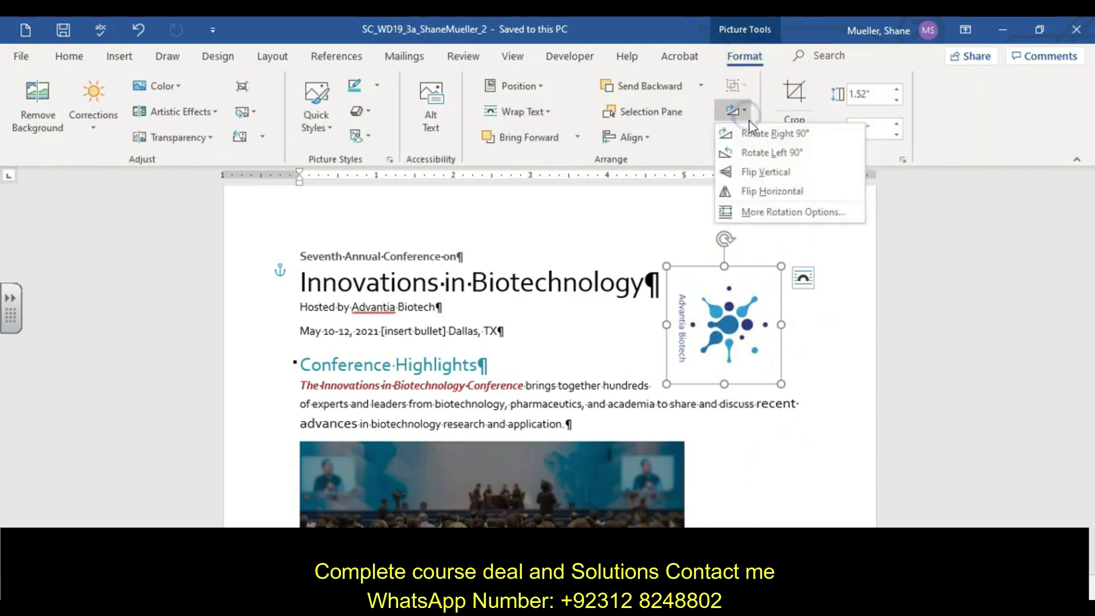
{"action": "left_click", "coordinate": [785, 156]}
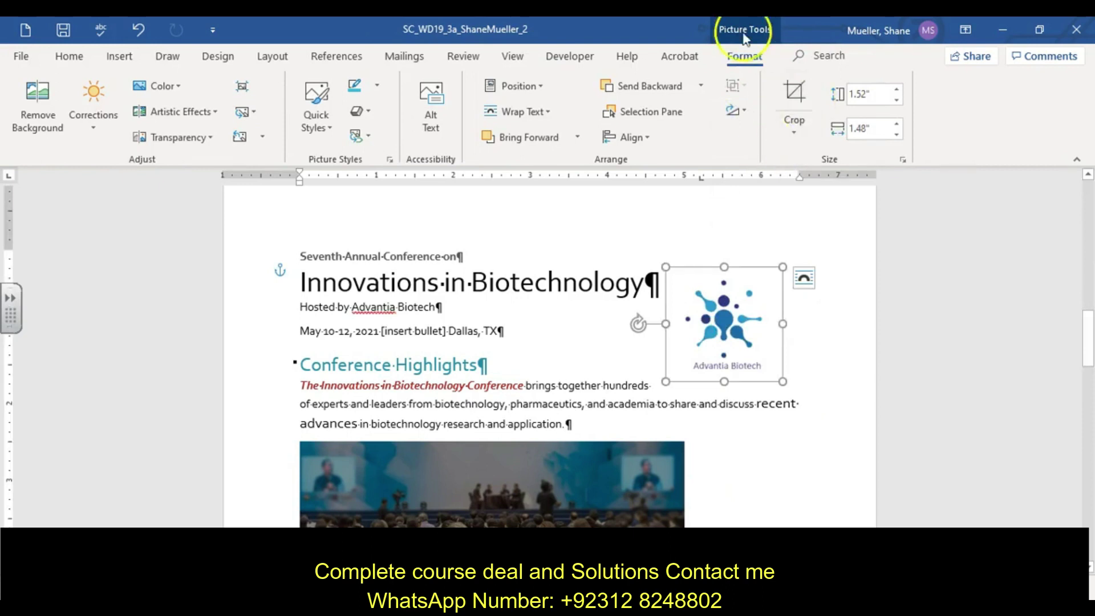
- Position the Advantia Biotech logo at the top right of the page with text wrapping
{"action": "left_click", "coordinate": [543, 89]}
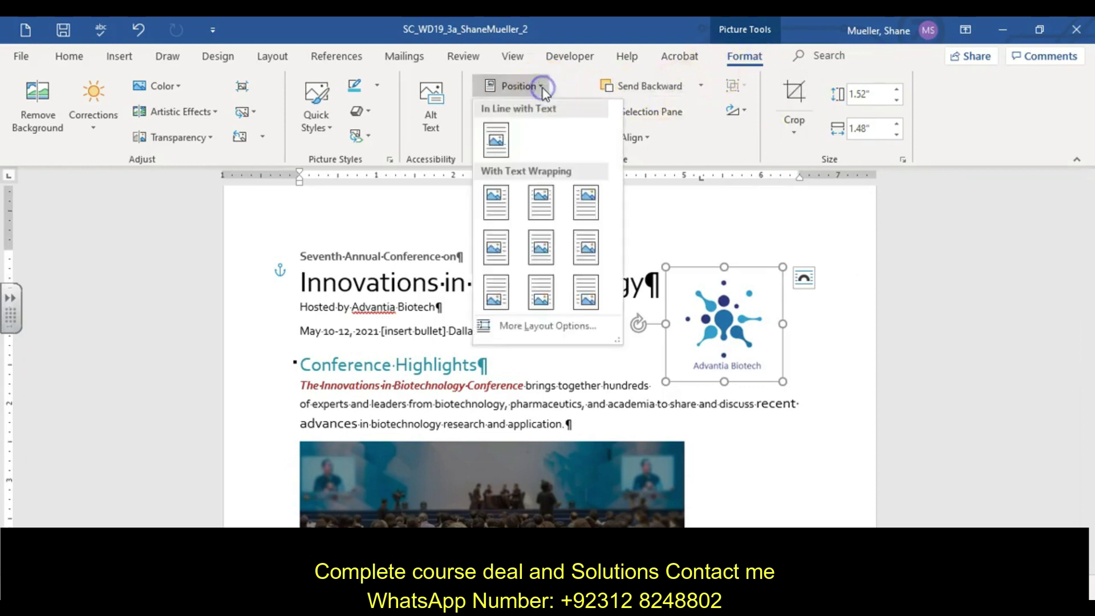
{"action": "left_click", "coordinate": [585, 201]}
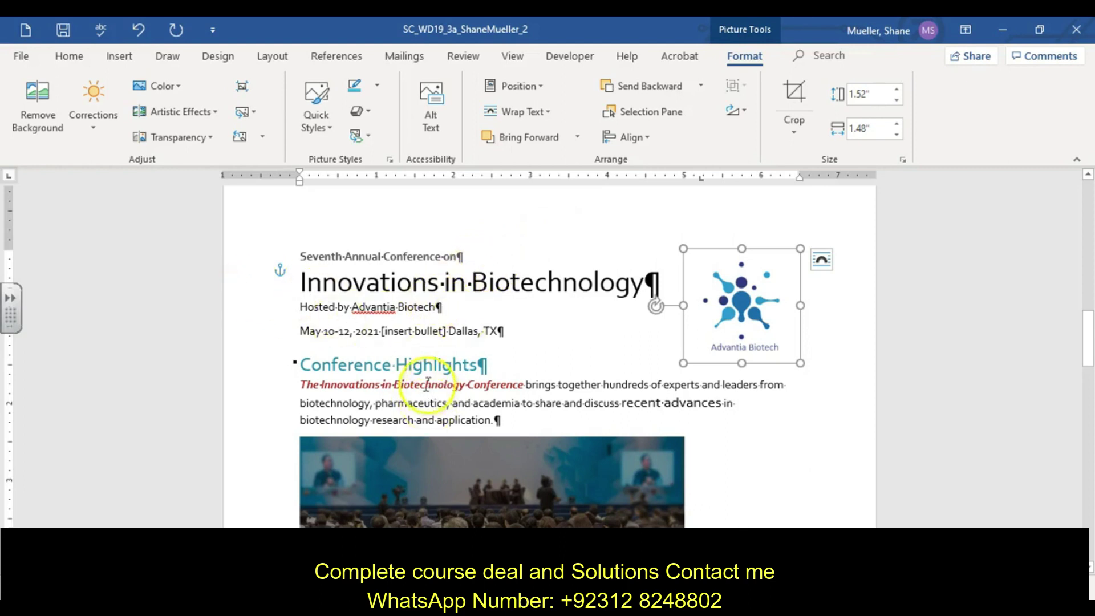
- Copy the formatting of the "Seventh Annual Conference on" line to the "Hosted by Advantia Biotech" line
{"action": "left_click", "coordinate": [414, 256]}
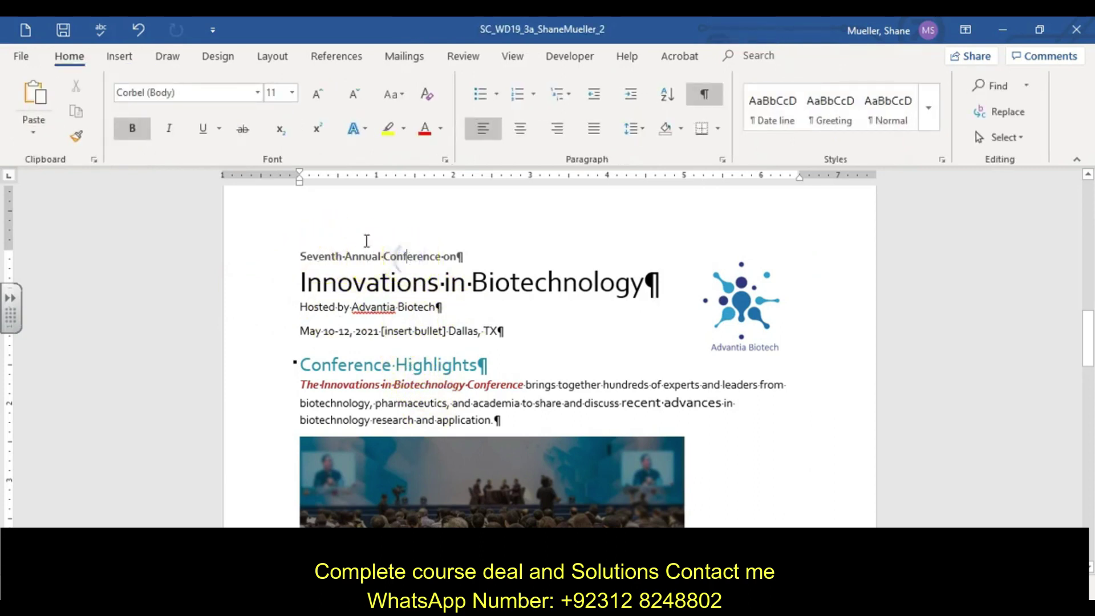
{"action": "left_click", "coordinate": [80, 137]}
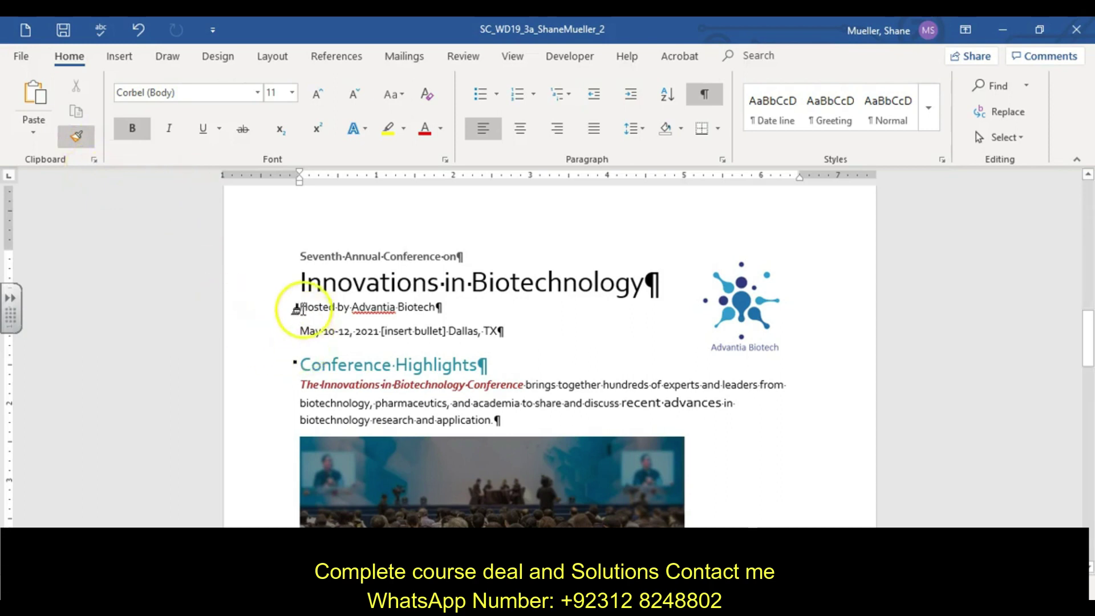
{"action": "left_click_drag", "start_coordinate": [286, 302], "coordinate": [456, 311]}
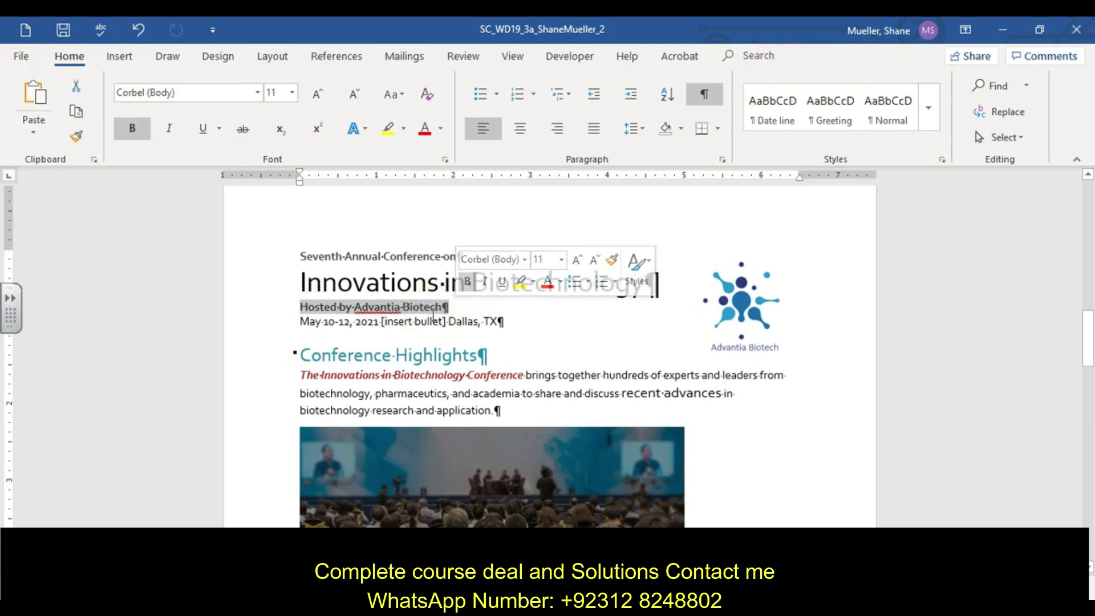
- Replace the "[insert bullet]" placeholder before "Dallas, TX" with the Middle Dot symbol, ASCII (decimal) character code 183
{"action": "left_click", "coordinate": [412, 326]}
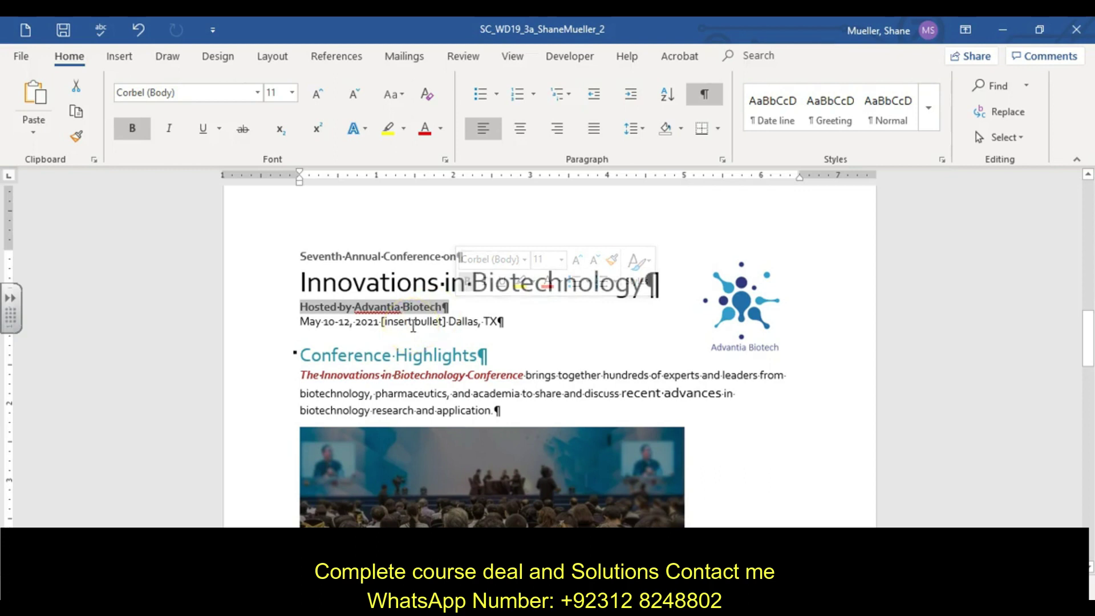
{"action": "left_click", "coordinate": [463, 320]}
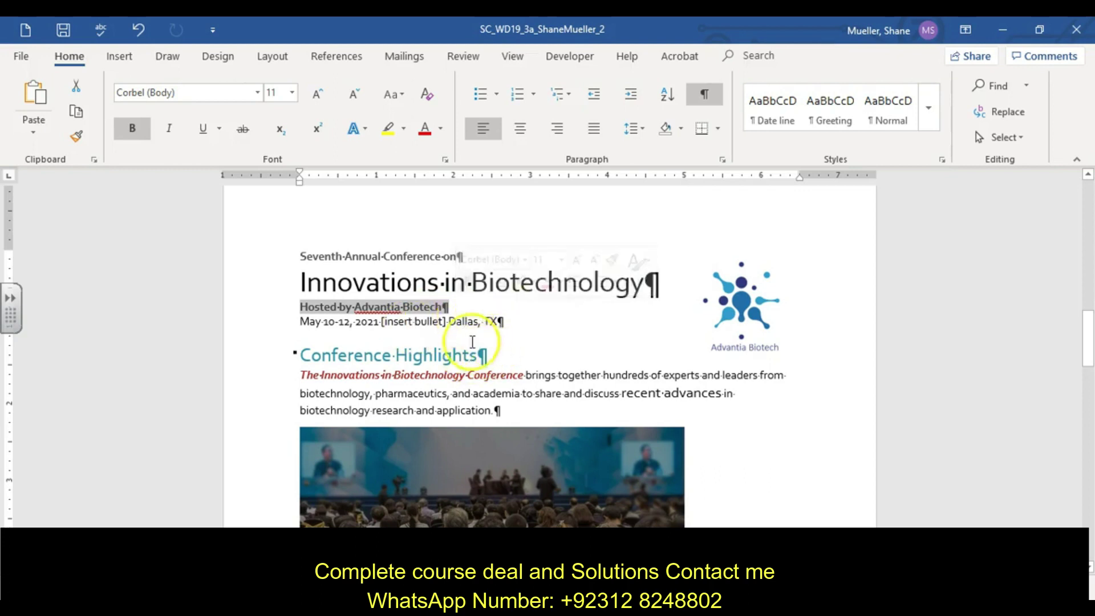
{"action": "left_click", "coordinate": [382, 324]}
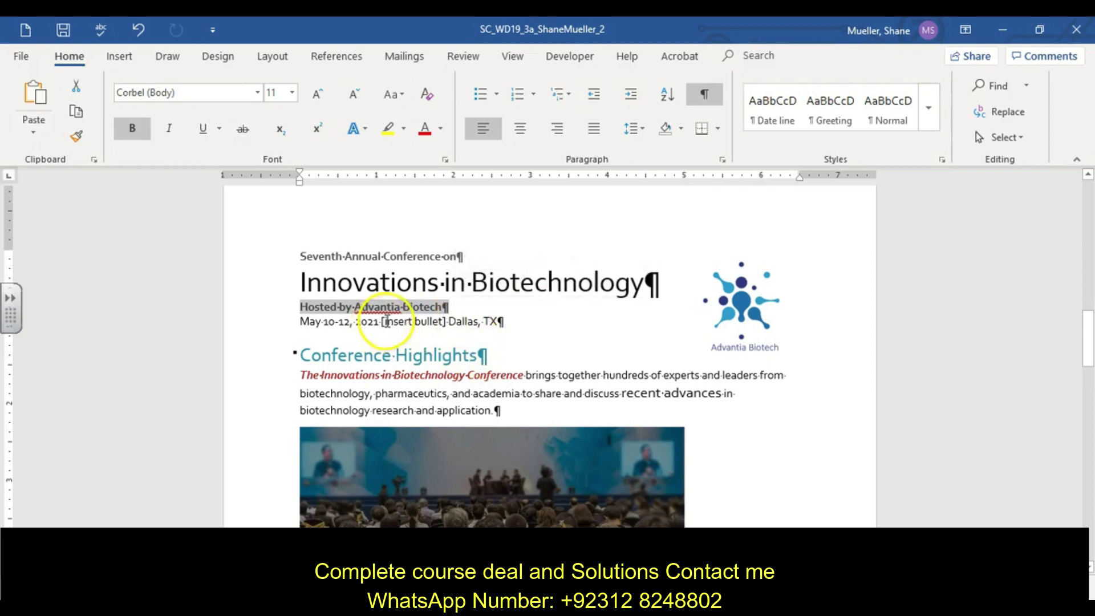
{"action": "left_click_drag", "start_coordinate": [383, 321], "coordinate": [447, 318]}
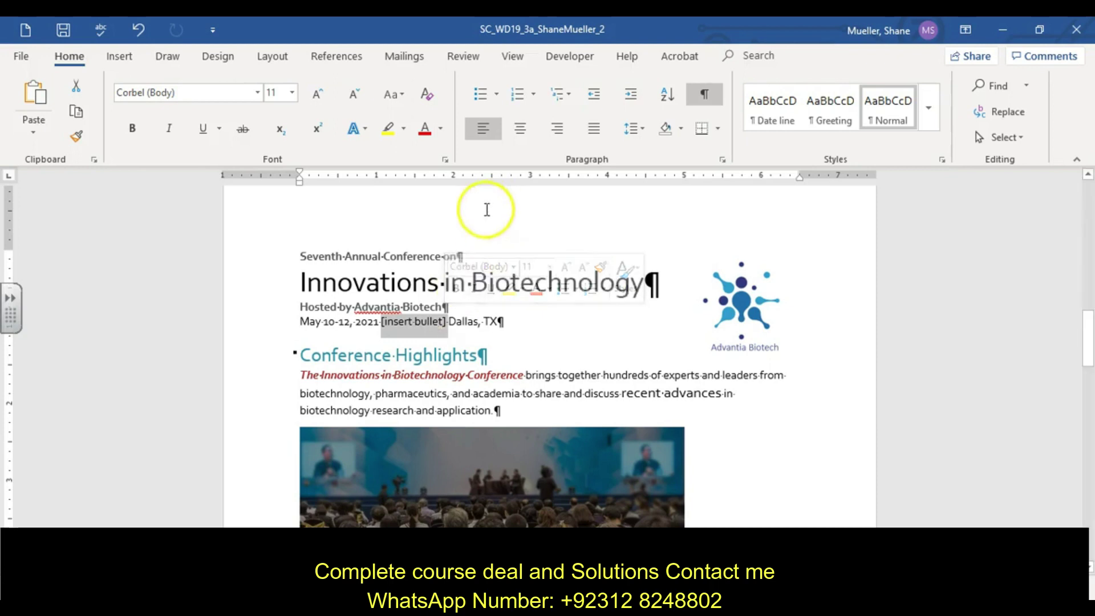
{"action": "left_click", "coordinate": [119, 57]}
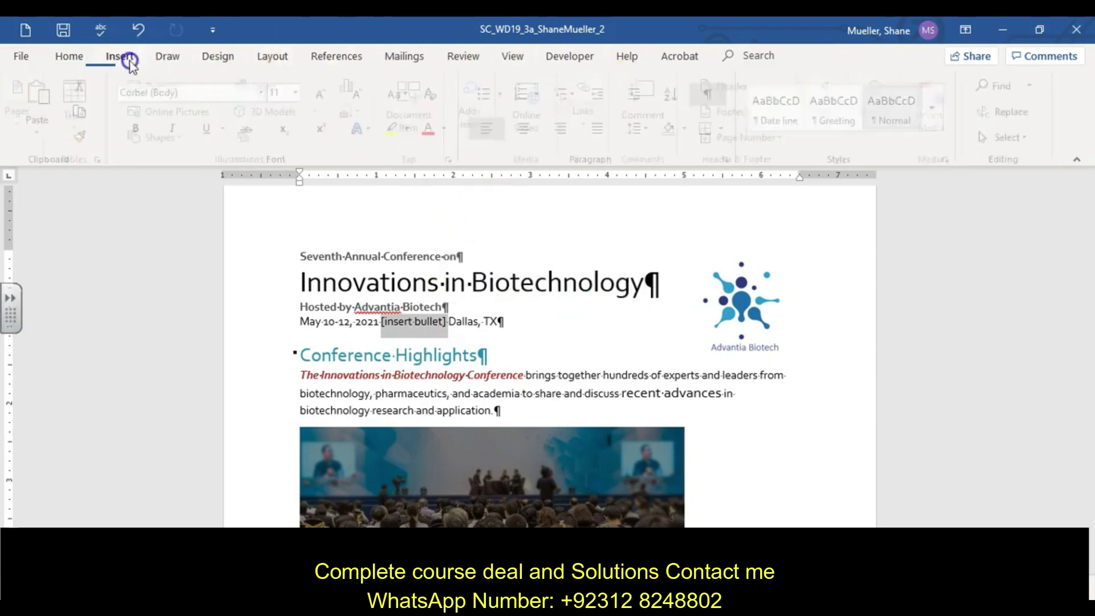
{"action": "left_click", "coordinate": [881, 130]}
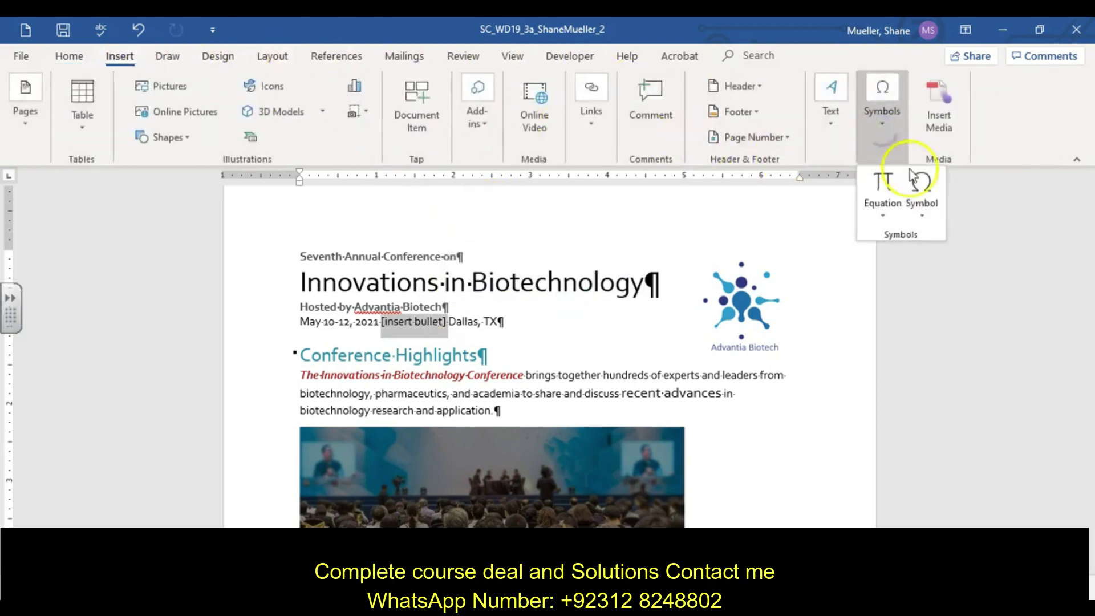
{"action": "left_click", "coordinate": [928, 207]}
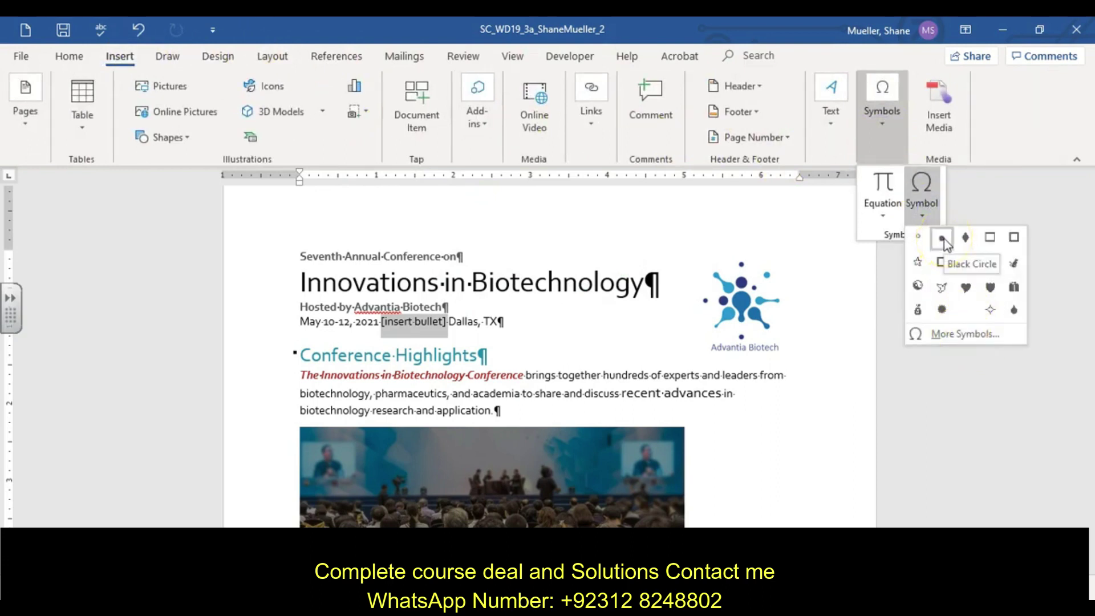
{"action": "left_click", "coordinate": [957, 335]}
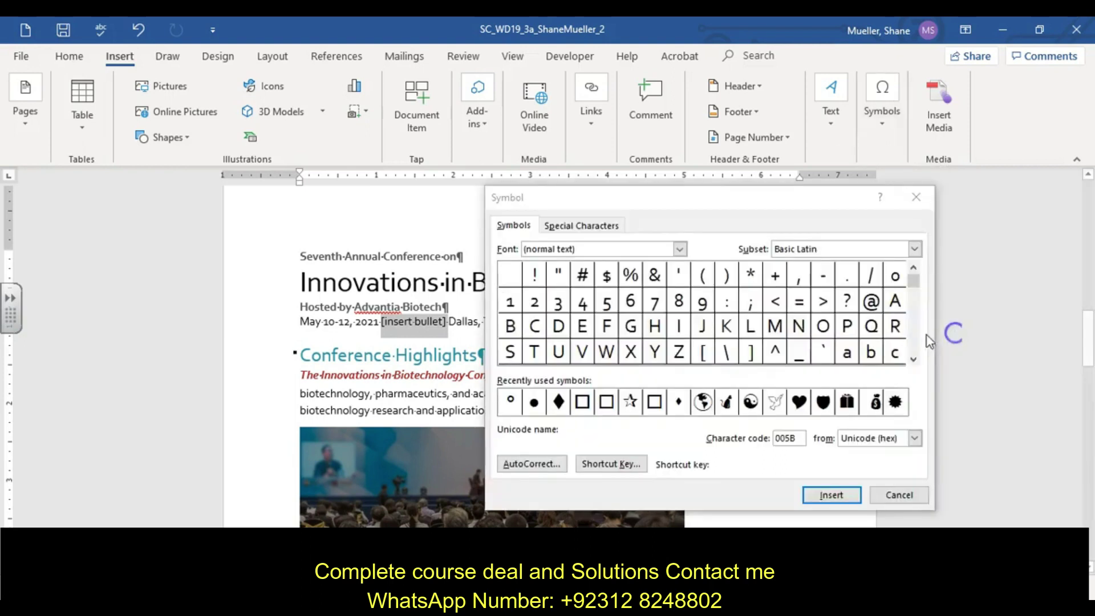
{"action": "left_click", "coordinate": [915, 438]}
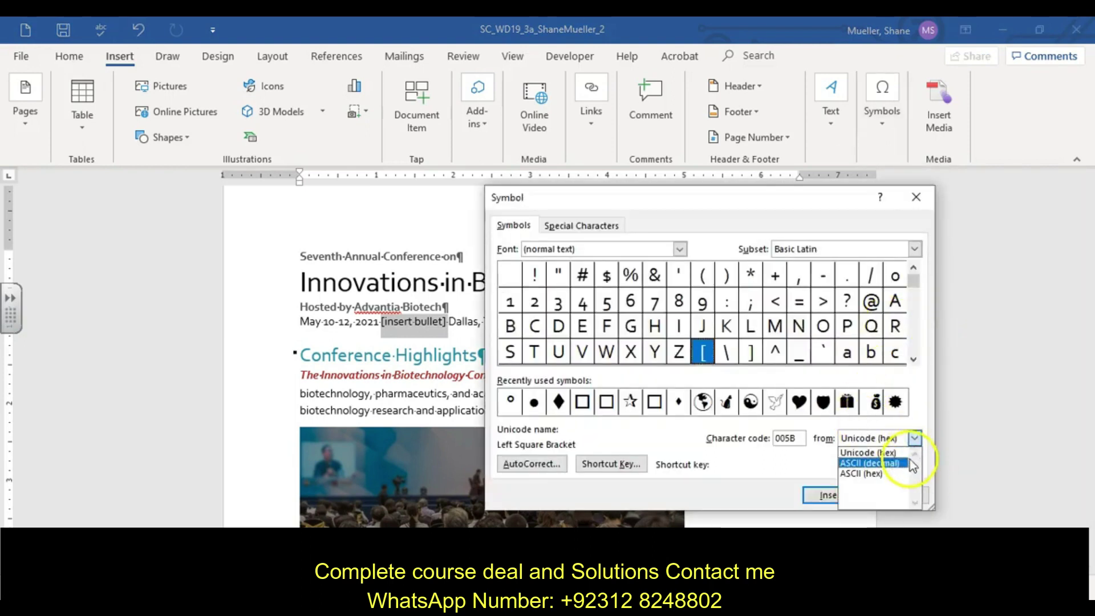
{"action": "left_click", "coordinate": [869, 465]}
{"action": "double_click", "coordinate": [795, 439]}
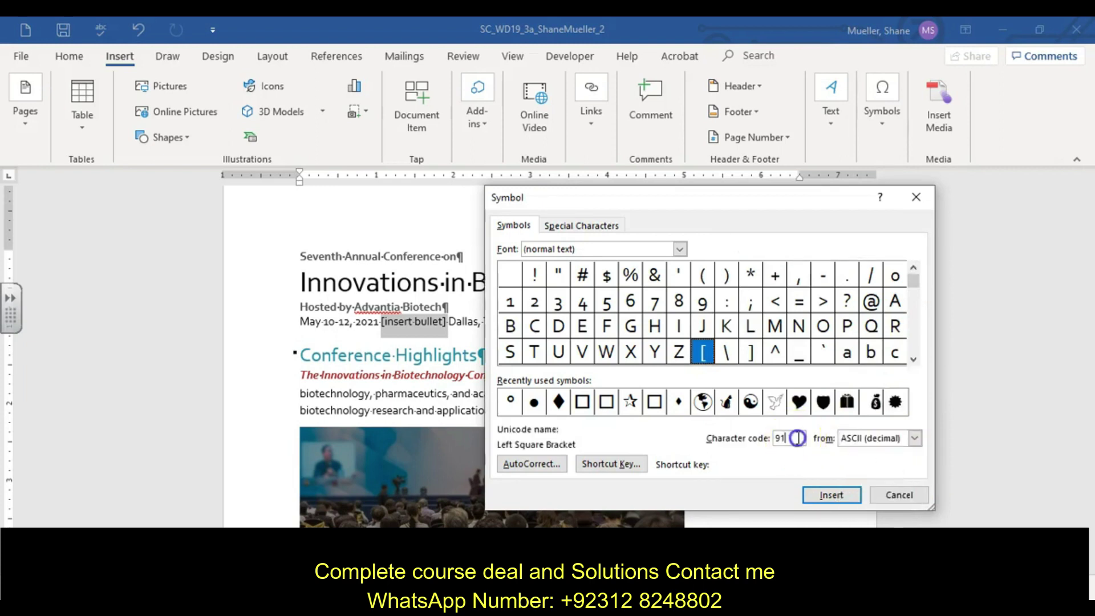
{"action": "type", "text": "183"}
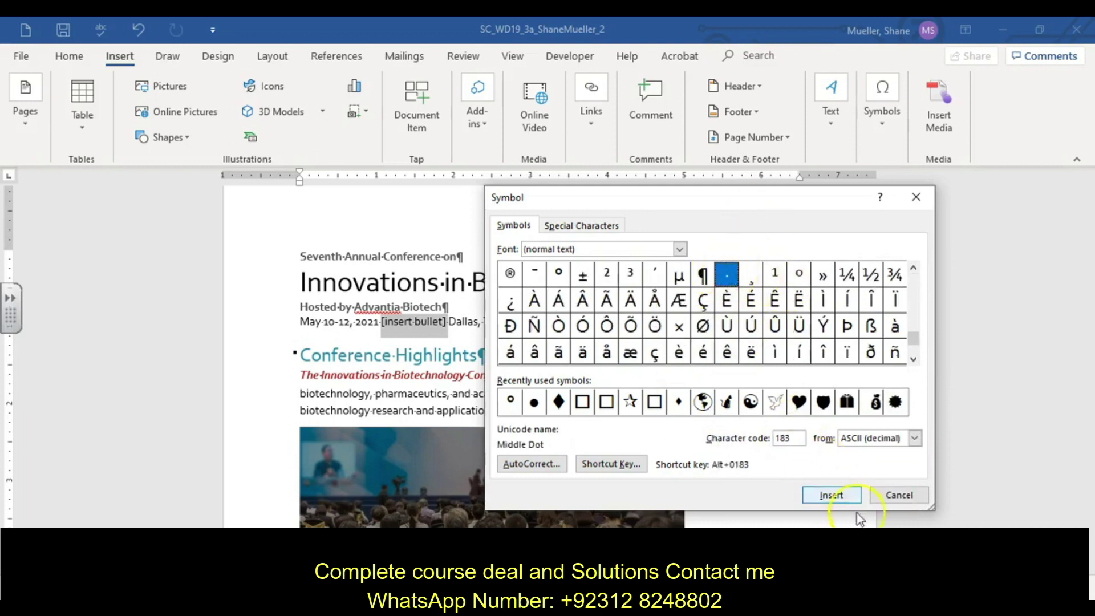
{"action": "left_click", "coordinate": [834, 496]}
{"action": "left_click", "coordinate": [899, 495]}
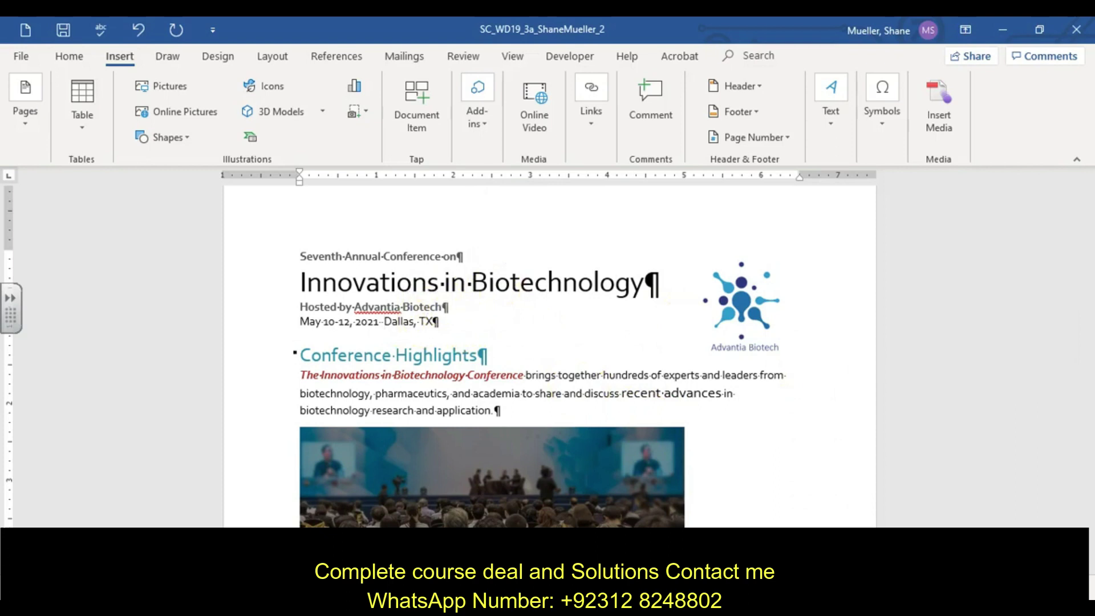
- Examine the symbol between the conference date and location up close, with formatting marks hidden and shown
{"action": "scroll", "coordinate": [437, 411], "scroll_direction": "up", "scroll_amount": 7}
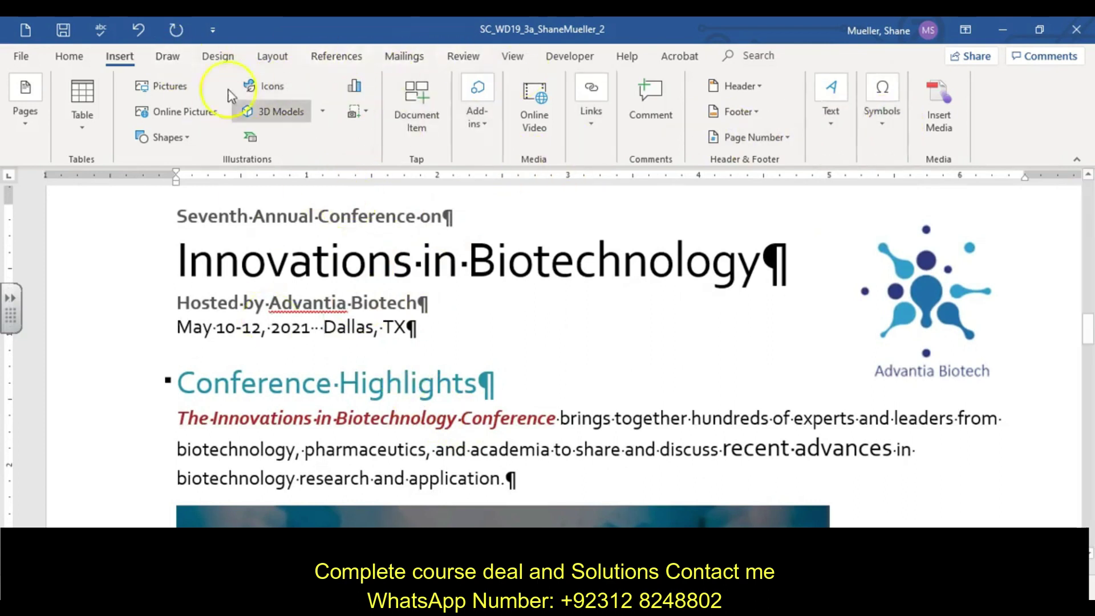
{"action": "left_click", "coordinate": [69, 56]}
{"action": "left_click", "coordinate": [705, 94]}
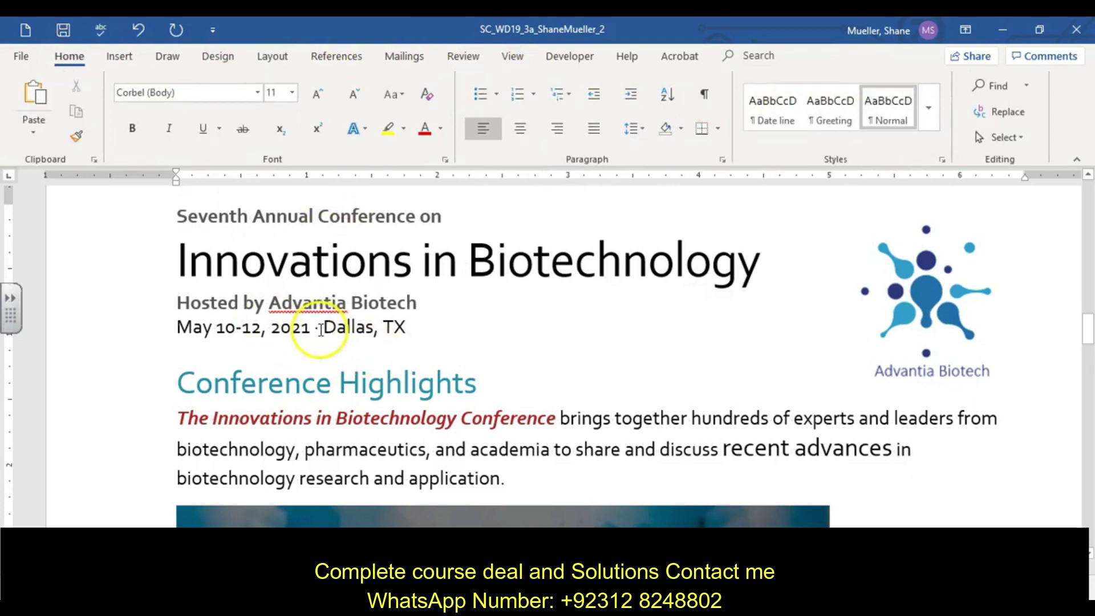
{"action": "left_click", "coordinate": [706, 95]}
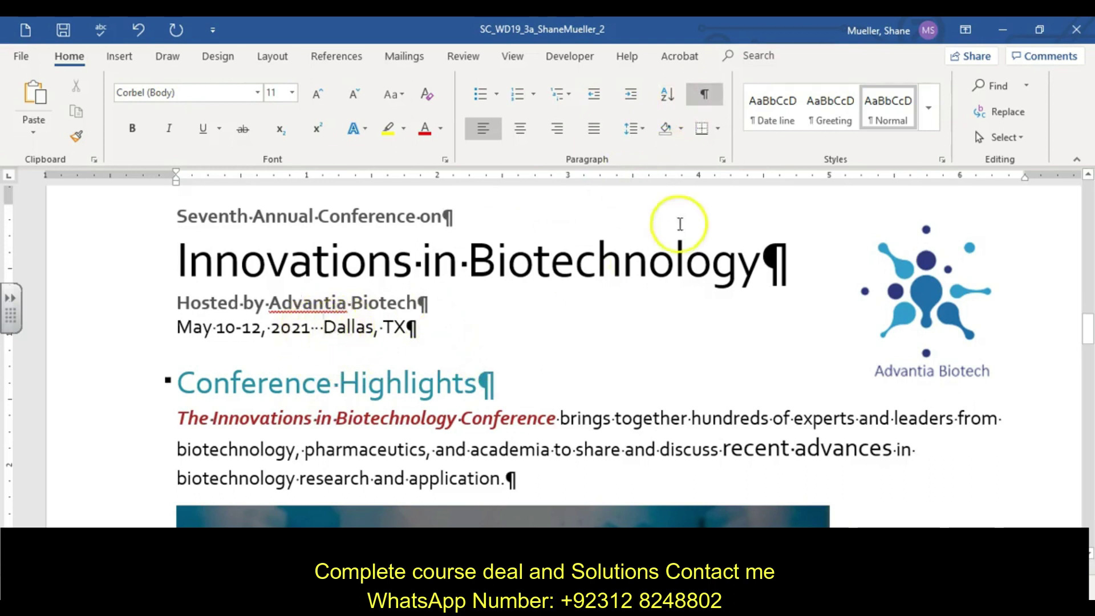
{"action": "left_click", "coordinate": [708, 95]}
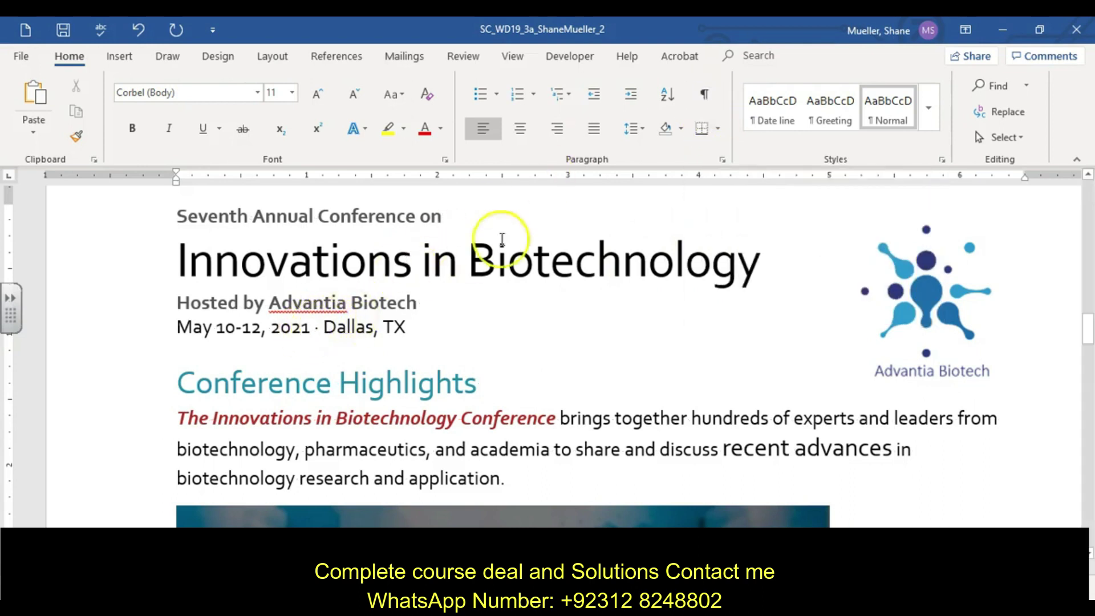
{"action": "left_click", "coordinate": [706, 95]}
{"action": "scroll", "coordinate": [641, 430], "scroll_direction": "down", "scroll_amount": 3}
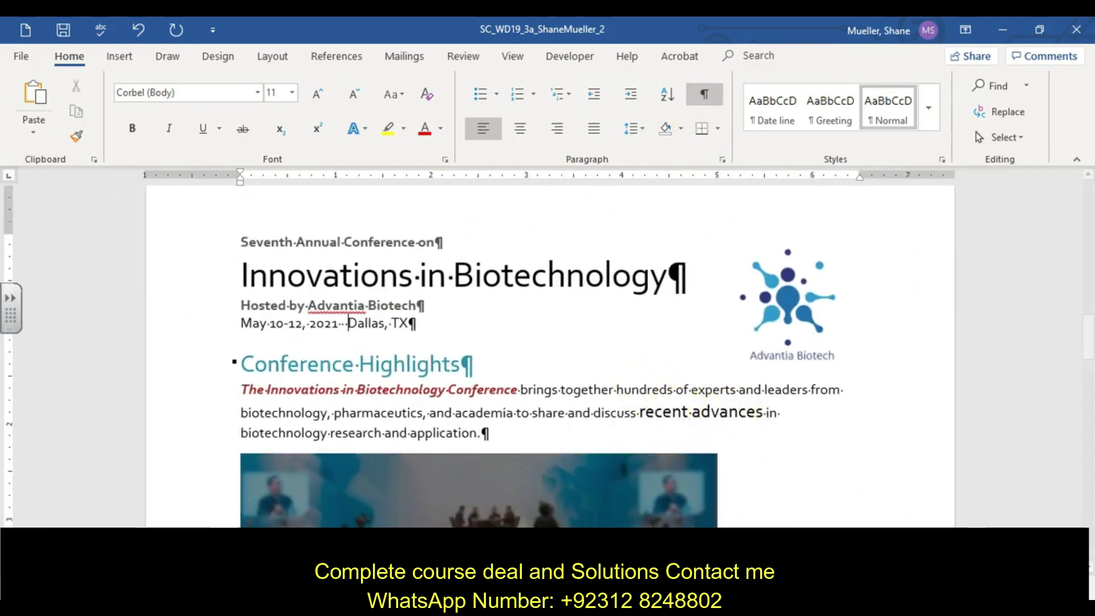
{"action": "scroll", "coordinate": [971, 526], "scroll_direction": "down", "scroll_amount": 2, "text": "ctrl"}
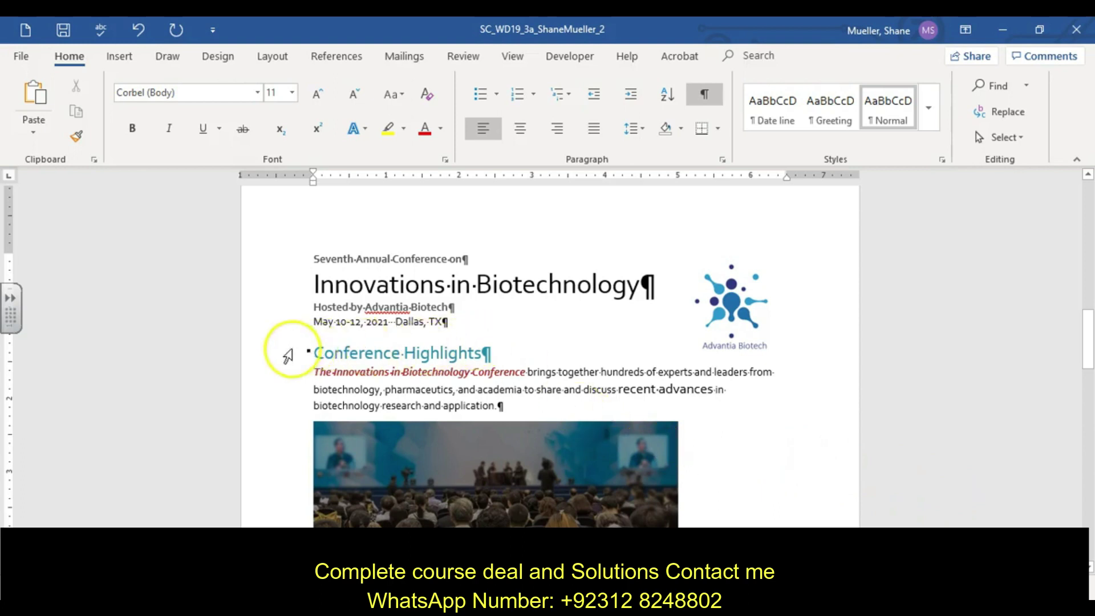
- Set the font size of the "Conference Highlights" heading to 16
{"action": "left_click", "coordinate": [289, 352]}
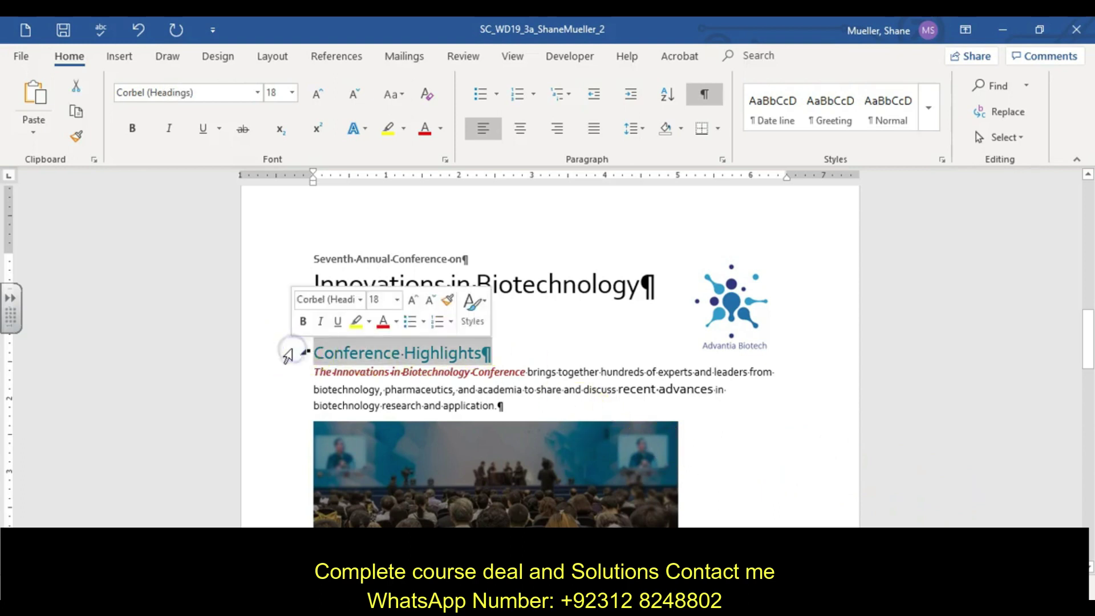
{"action": "left_click", "coordinate": [397, 300]}
{"action": "left_click", "coordinate": [383, 409]}
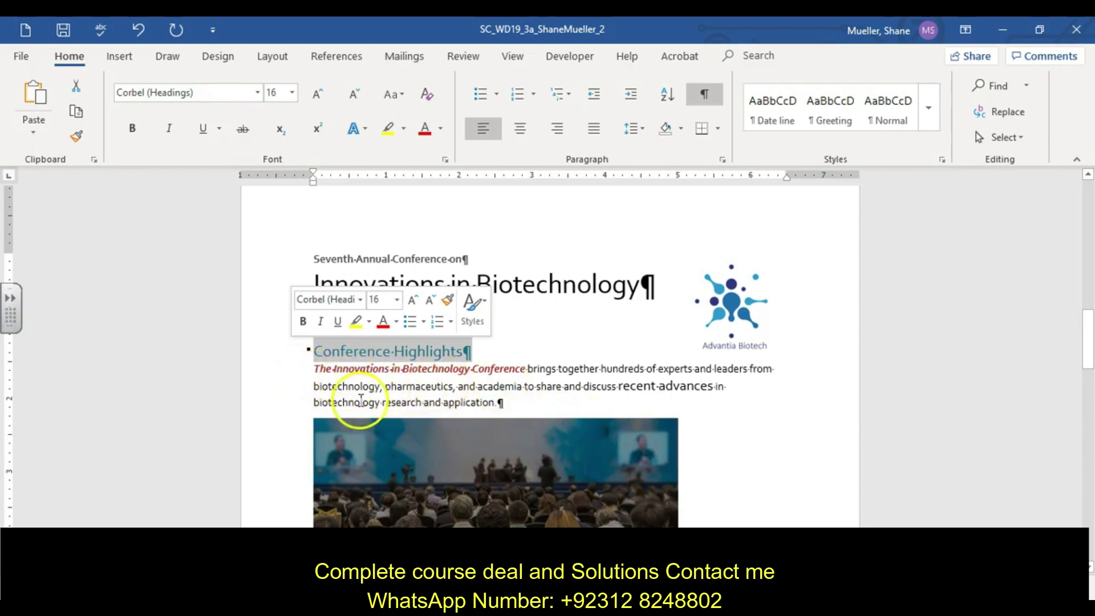
- Clear all formatting from the paragraph below the "Conference Highlights" heading
{"action": "left_click", "coordinate": [476, 386]}
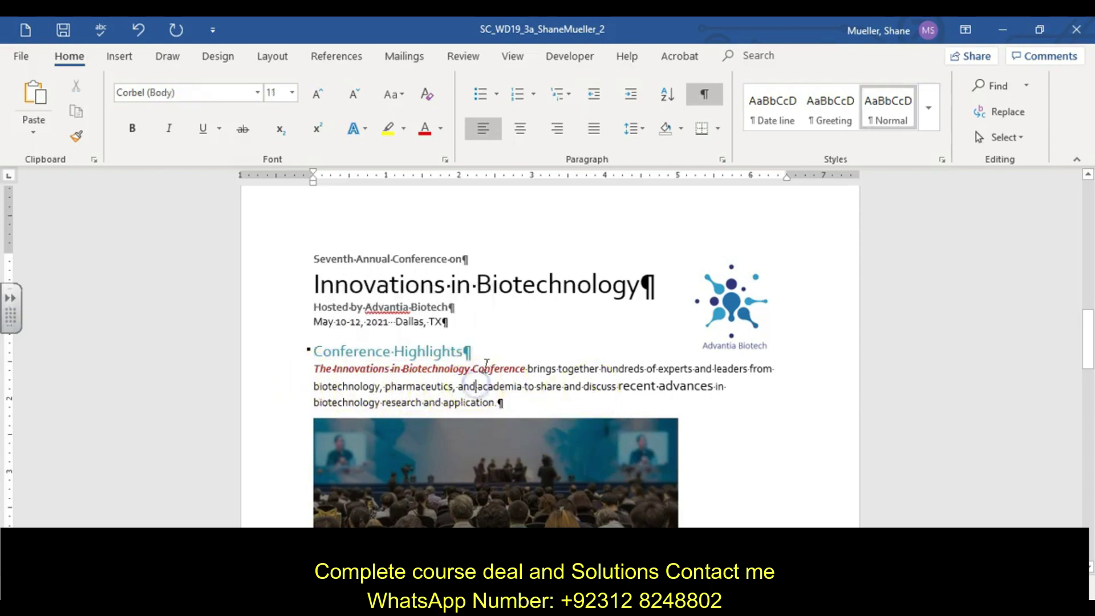
{"action": "left_click", "coordinate": [425, 94]}
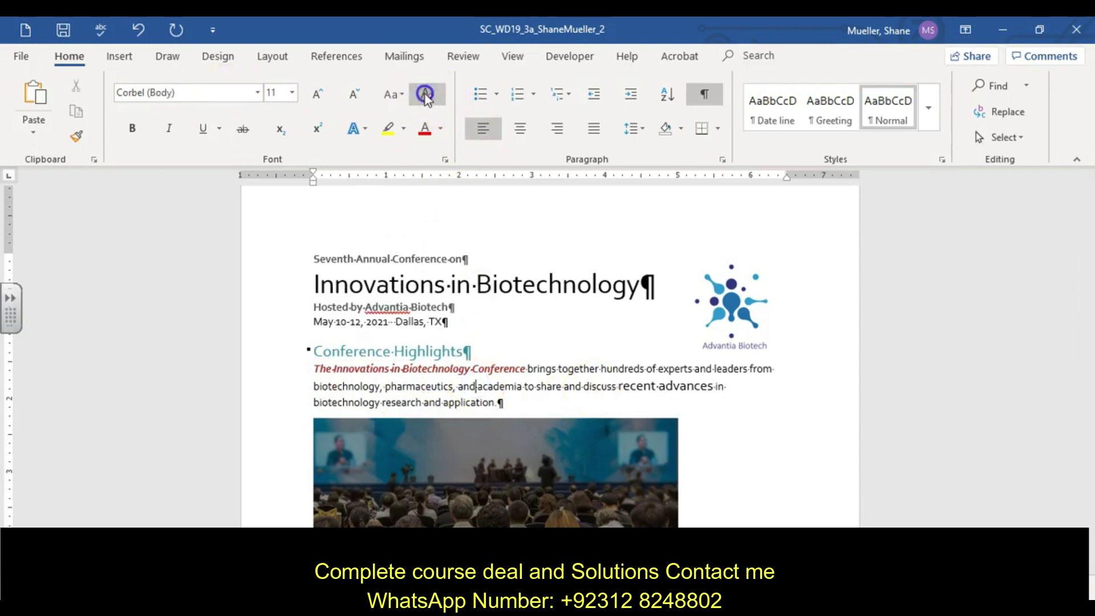
{"action": "left_click_drag", "start_coordinate": [283, 373], "coordinate": [289, 404]}
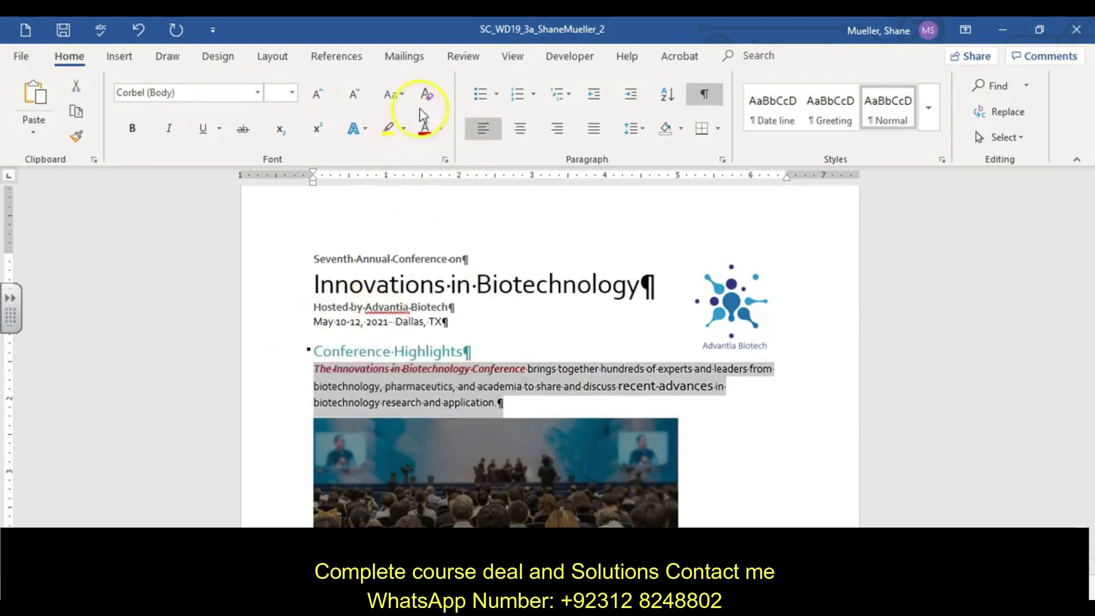
{"action": "left_click", "coordinate": [427, 94]}
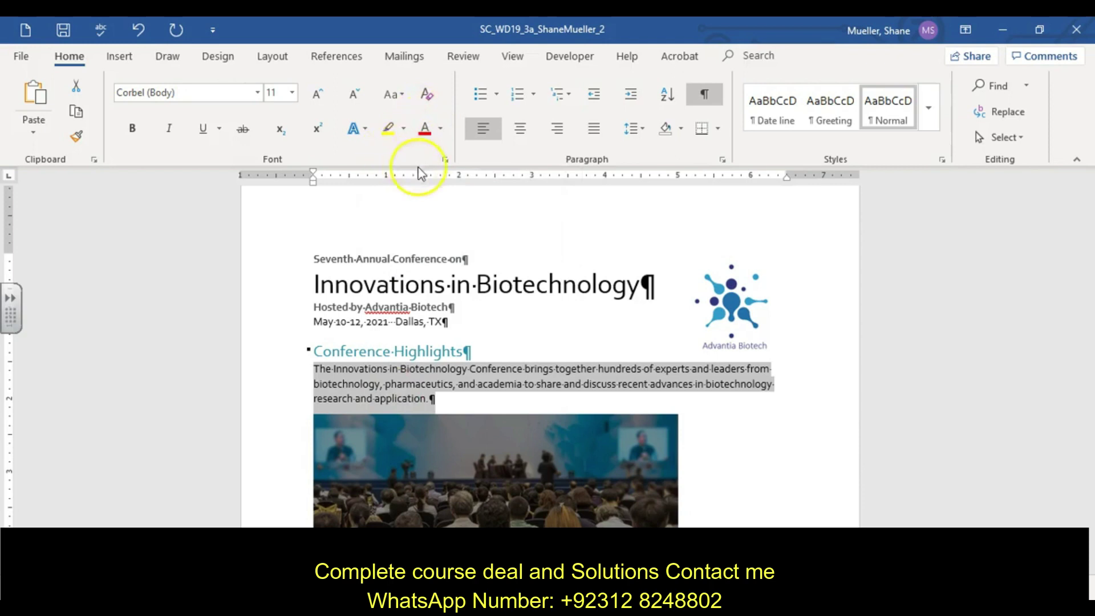
- Apply the brightest Brightness/Contrast preset in the second-highest contrast row to the conference audience picture
{"action": "scroll", "coordinate": [513, 399], "scroll_direction": "down", "scroll_amount": 2}
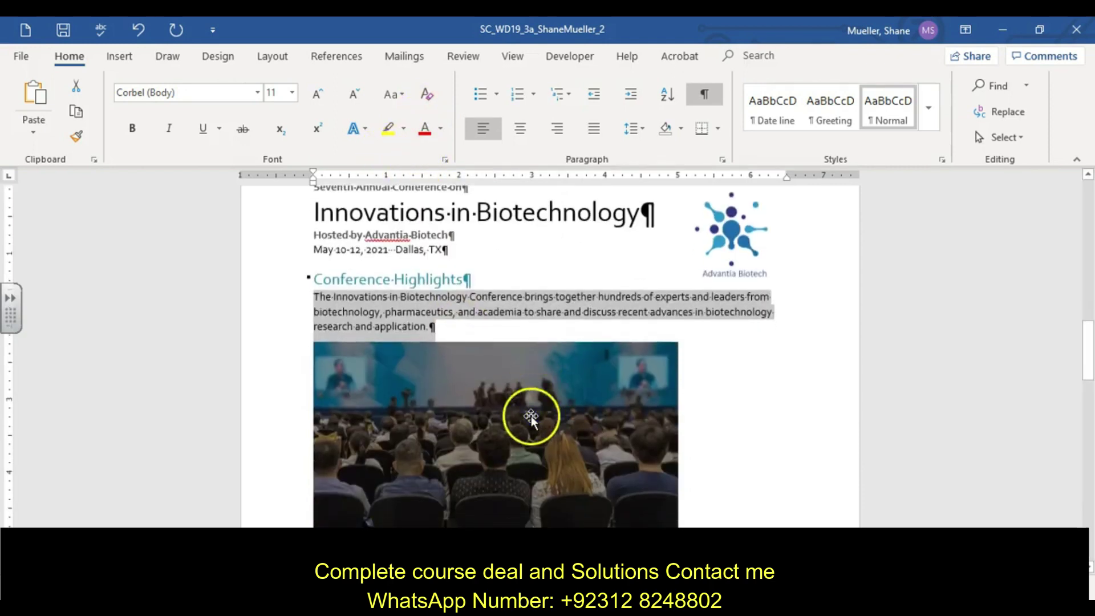
{"action": "left_click", "coordinate": [533, 419]}
{"action": "scroll", "coordinate": [558, 473], "scroll_direction": "down", "scroll_amount": 1}
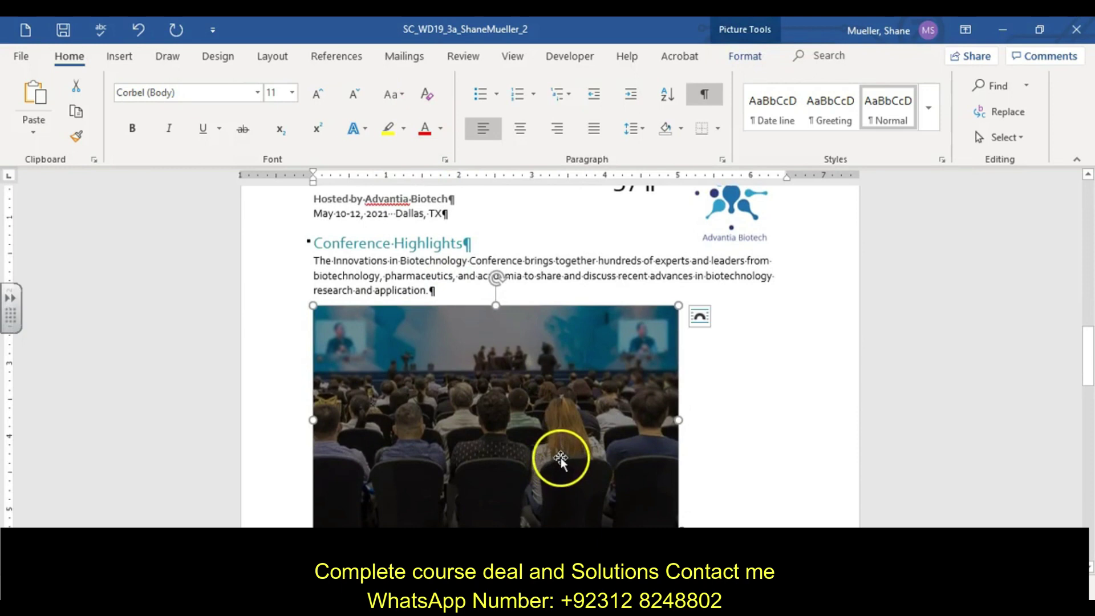
{"action": "left_click", "coordinate": [745, 56]}
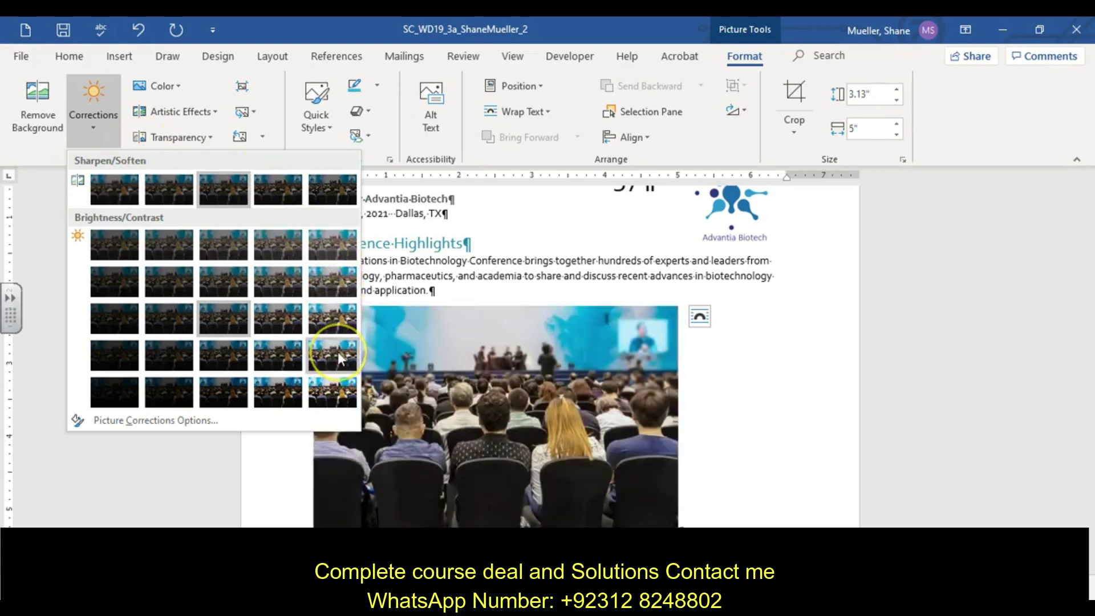
{"action": "left_click", "coordinate": [337, 351]}
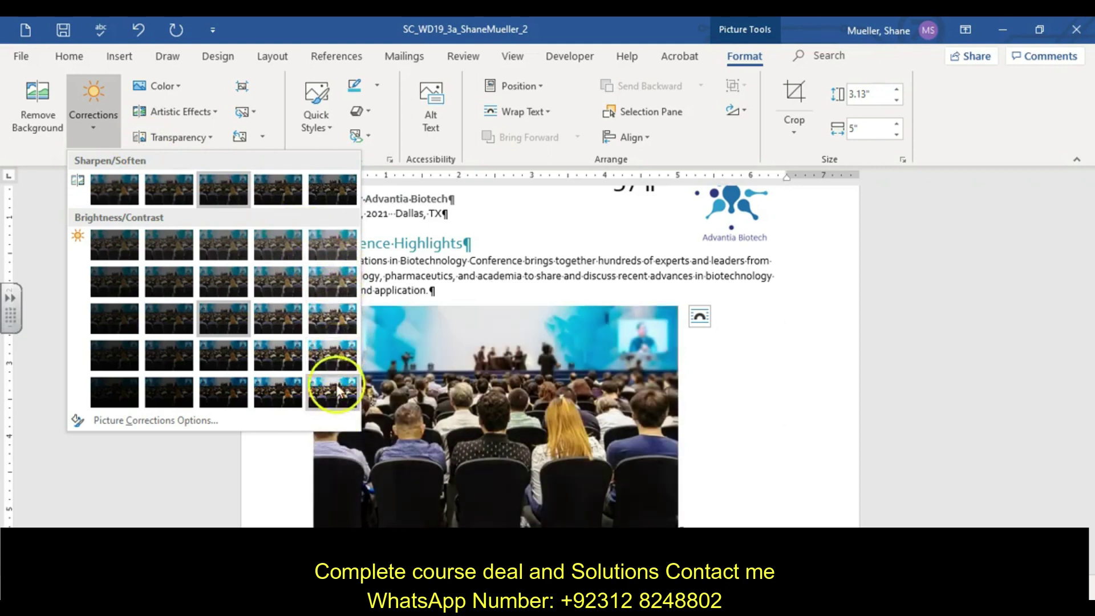
{"action": "left_click", "coordinate": [338, 349]}
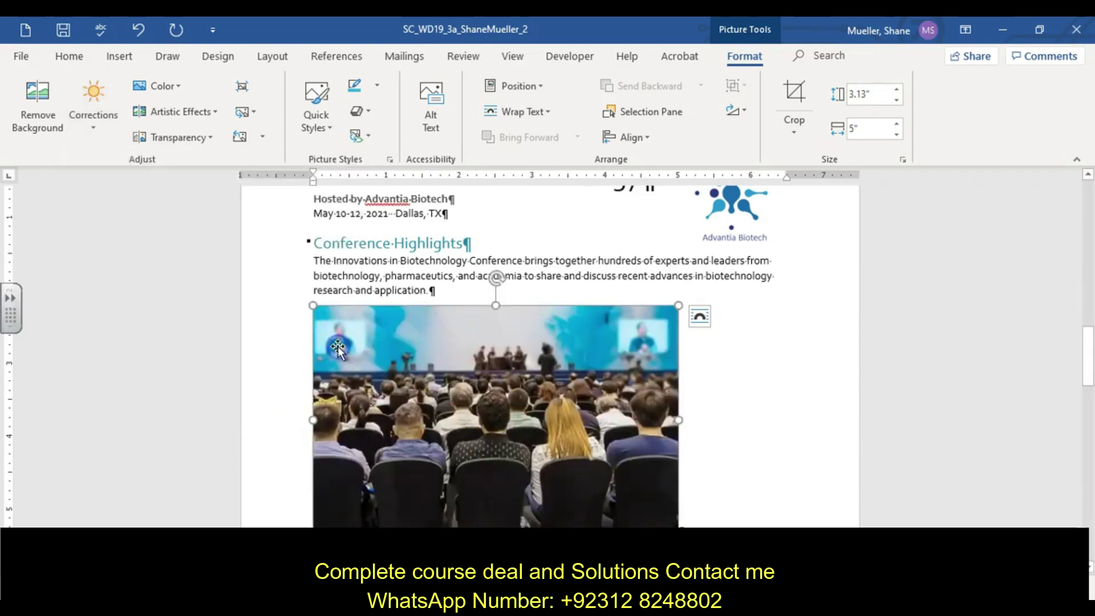
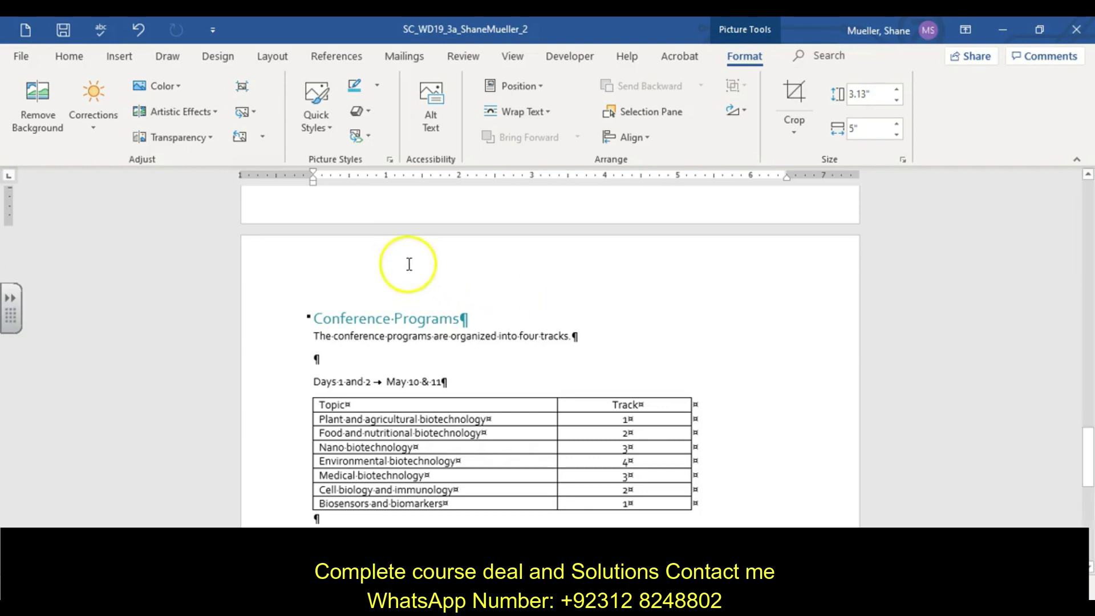
- Insert a Basic Matrix SmartArt graphic in the blank paragraph below "The conference programs are organized into four tracks."
{"action": "left_click", "coordinate": [319, 360]}
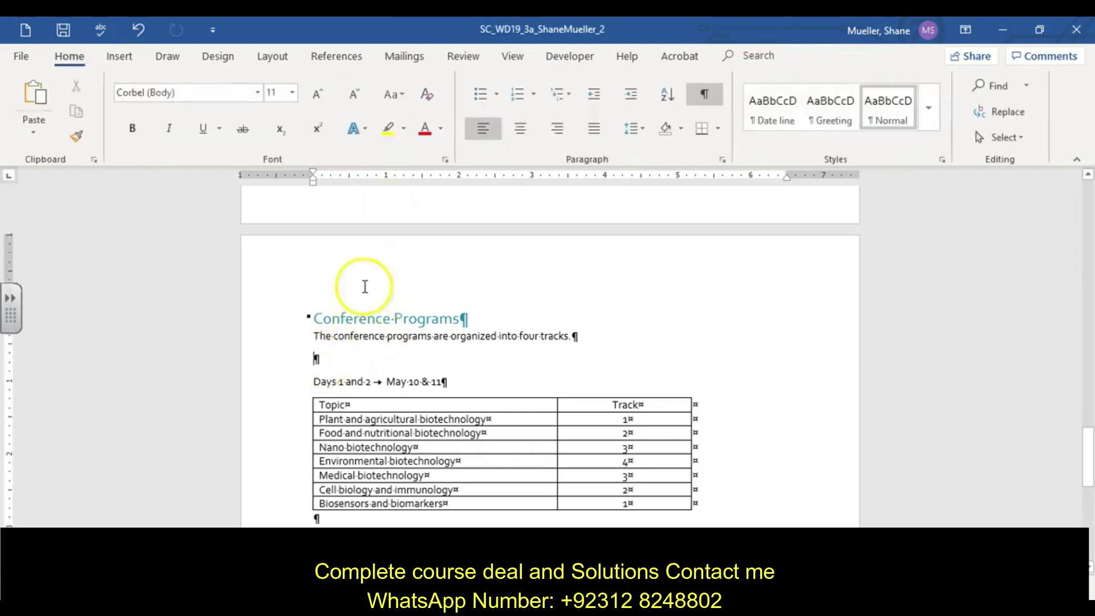
{"action": "left_click", "coordinate": [123, 57]}
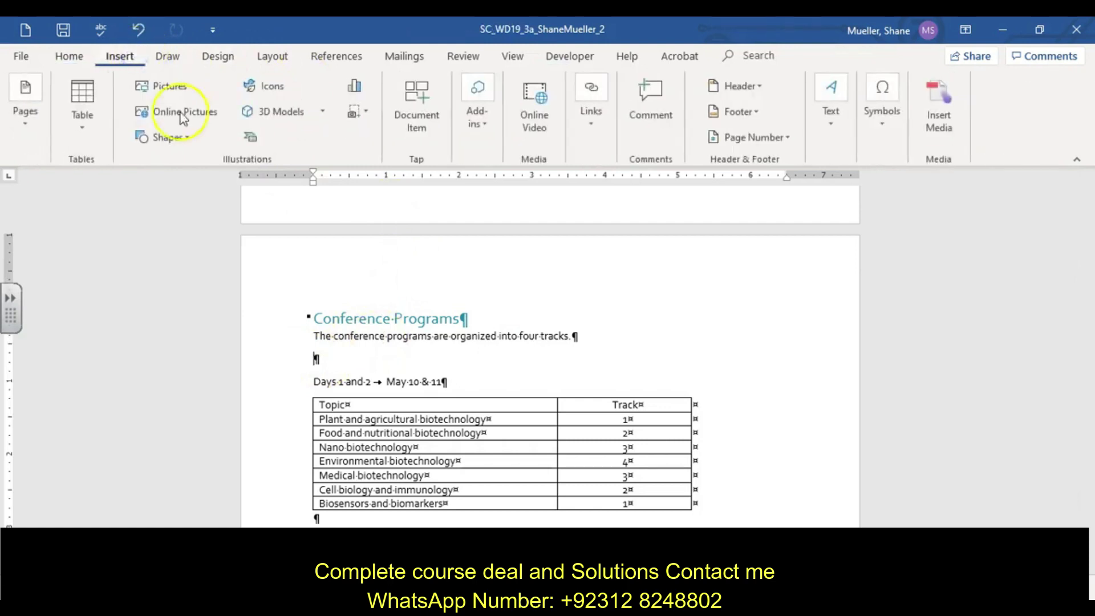
{"action": "left_click", "coordinate": [252, 138]}
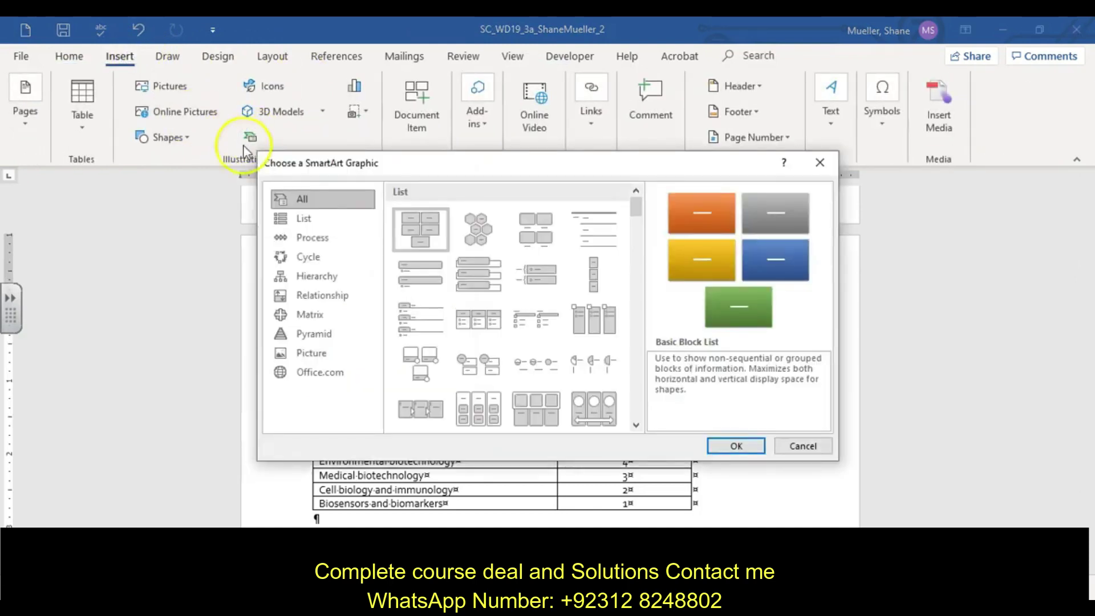
{"action": "left_click", "coordinate": [303, 317]}
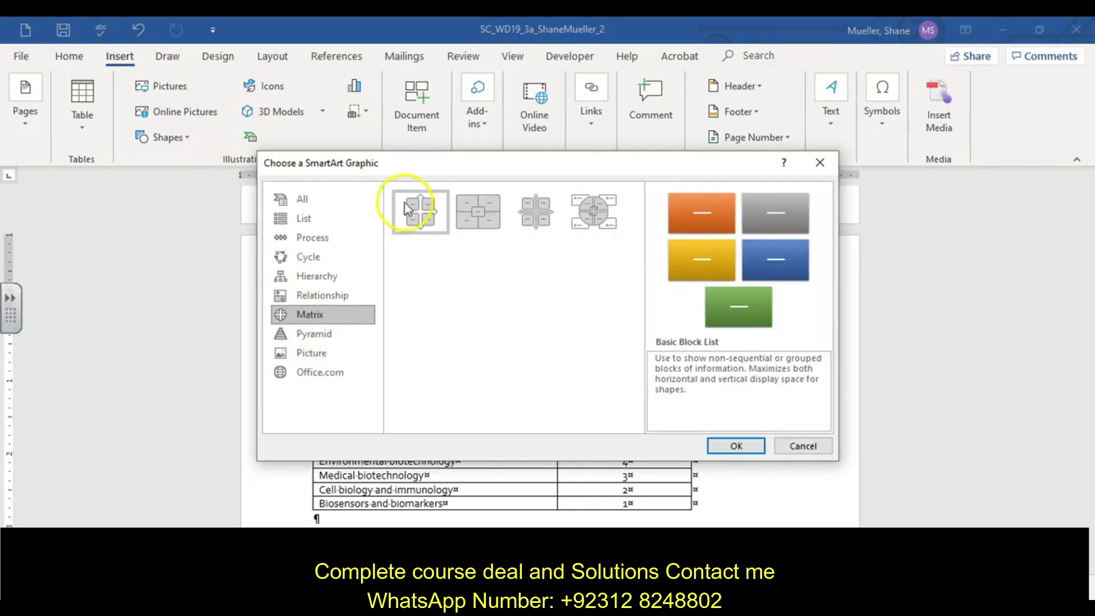
{"action": "left_click", "coordinate": [422, 214]}
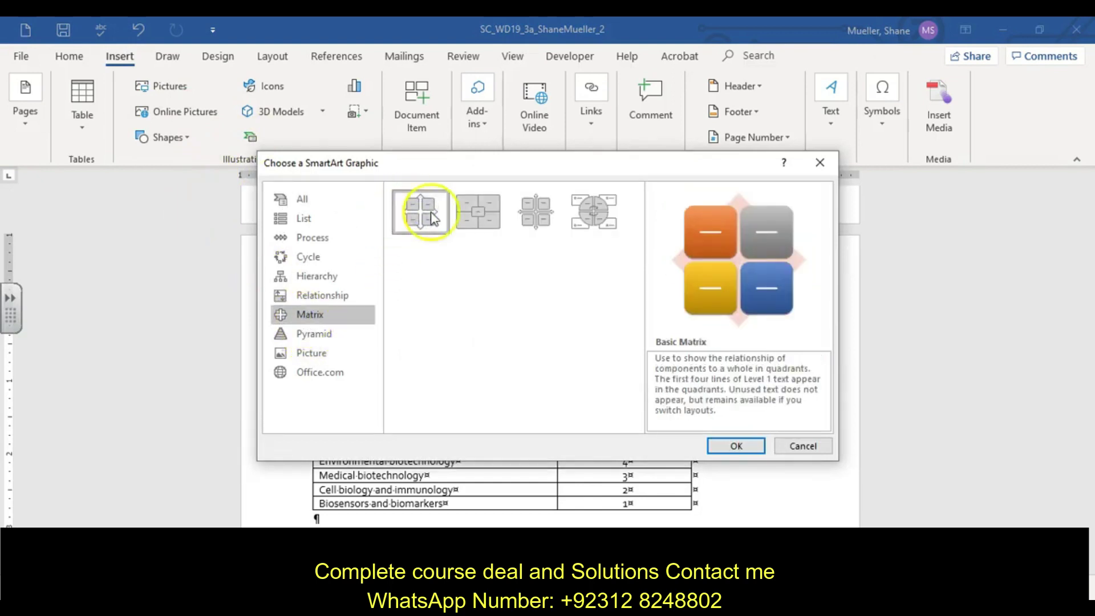
{"action": "left_click", "coordinate": [734, 445]}
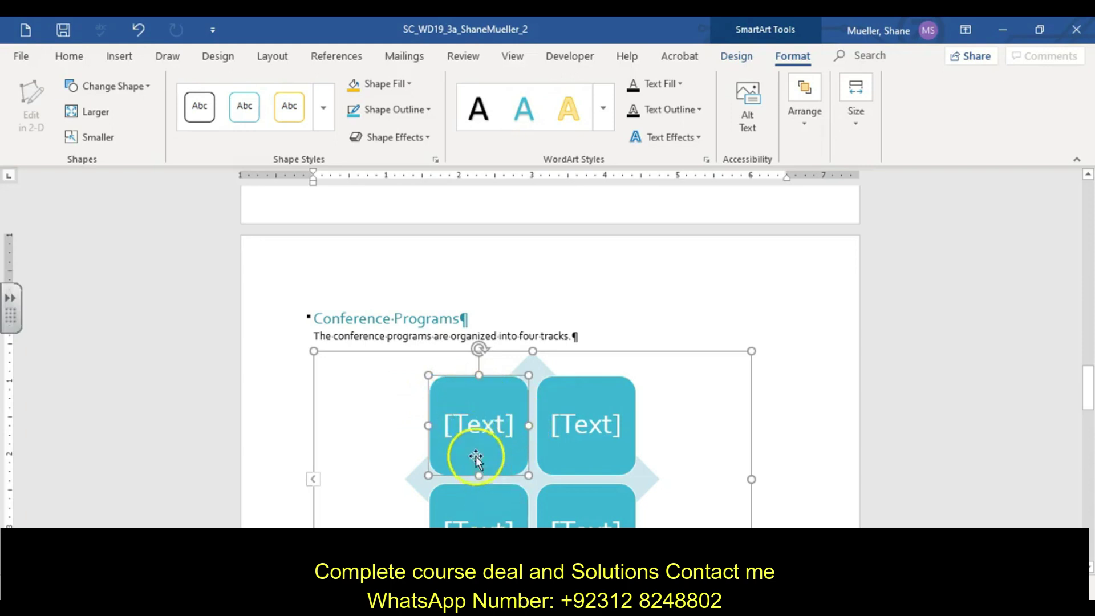
- Fill the four matrix shapes, in order, with "1 Testing", "2 Material", "3 Medical" and "4 Energy", with each number above its word
{"action": "left_click", "coordinate": [484, 420]}
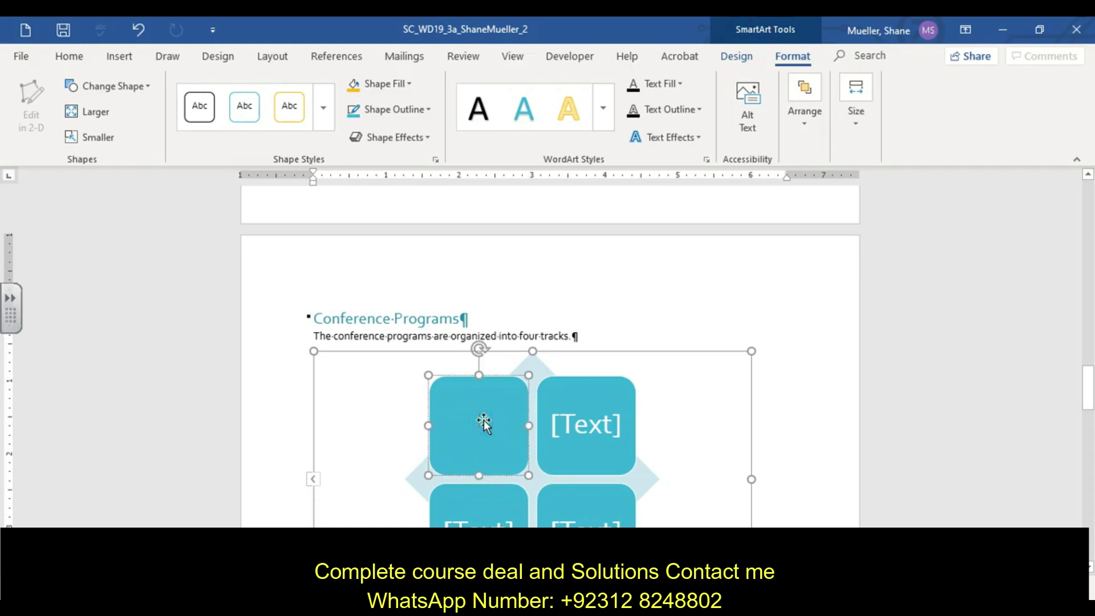
{"action": "type", "text": "1"}
{"action": "key", "text": "Return"}
{"action": "type", "text": "Testing"}
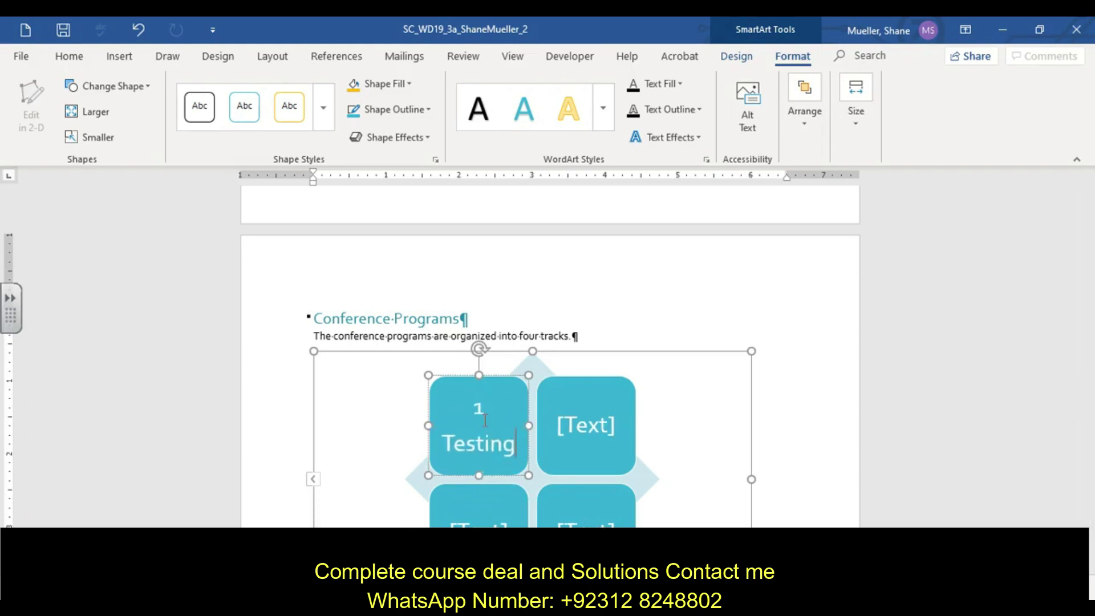
{"action": "left_click", "coordinate": [581, 420]}
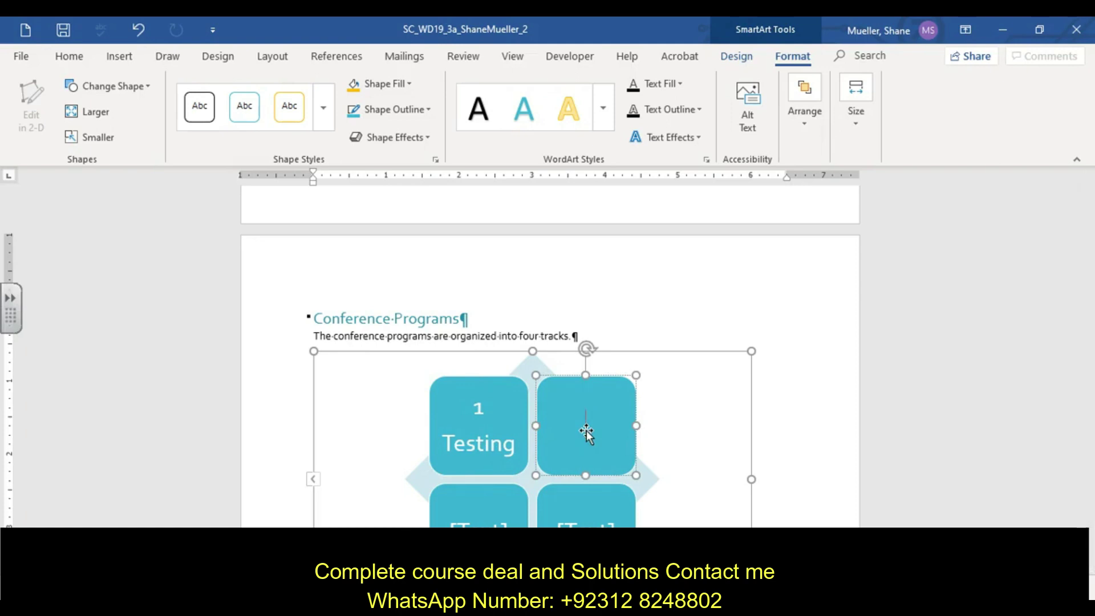
{"action": "type", "text": "2 "}
{"action": "type", "text": "Material"}
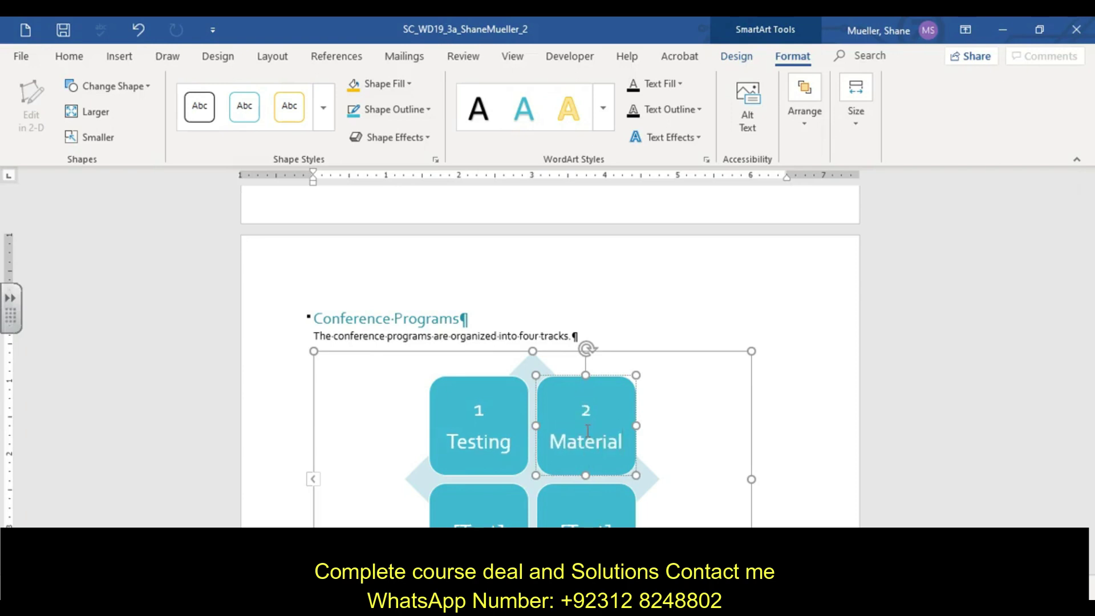
{"action": "left_click", "coordinate": [476, 525]}
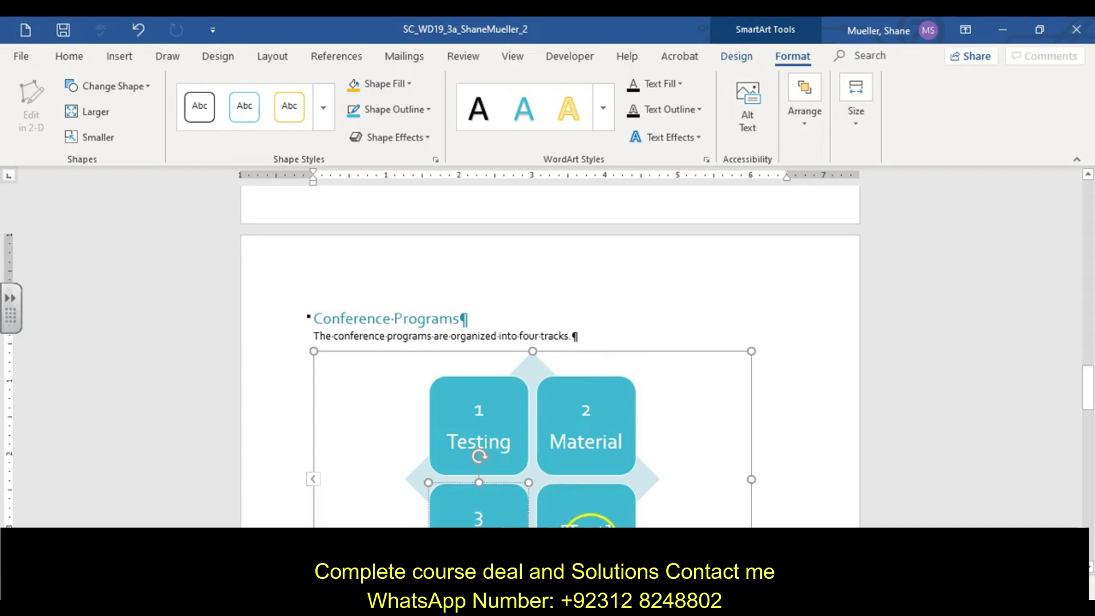
{"action": "left_click", "coordinate": [590, 521]}
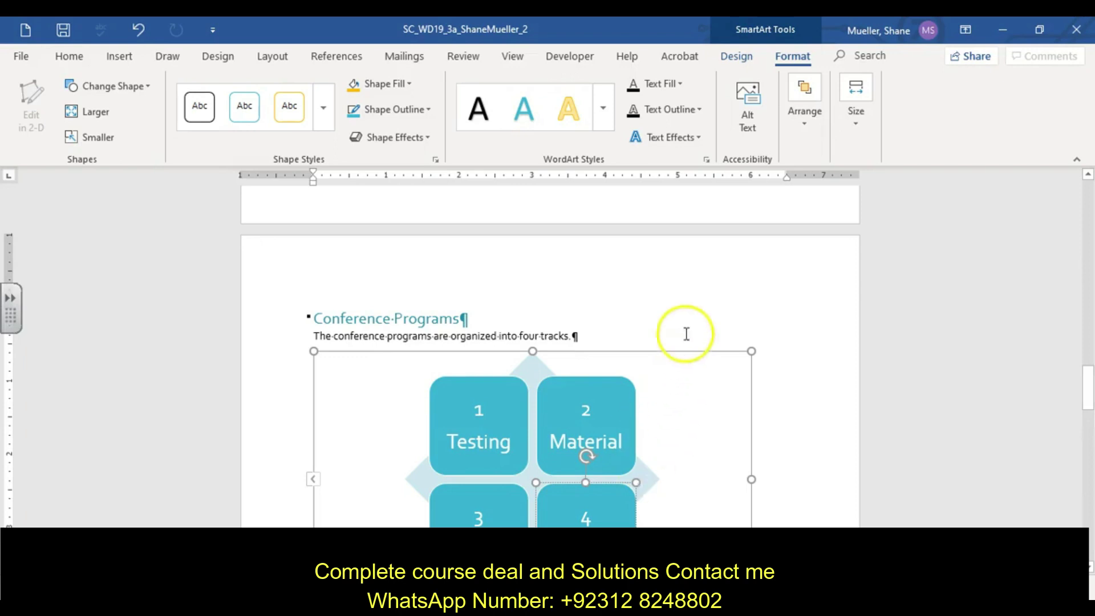
- Change the whole matrix graphic's colors to the third Accent 1 variation, a dark-to-light gradient across the four shapes
{"action": "left_click", "coordinate": [748, 417]}
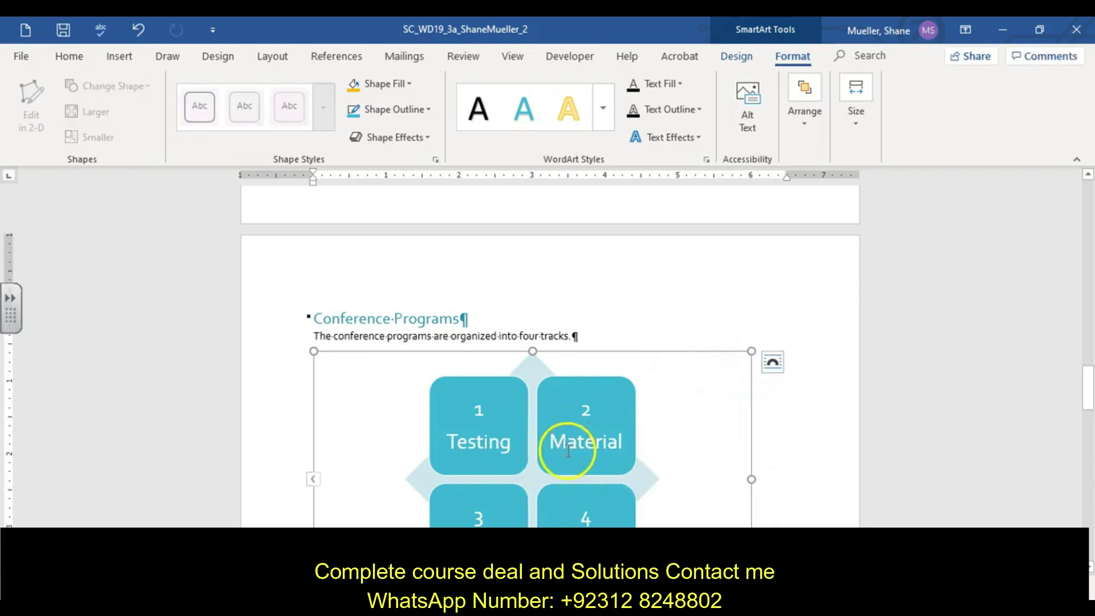
{"action": "left_click", "coordinate": [677, 351]}
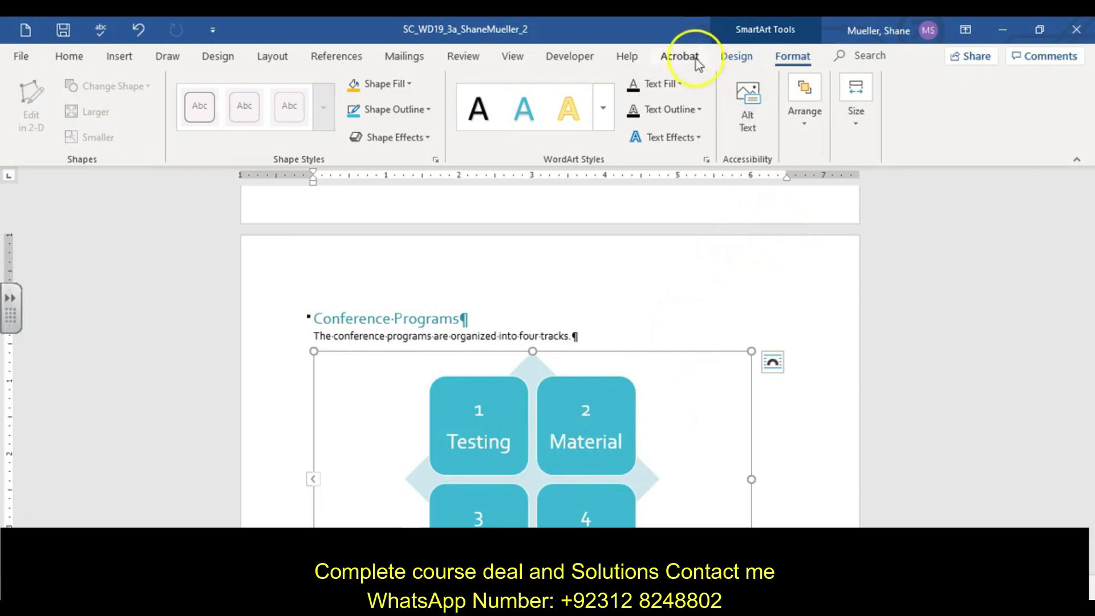
{"action": "left_click", "coordinate": [737, 56]}
{"action": "left_click", "coordinate": [641, 129]}
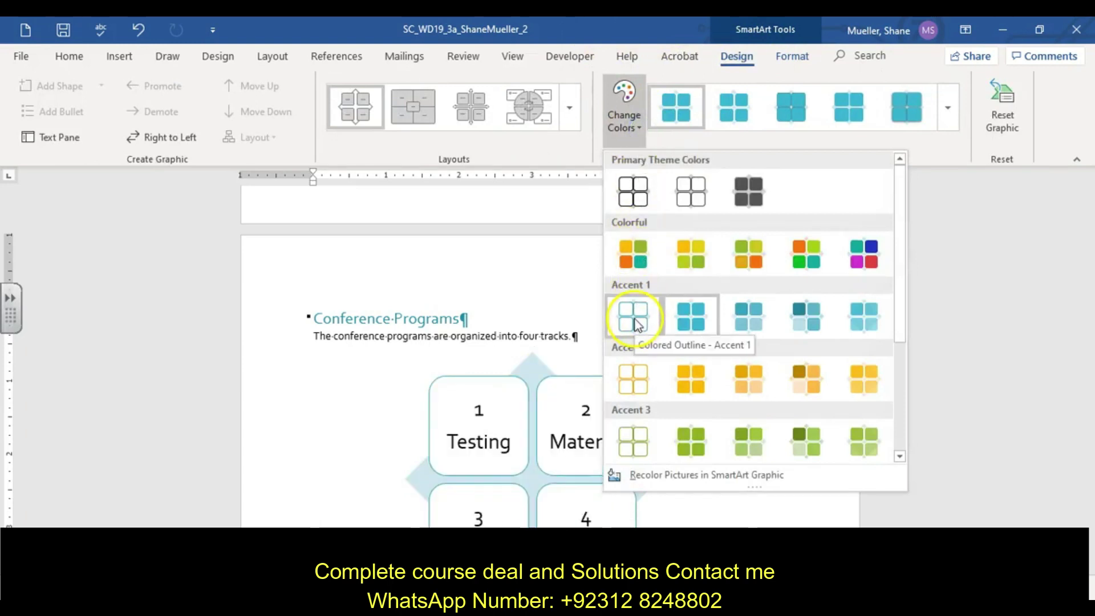
{"action": "left_click", "coordinate": [748, 319]}
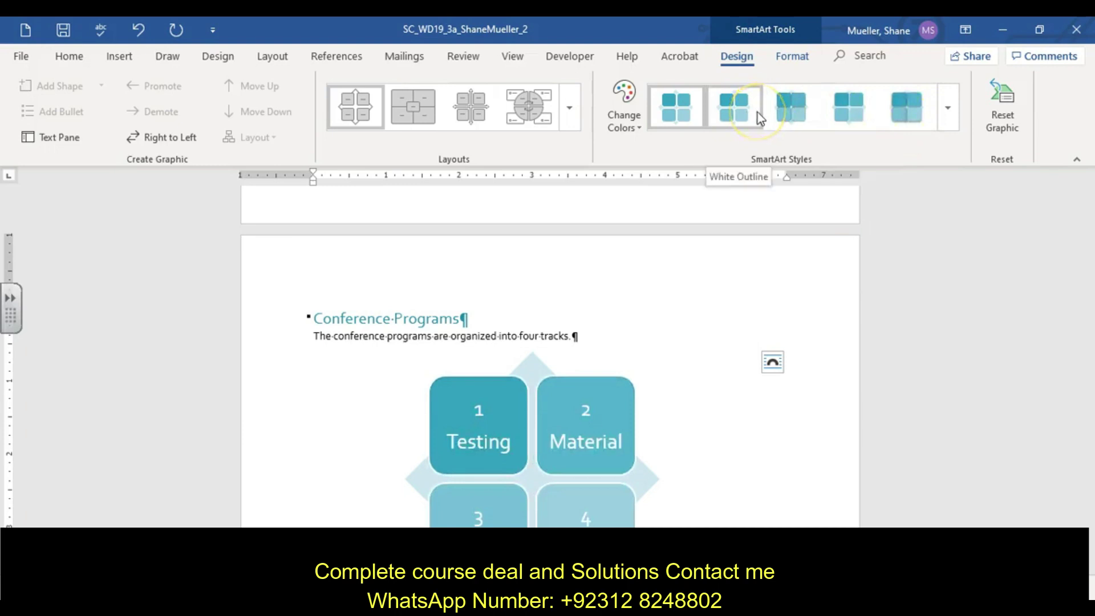
- Apply the third Best Match for Document SmartArt style to the matrix and save the document
{"action": "left_click", "coordinate": [947, 109]}
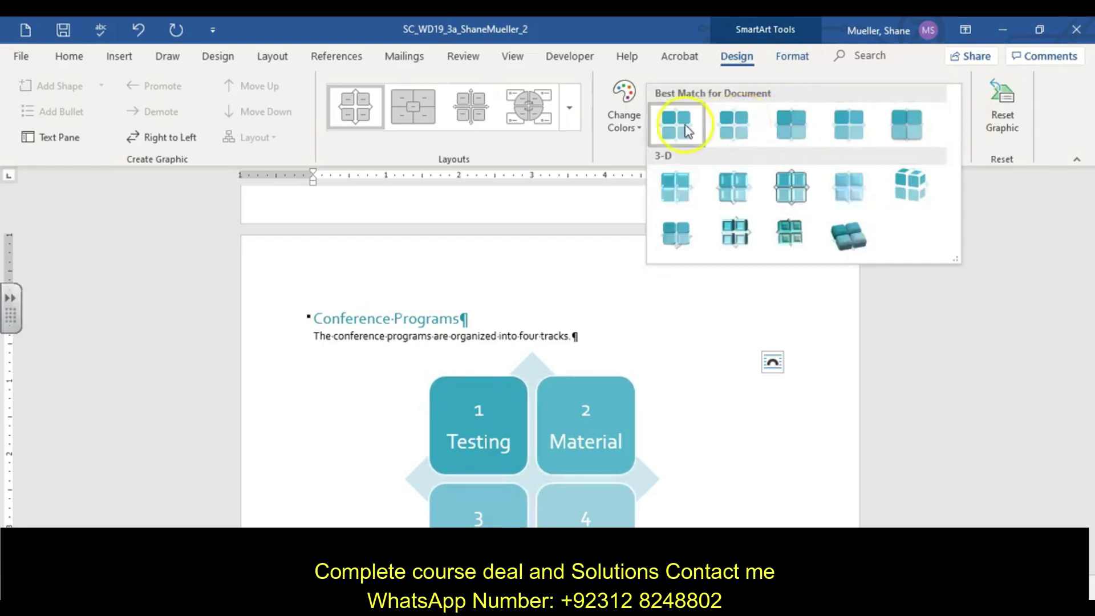
{"action": "left_click", "coordinate": [796, 129]}
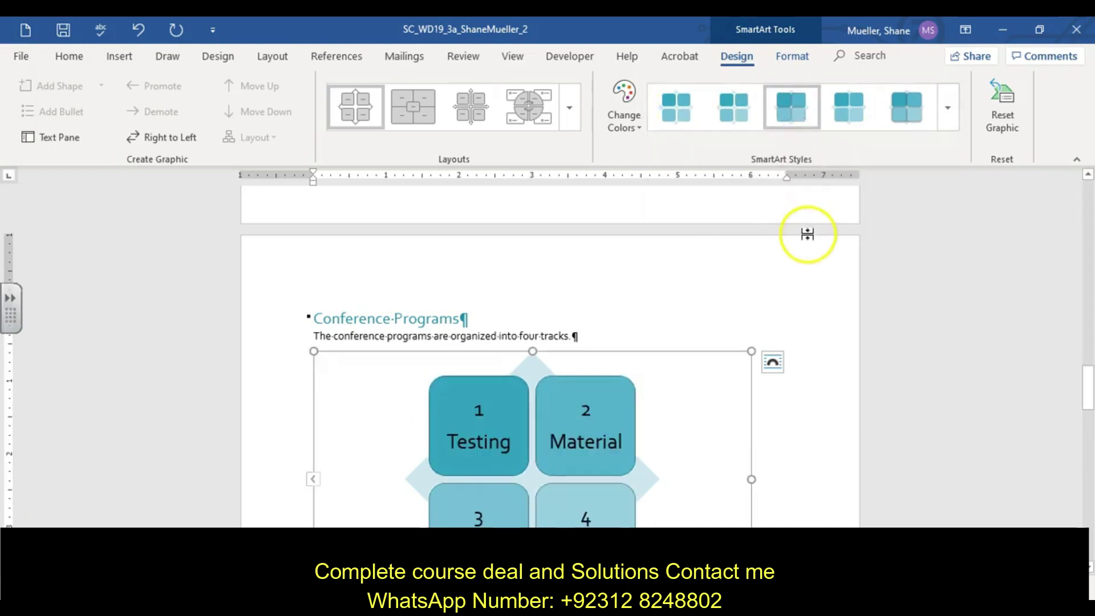
{"action": "left_click", "coordinate": [63, 30]}
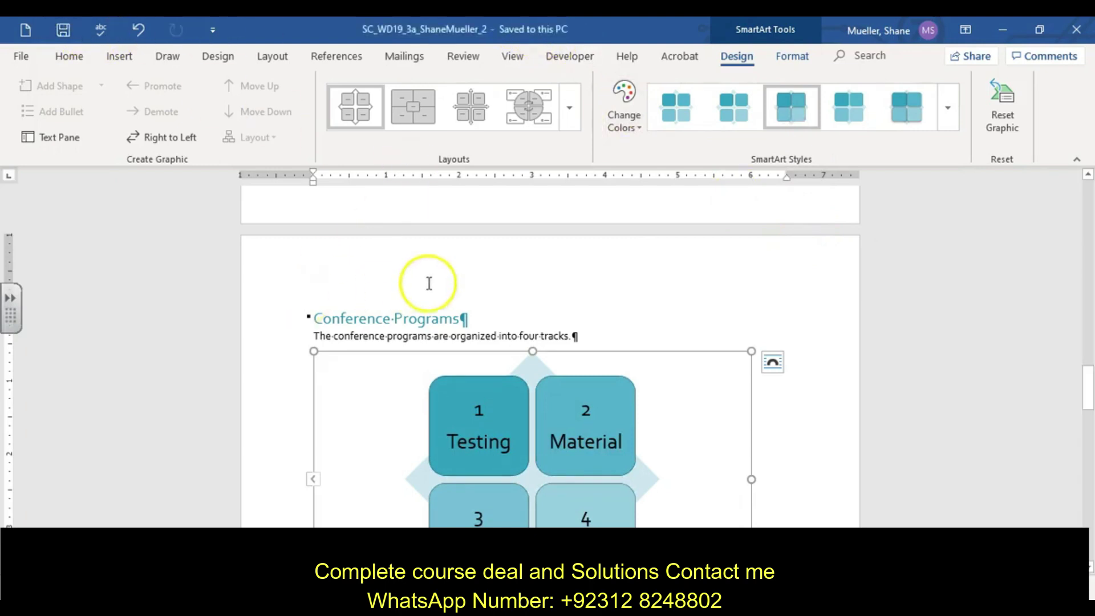
- Set a right-aligned tab stop at 6" with a dotted leader (option 2) for the "Days 1 and 2" line above the first topic table
{"action": "left_click", "coordinate": [481, 334]}
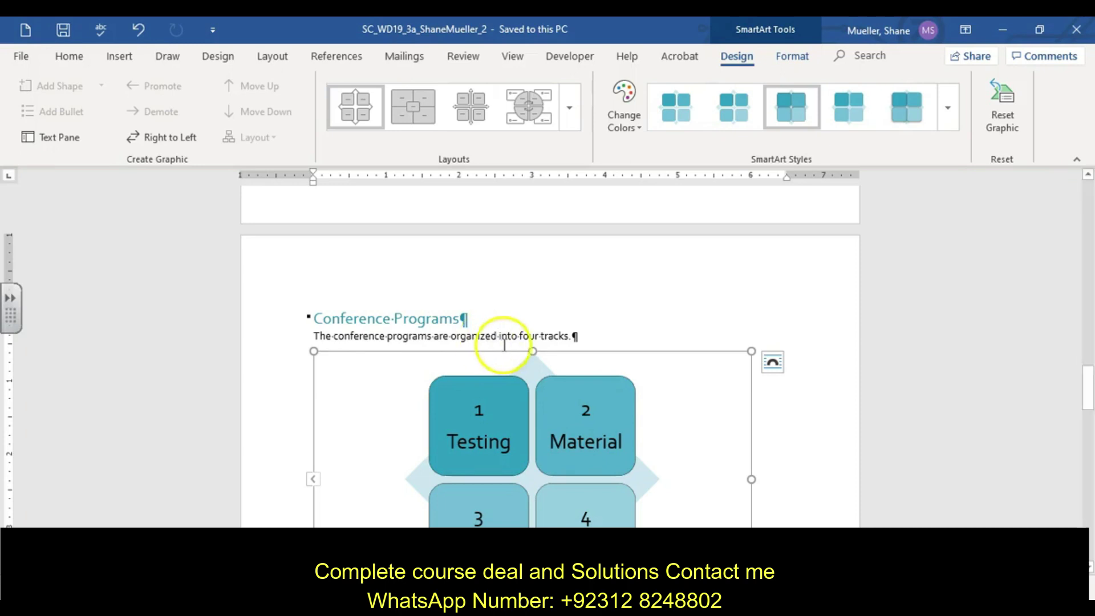
{"action": "scroll", "coordinate": [437, 371], "scroll_direction": "down", "scroll_amount": 4}
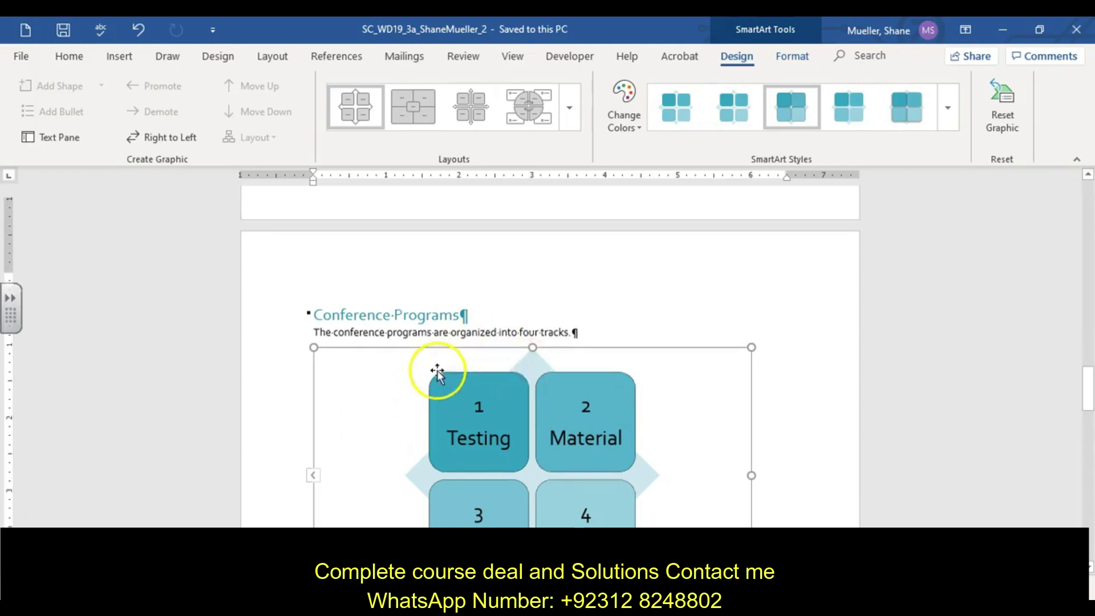
{"action": "scroll", "coordinate": [437, 371], "scroll_direction": "down", "scroll_amount": 1}
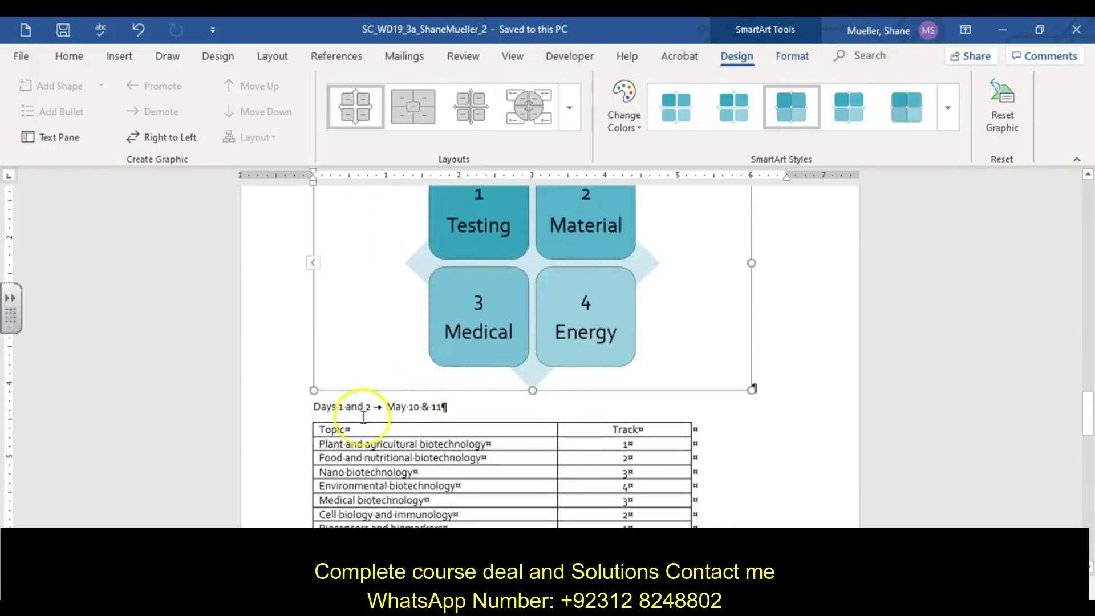
{"action": "left_click", "coordinate": [281, 417]}
{"action": "scroll", "coordinate": [656, 422], "scroll_direction": "down", "scroll_amount": 2}
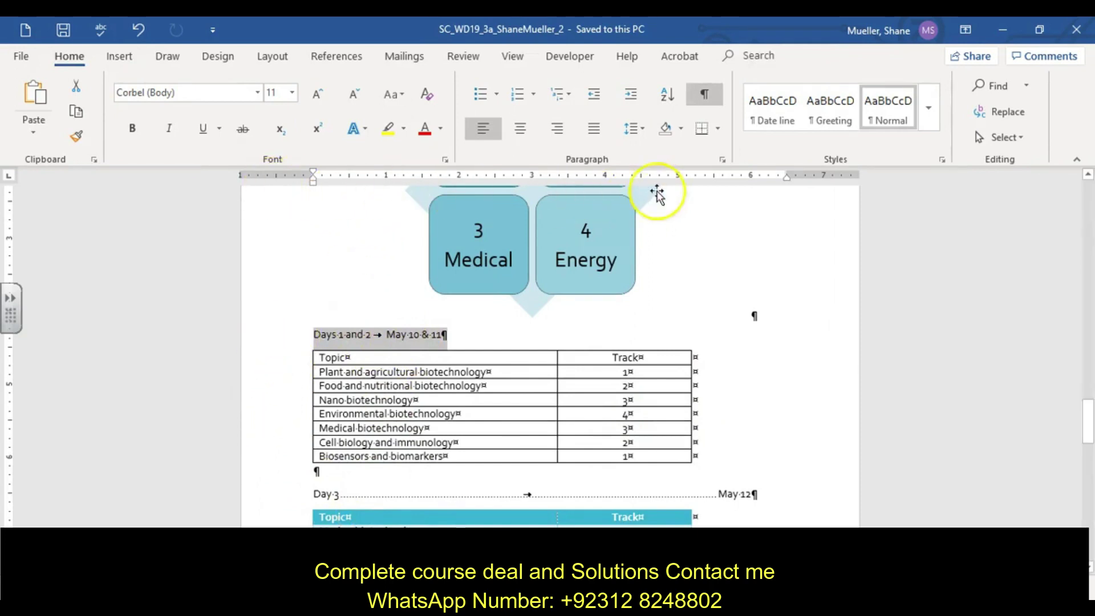
{"action": "left_click", "coordinate": [720, 161]}
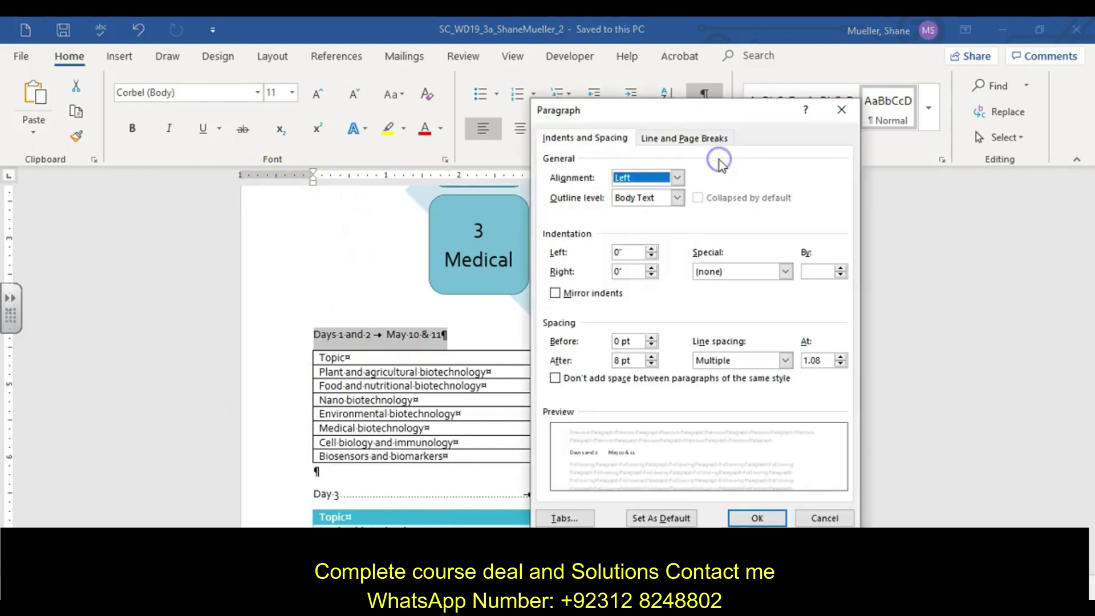
{"action": "left_click", "coordinate": [570, 520]}
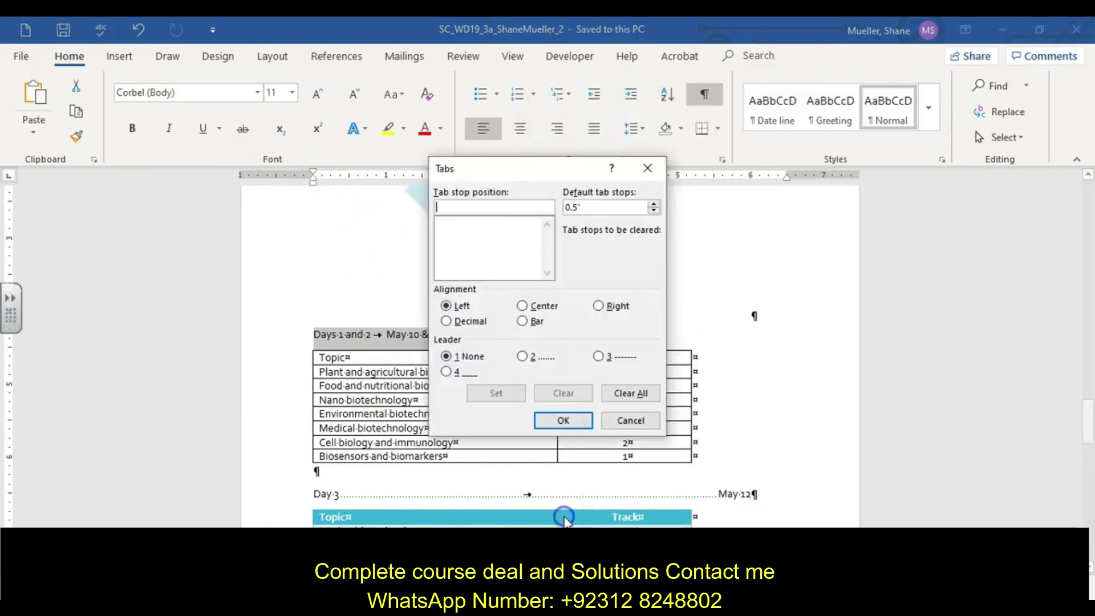
{"action": "left_click", "coordinate": [465, 204]}
{"action": "type", "text": "6"}
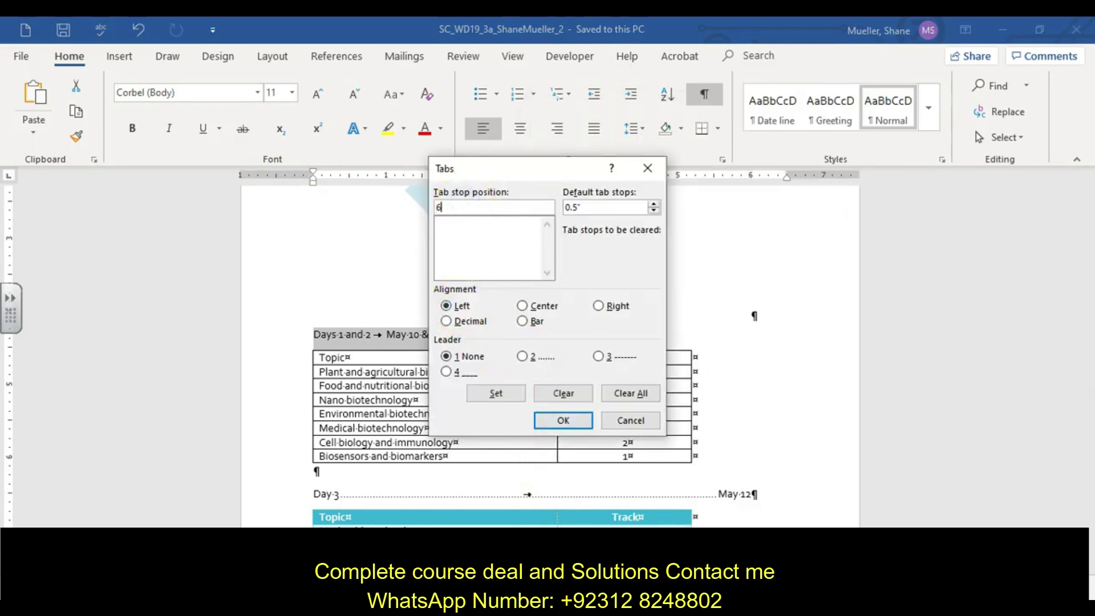
{"action": "left_click", "coordinate": [599, 306]}
{"action": "left_click", "coordinate": [522, 356]}
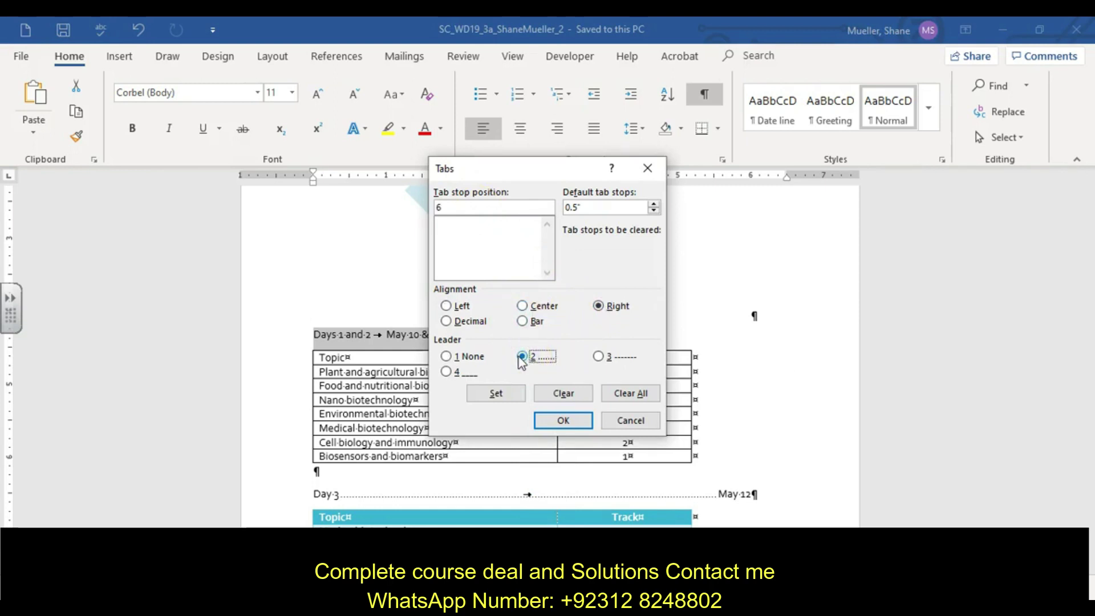
{"action": "left_click", "coordinate": [498, 393]}
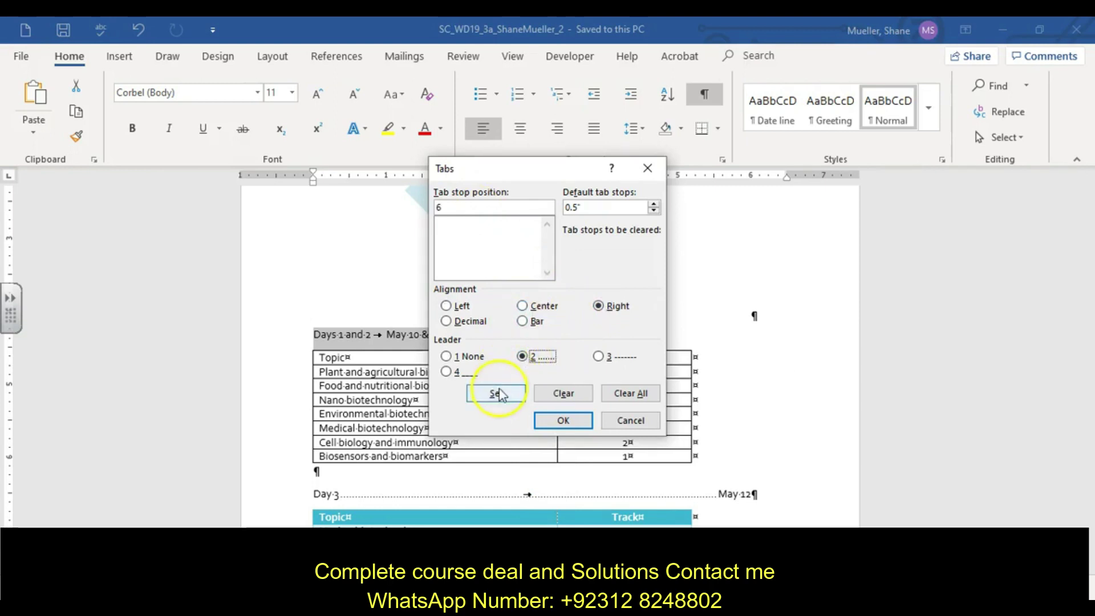
{"action": "left_click", "coordinate": [564, 422]}
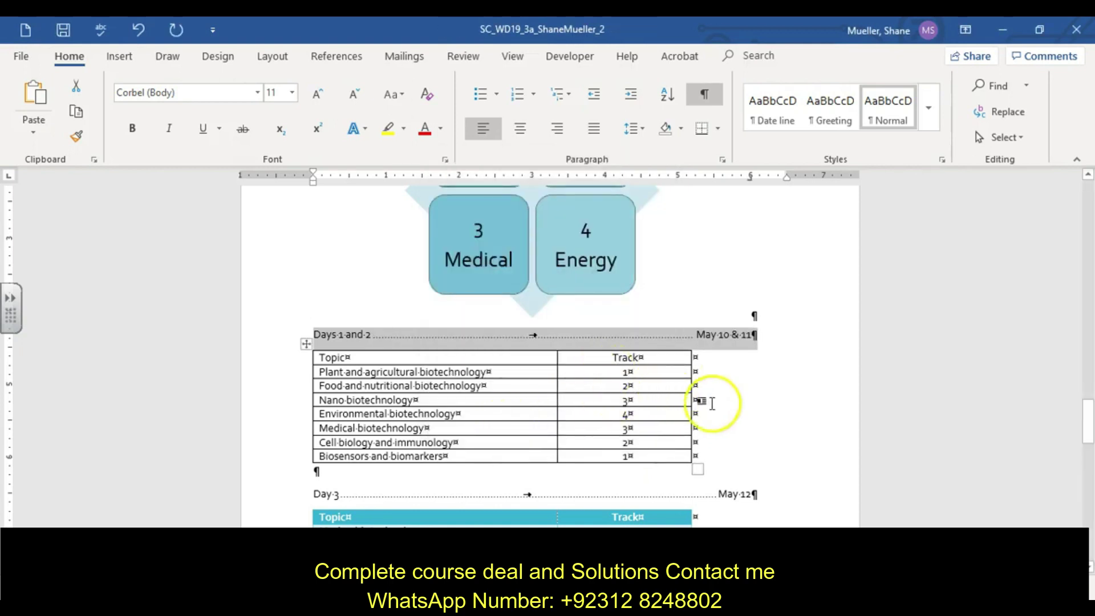
- Add a row at the end of the Days 1 and 2 table with topic "Energy research" and track 4
{"action": "left_click", "coordinate": [732, 495]}
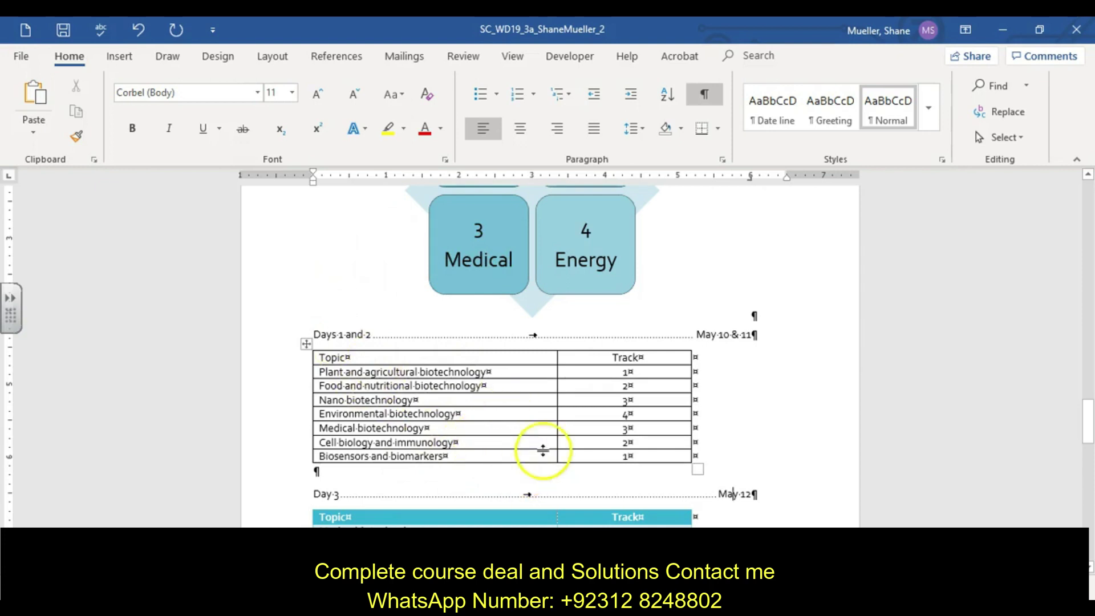
{"action": "scroll", "coordinate": [543, 447], "scroll_direction": "down", "scroll_amount": 2}
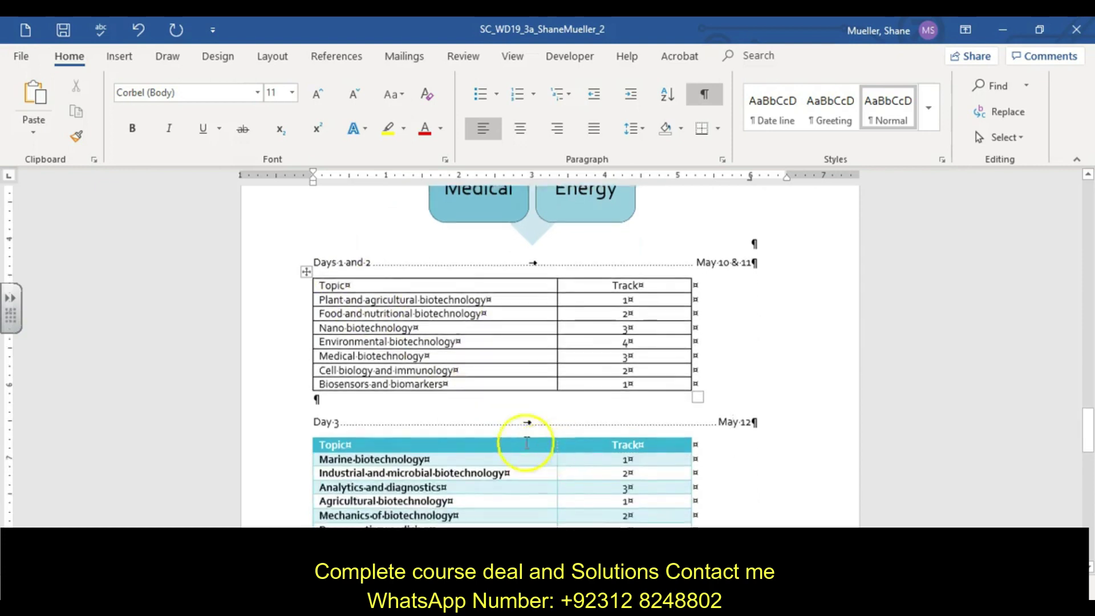
{"action": "left_click", "coordinate": [469, 385]}
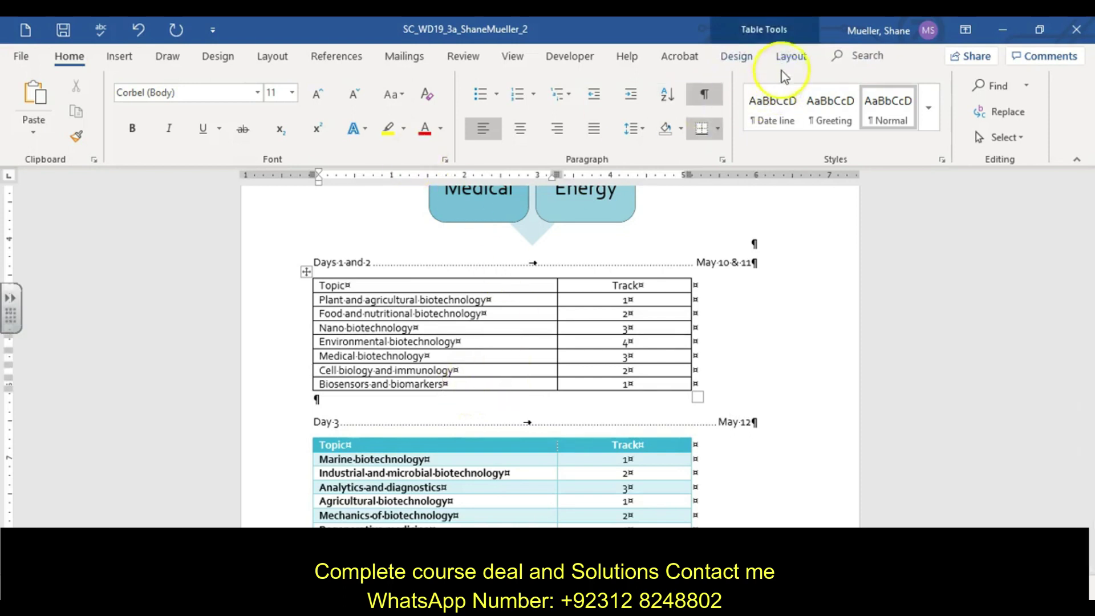
{"action": "left_click", "coordinate": [798, 57]}
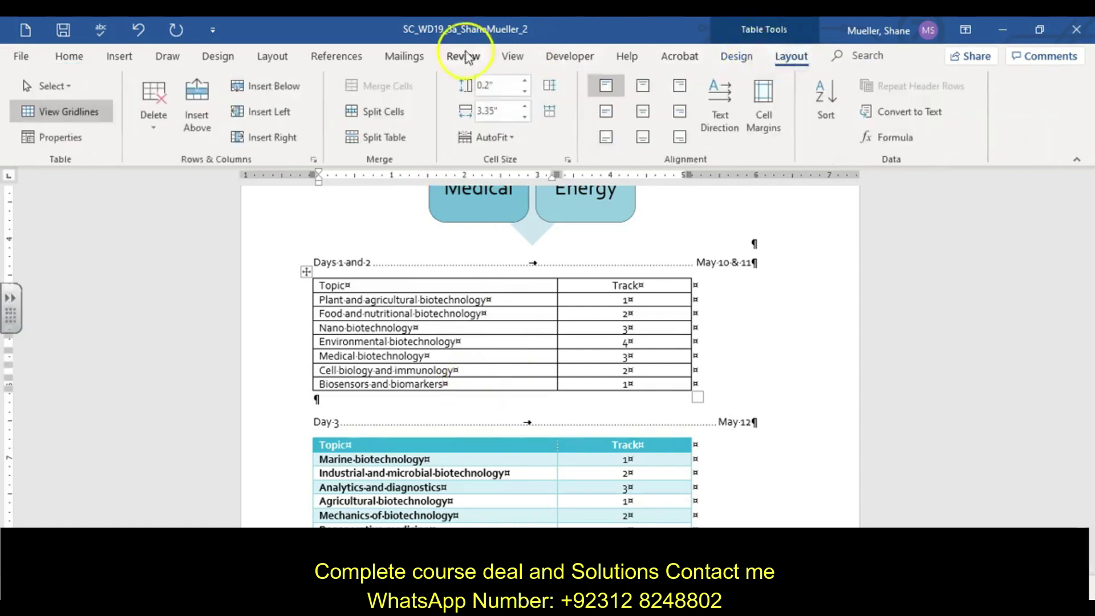
{"action": "left_click", "coordinate": [284, 87]}
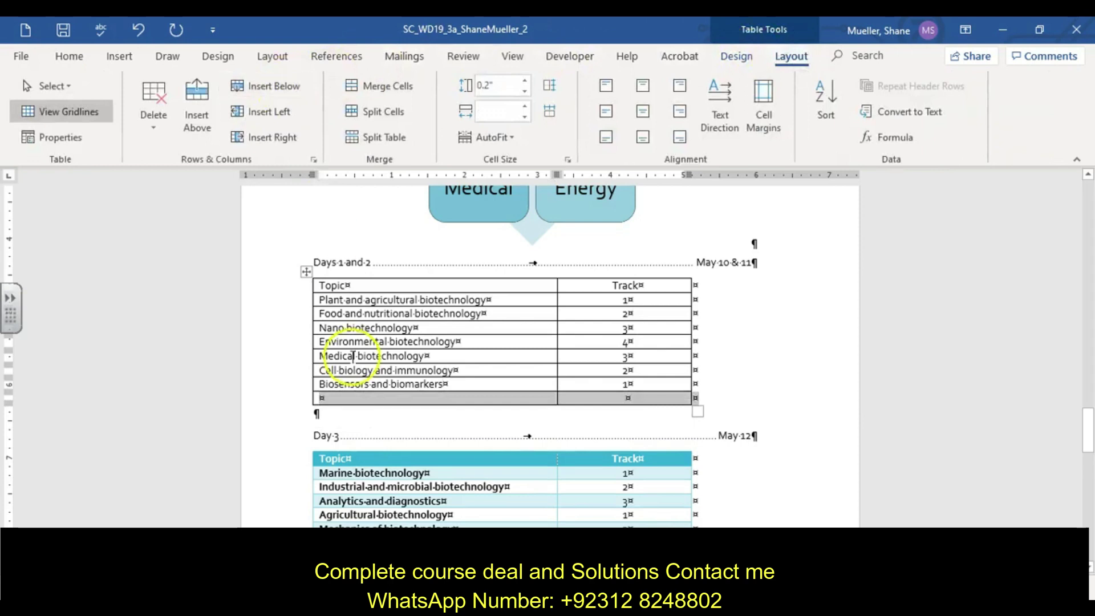
{"action": "left_click", "coordinate": [374, 396]}
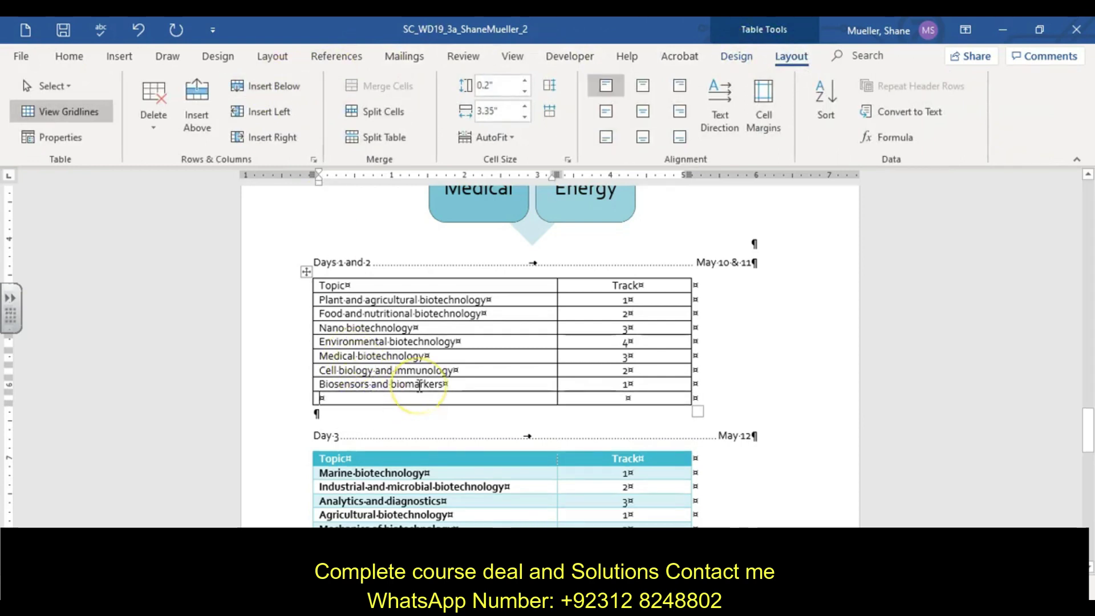
{"action": "type", "text": "Energy resea"}
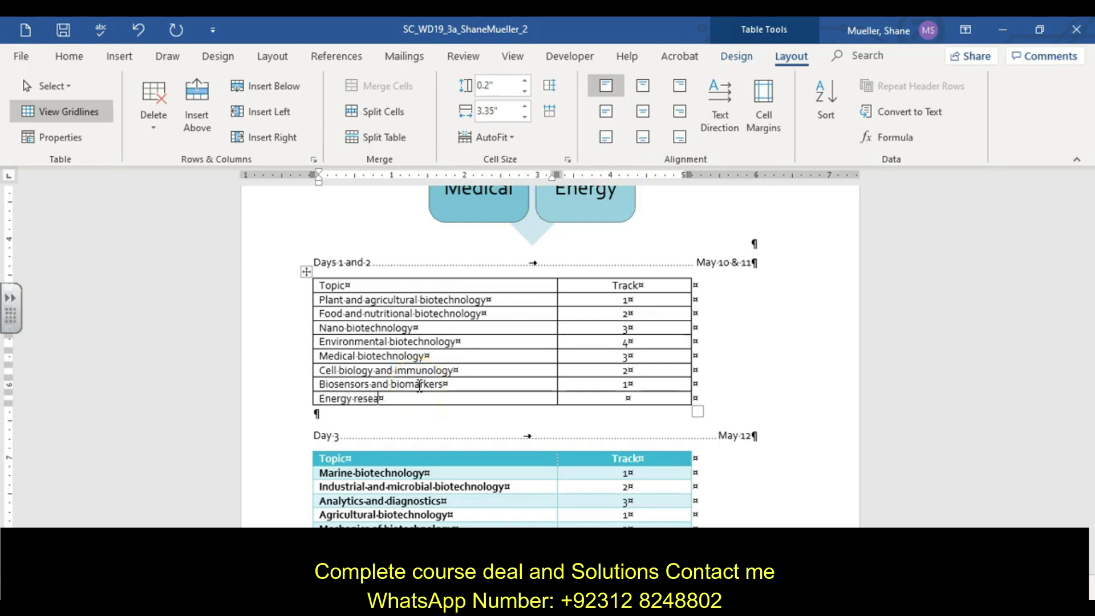
{"action": "type", "text": "rch"}
{"action": "key", "text": "Tab"}
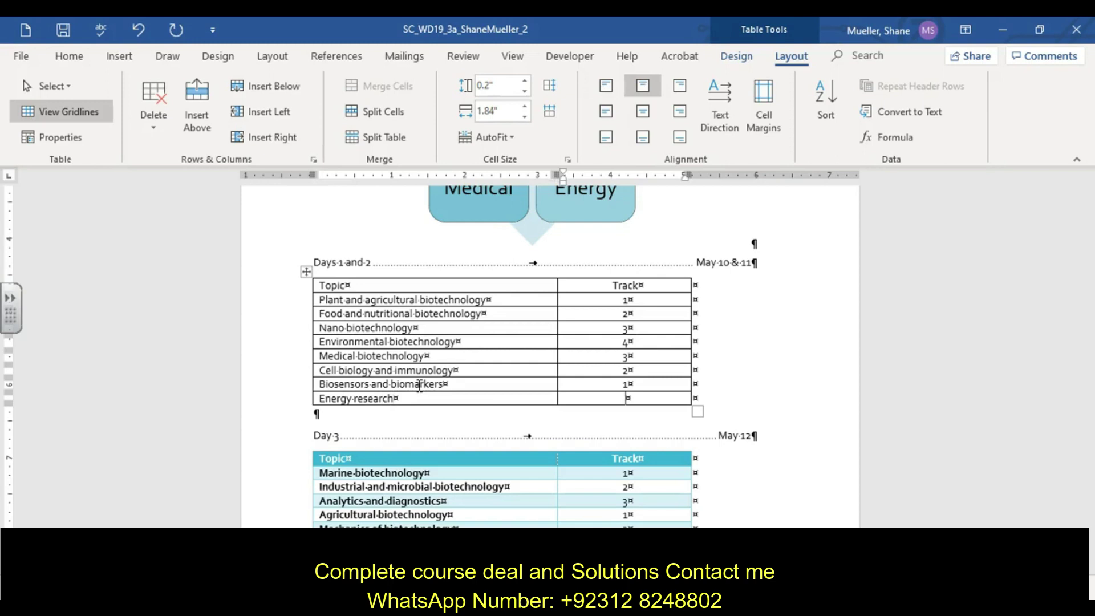
{"action": "type", "text": "4"}
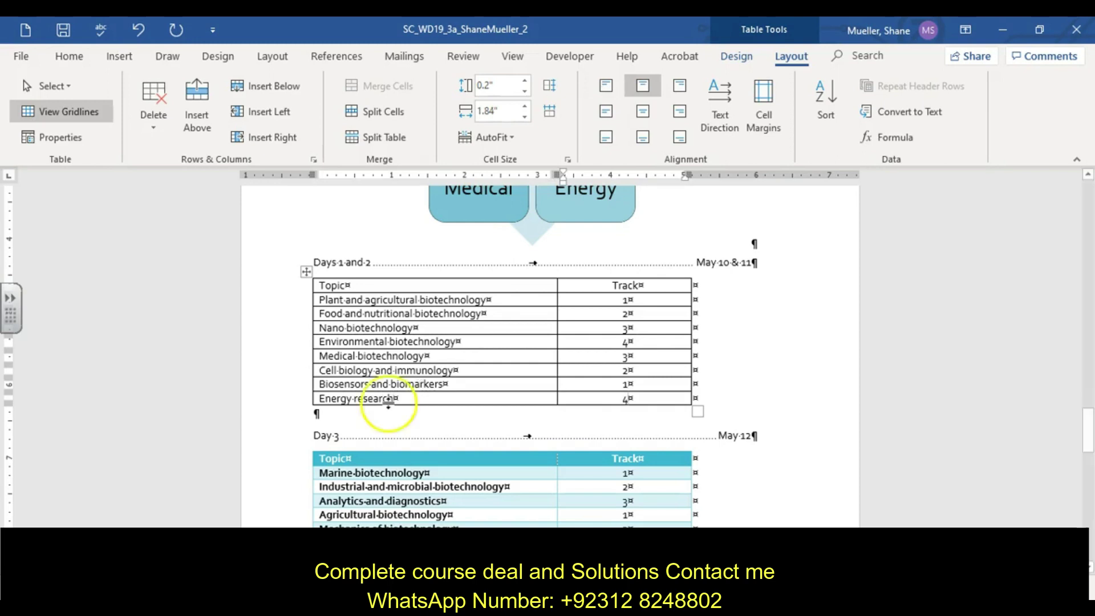
{"action": "left_click", "coordinate": [345, 413]}
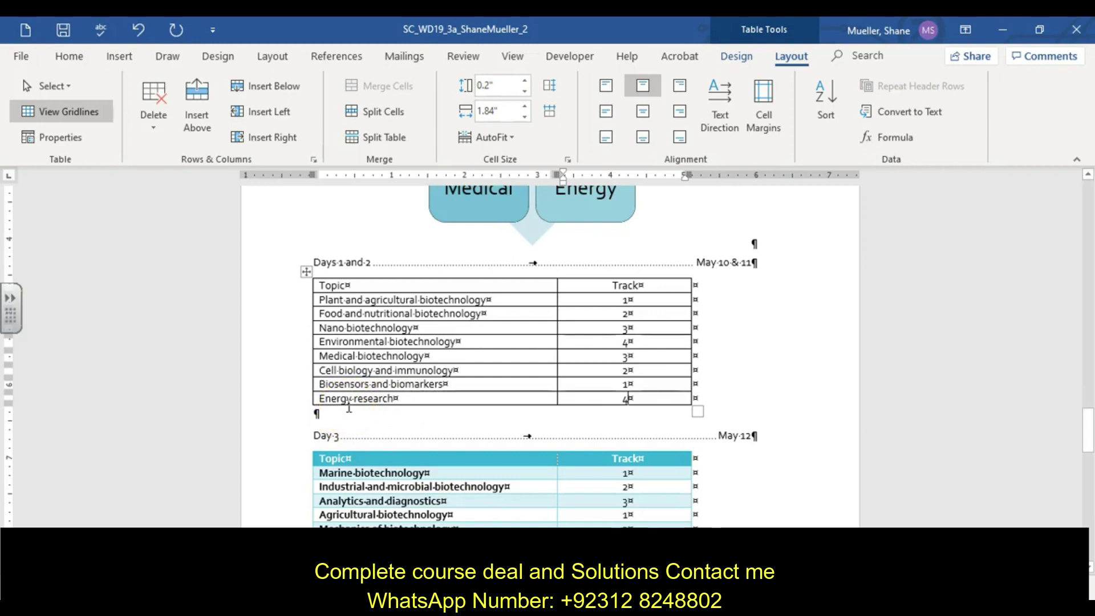
- Apply the blue Accent 1 table style from the fourth row of Grid Tables to the Days 1 and 2 table
{"action": "left_click", "coordinate": [373, 283]}
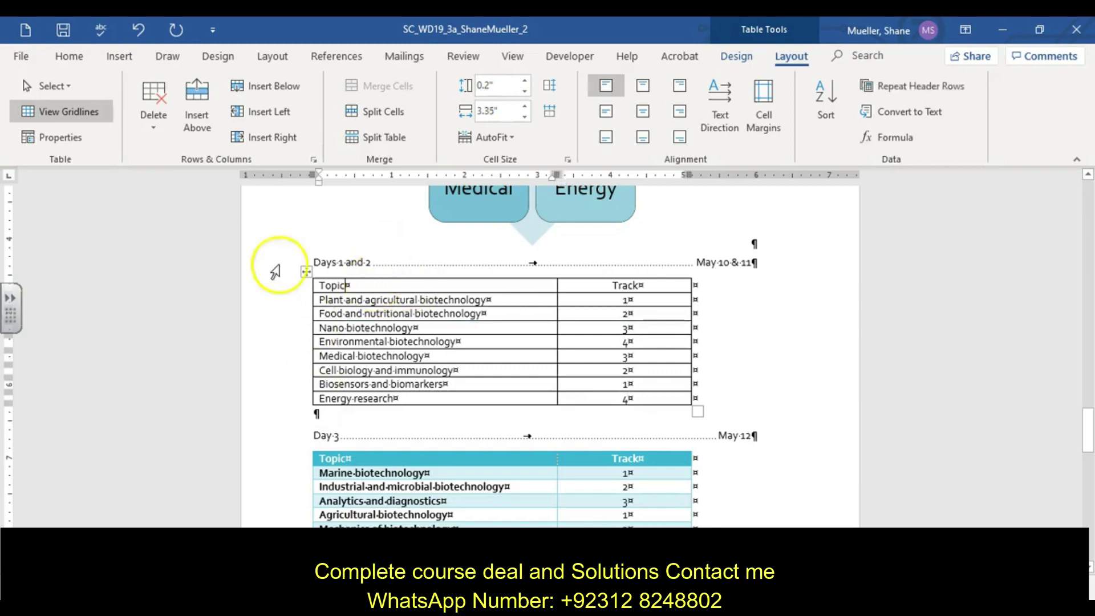
{"action": "left_click", "coordinate": [737, 56]}
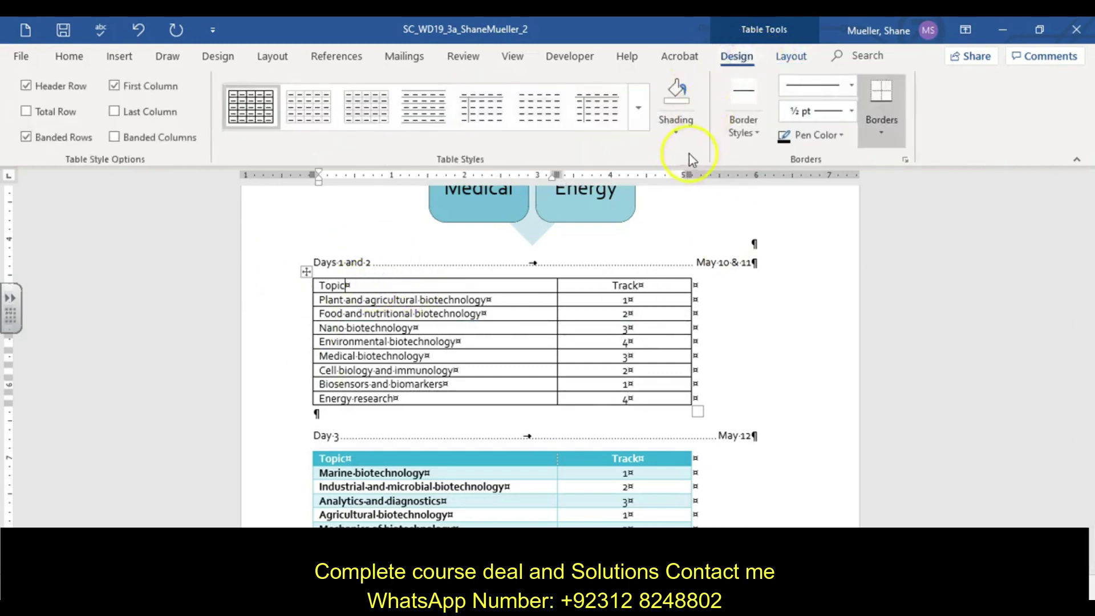
{"action": "left_click", "coordinate": [638, 108]}
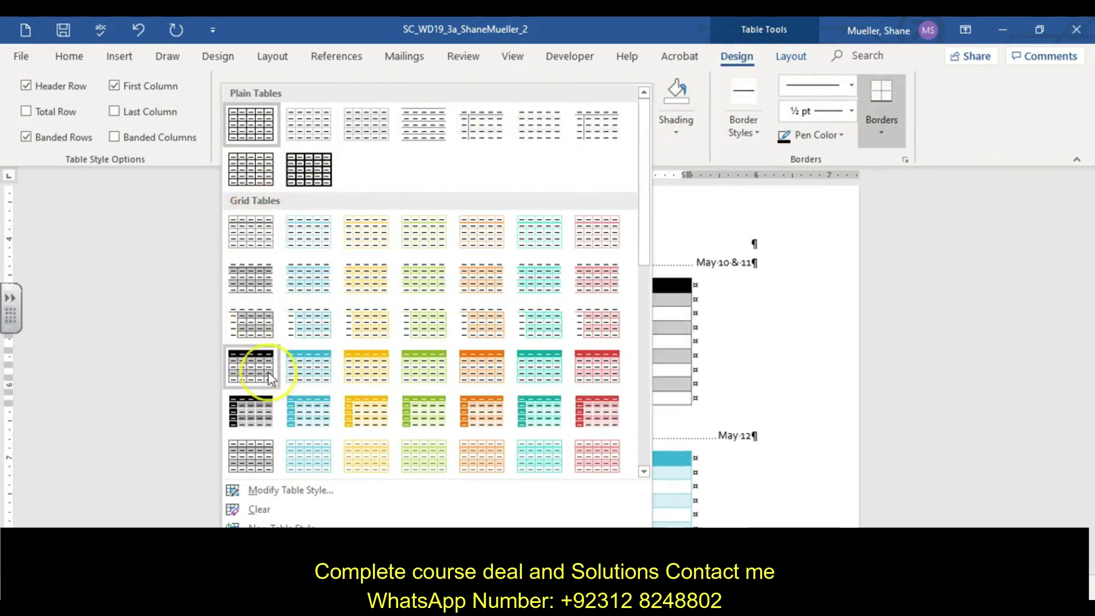
{"action": "left_click", "coordinate": [308, 376]}
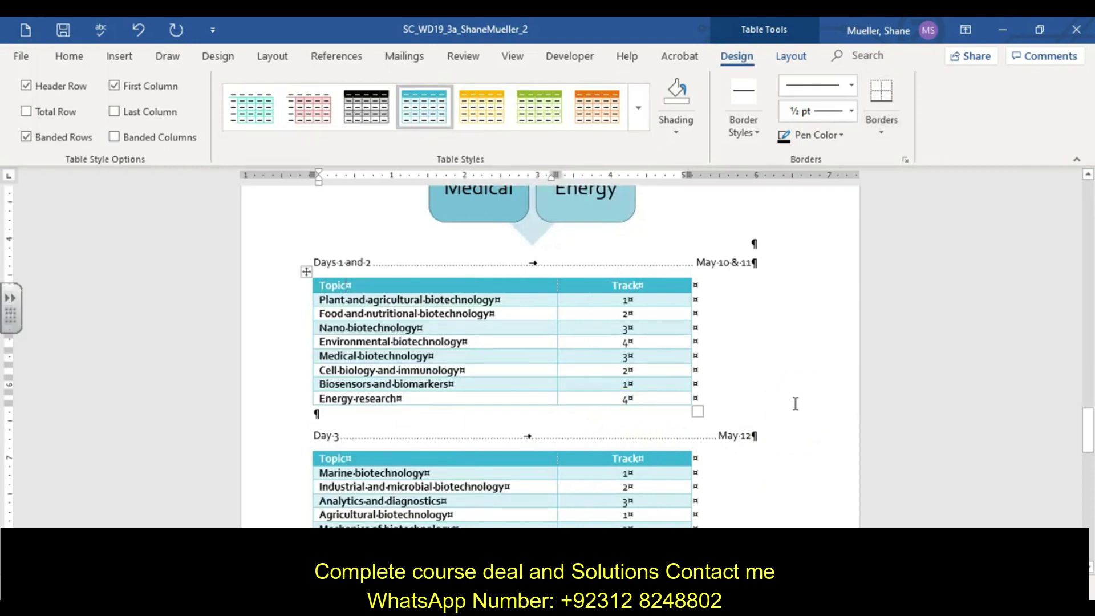
- Open the Borders and Shading settings for the "Dallas City Attractions" heading paragraph and add a top border
{"action": "left_click", "coordinate": [665, 447]}
{"action": "scroll", "coordinate": [668, 424], "scroll_direction": "down", "scroll_amount": 3}
{"action": "scroll", "coordinate": [668, 425], "scroll_direction": "down", "scroll_amount": 3}
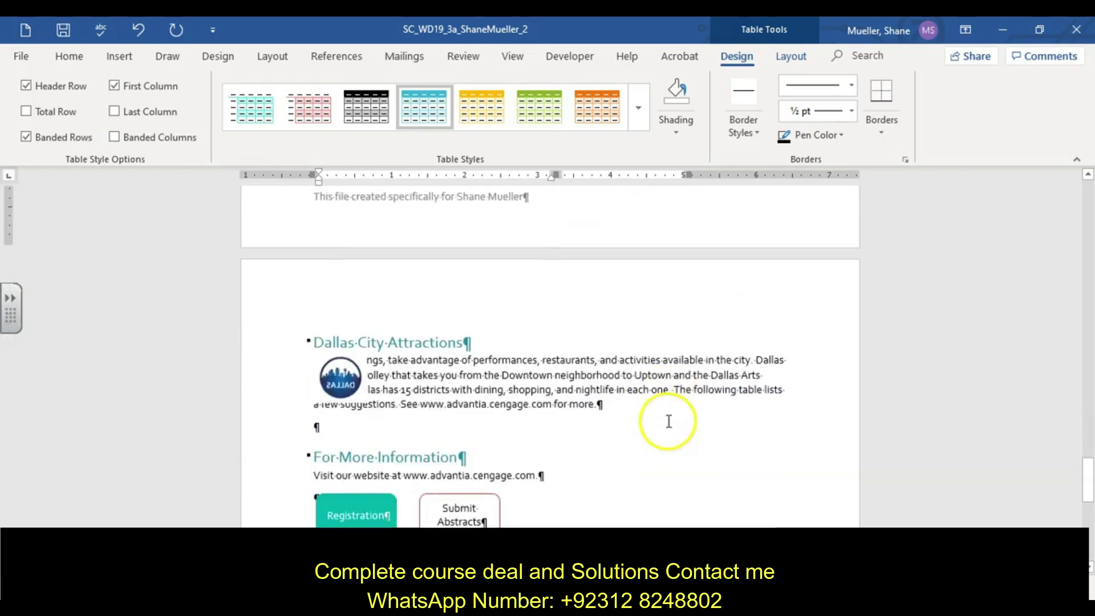
{"action": "left_click", "coordinate": [649, 445]}
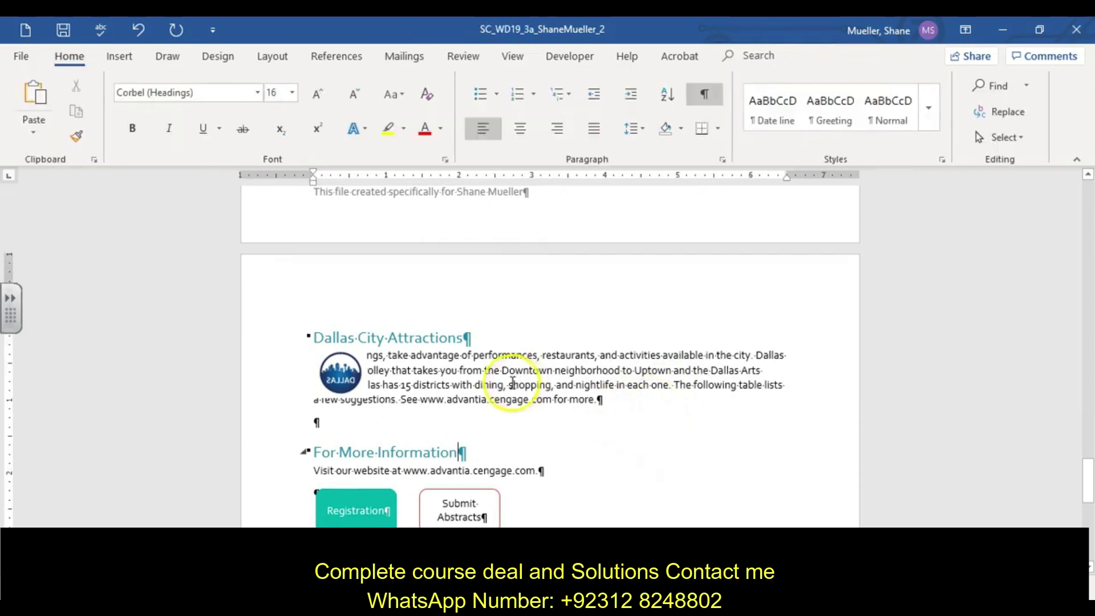
{"action": "left_click", "coordinate": [405, 338]}
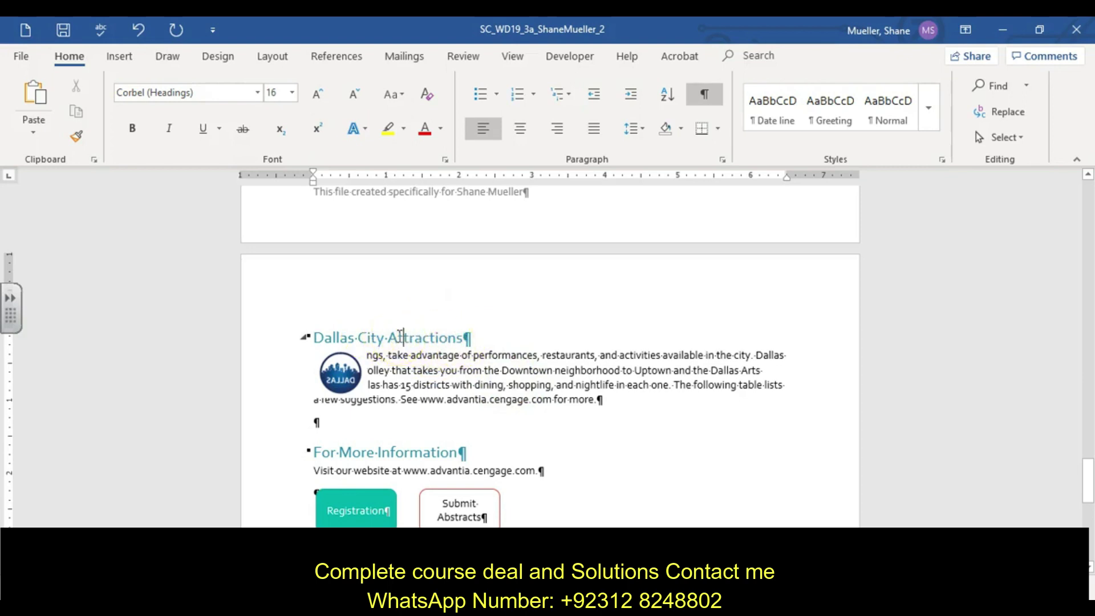
{"action": "left_click", "coordinate": [358, 337]}
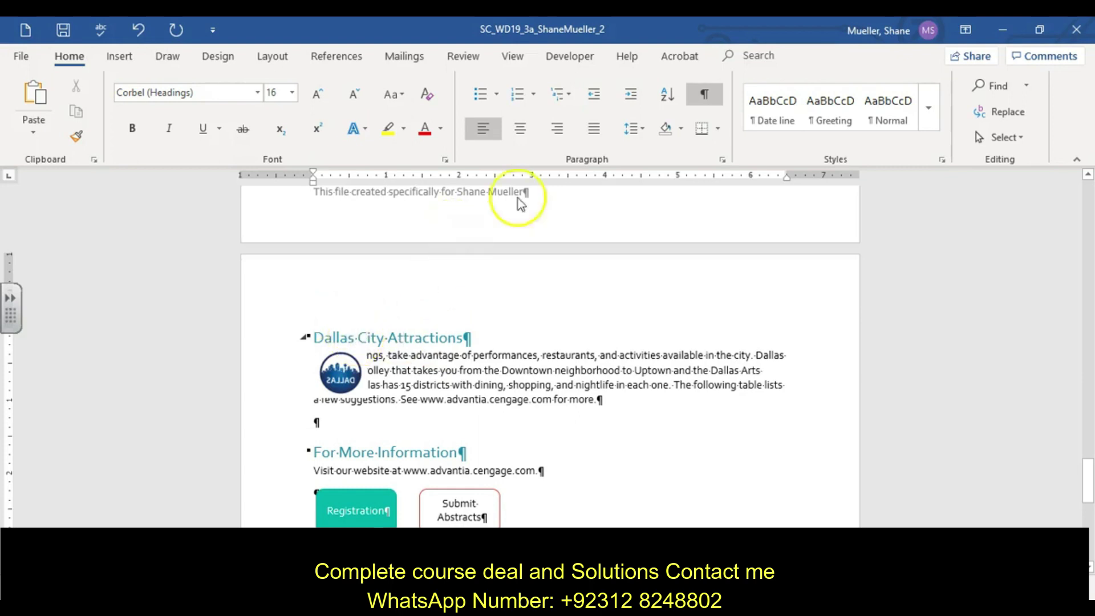
{"action": "left_click", "coordinate": [719, 129]}
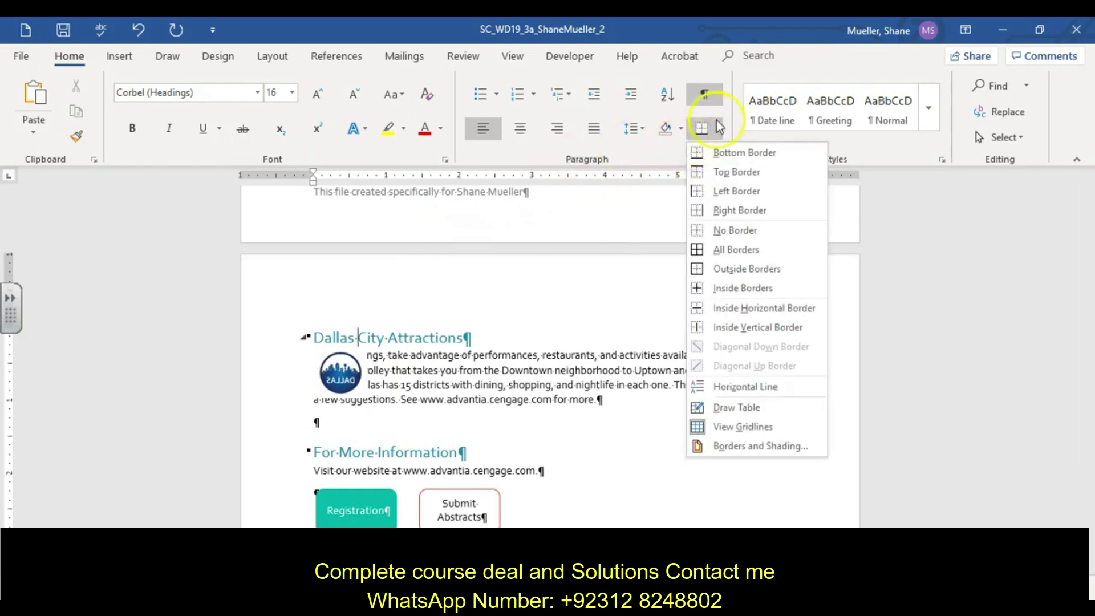
{"action": "left_click", "coordinate": [804, 450]}
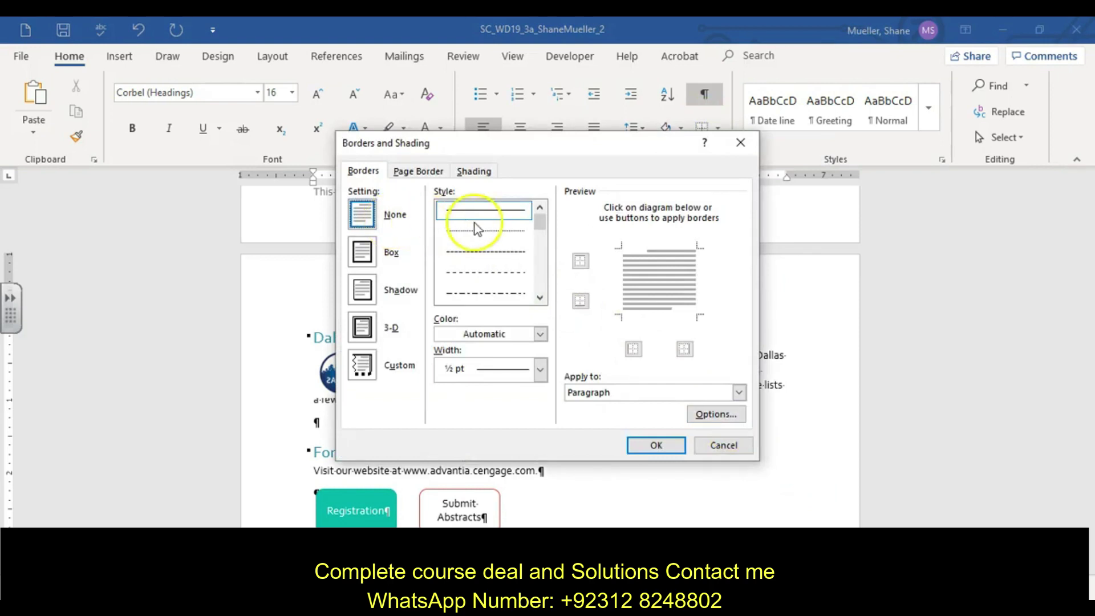
{"action": "left_click", "coordinate": [641, 244]}
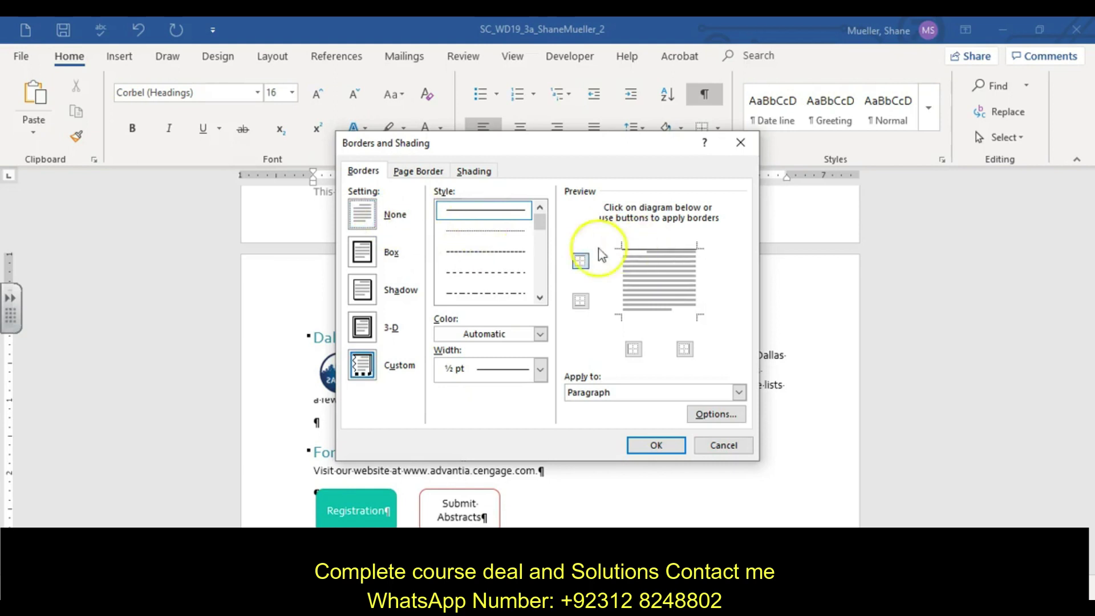
- Format the top border of the "Dallas City Attractions" heading as a 1 ½ pt dashed line in the darker blue Accent 1 color
{"action": "left_click", "coordinate": [503, 257]}
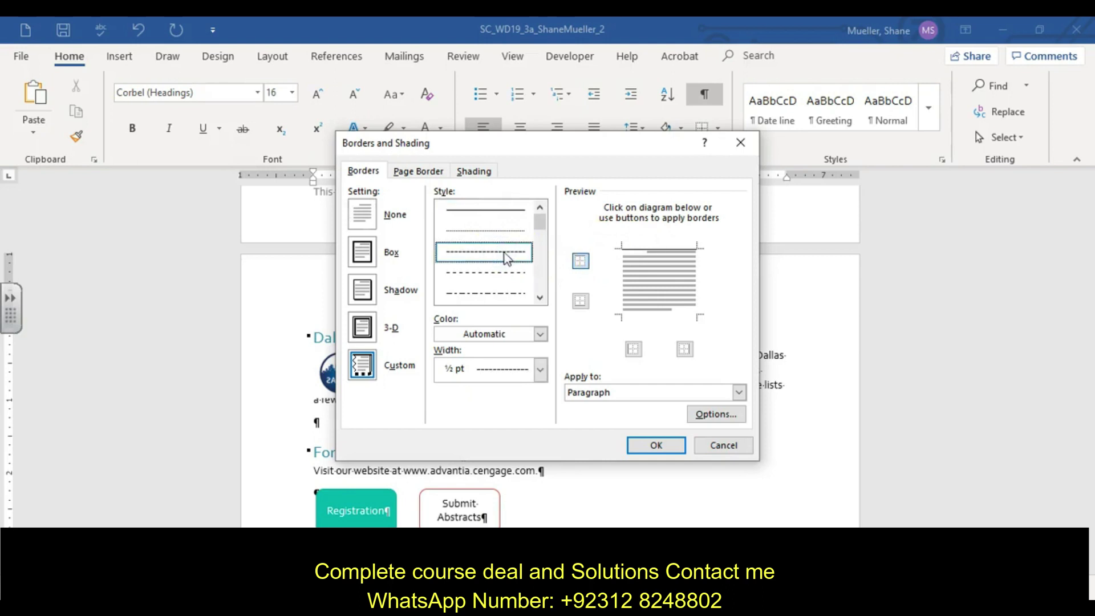
{"action": "left_click", "coordinate": [540, 334]}
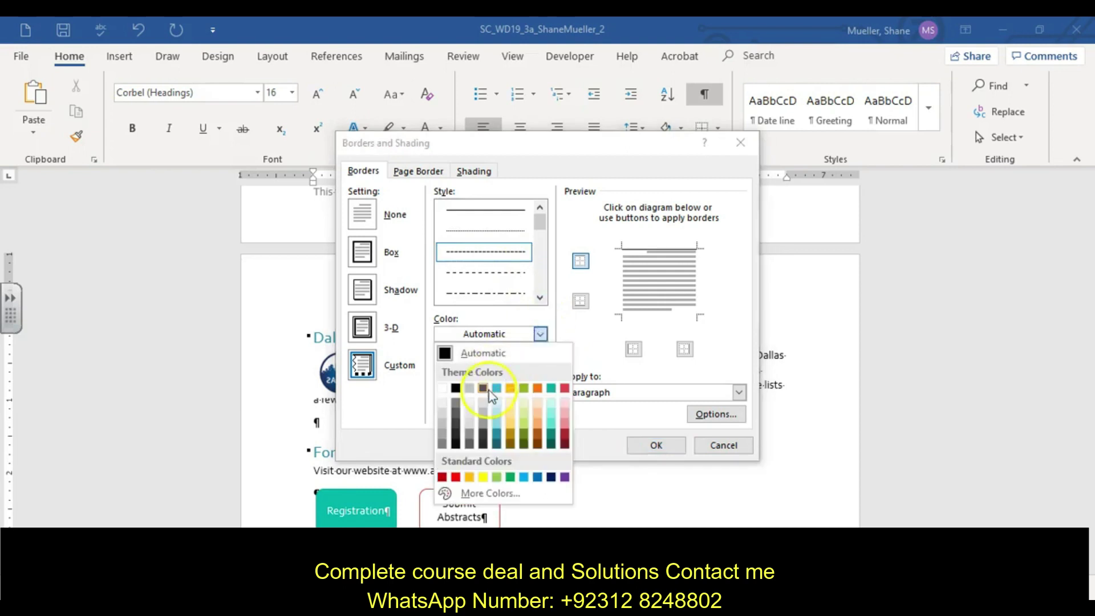
{"action": "left_click", "coordinate": [496, 440]}
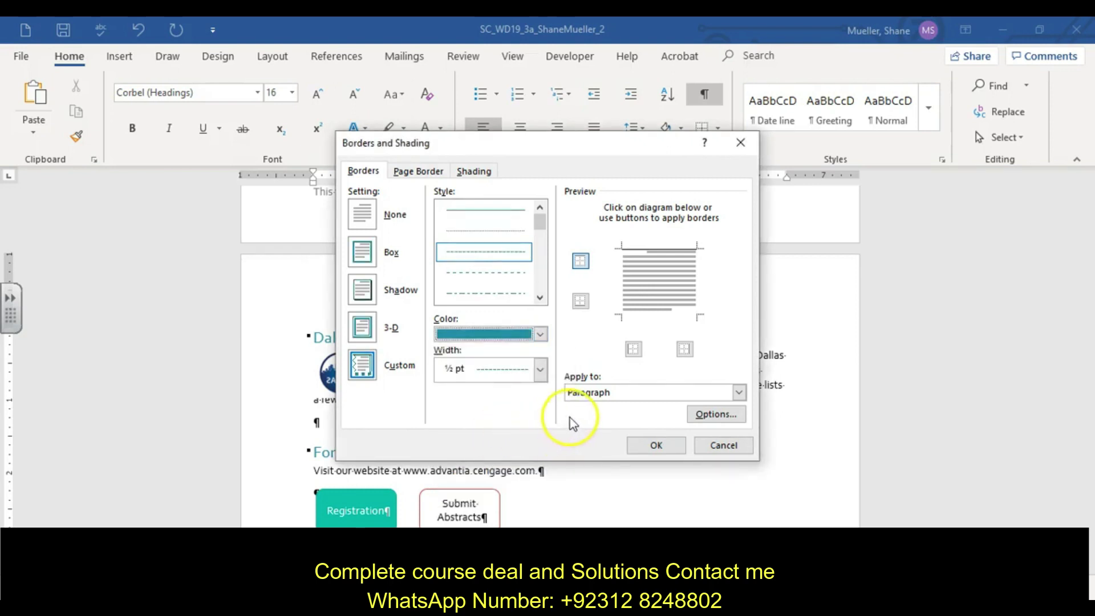
{"action": "left_click", "coordinate": [539, 369]}
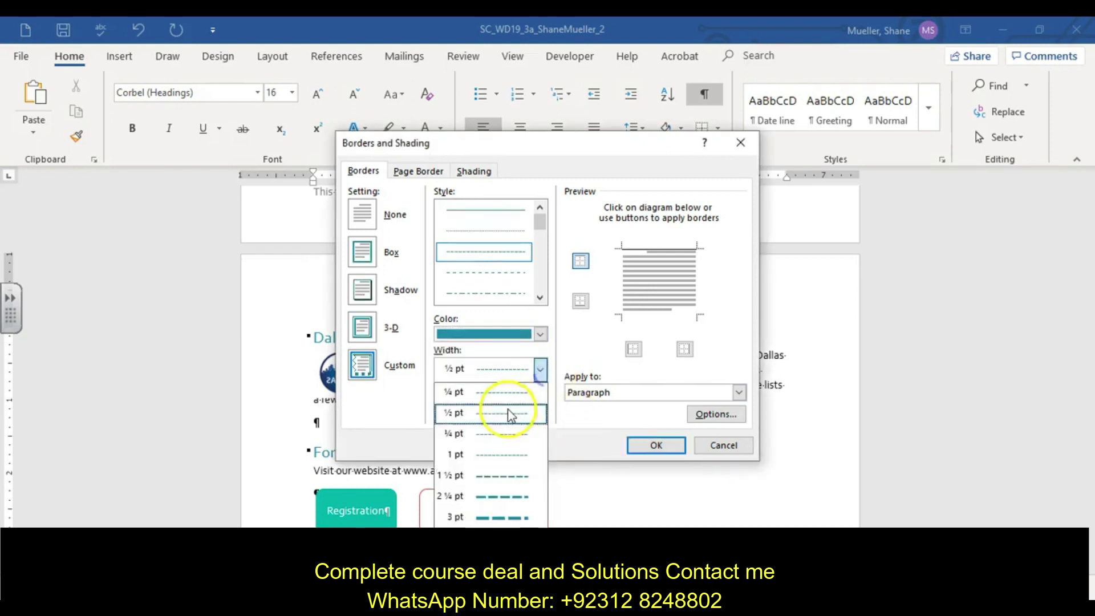
{"action": "left_click", "coordinate": [491, 477]}
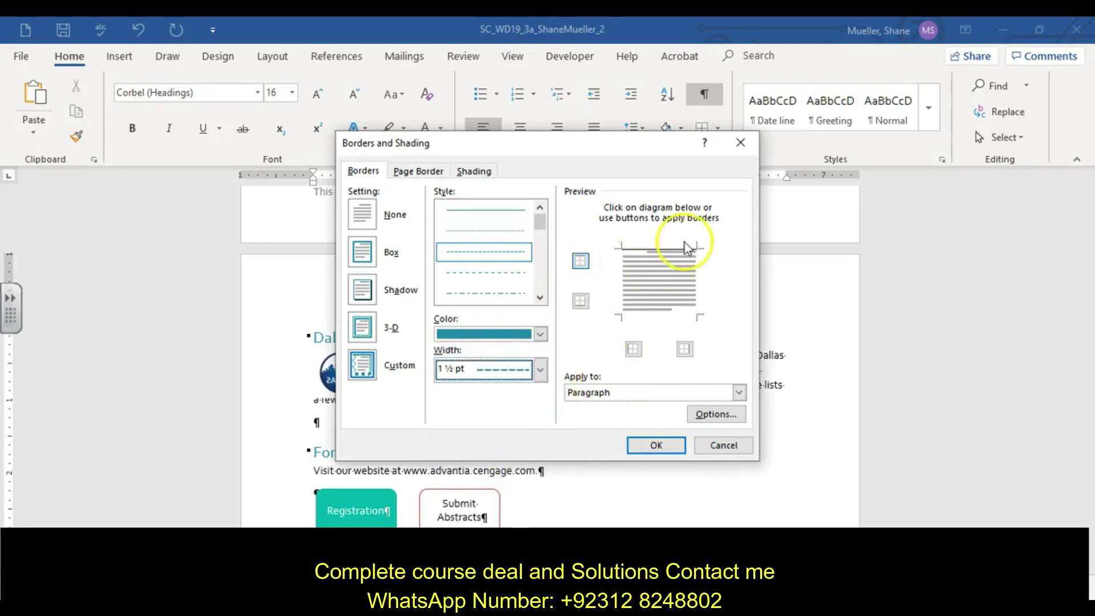
{"action": "left_click", "coordinate": [656, 246]}
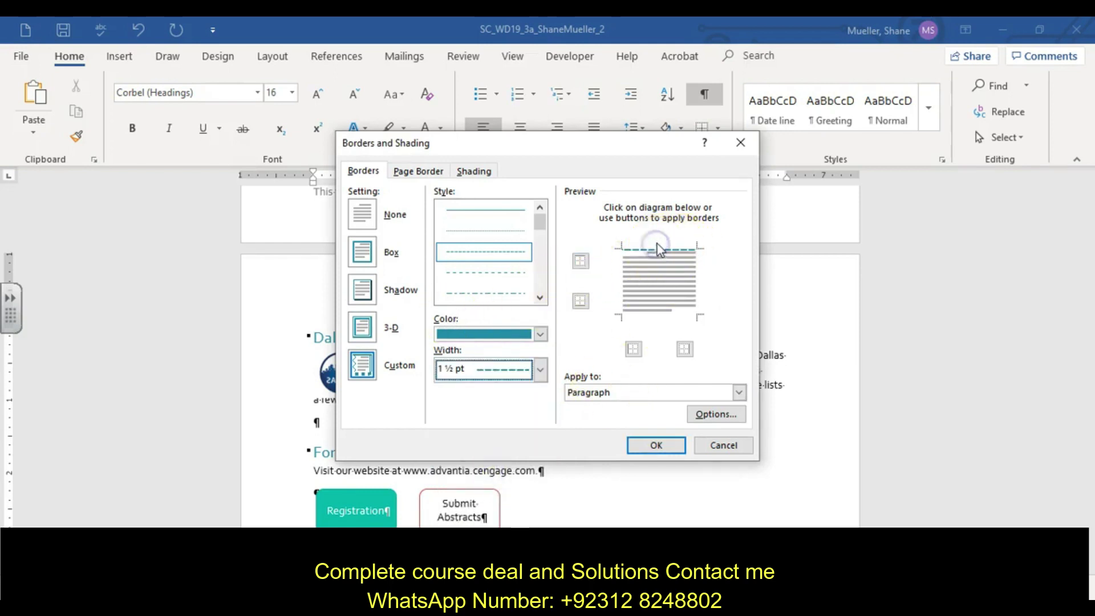
{"action": "left_click", "coordinate": [656, 446]}
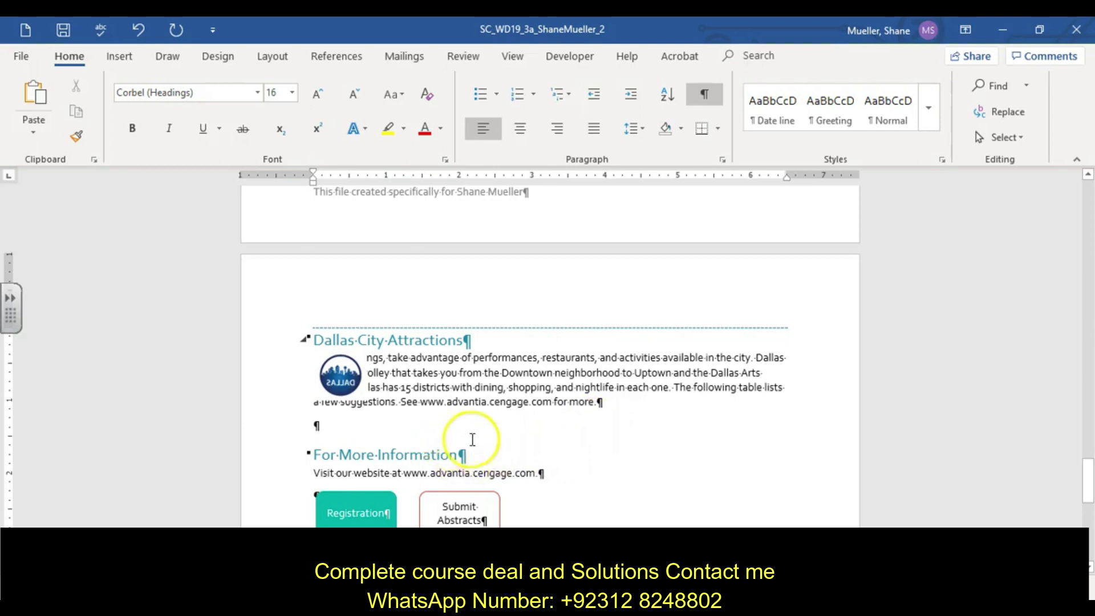
- Flip the Dallas picture horizontally and set its text wrapping to Tight
{"action": "left_click", "coordinate": [353, 375]}
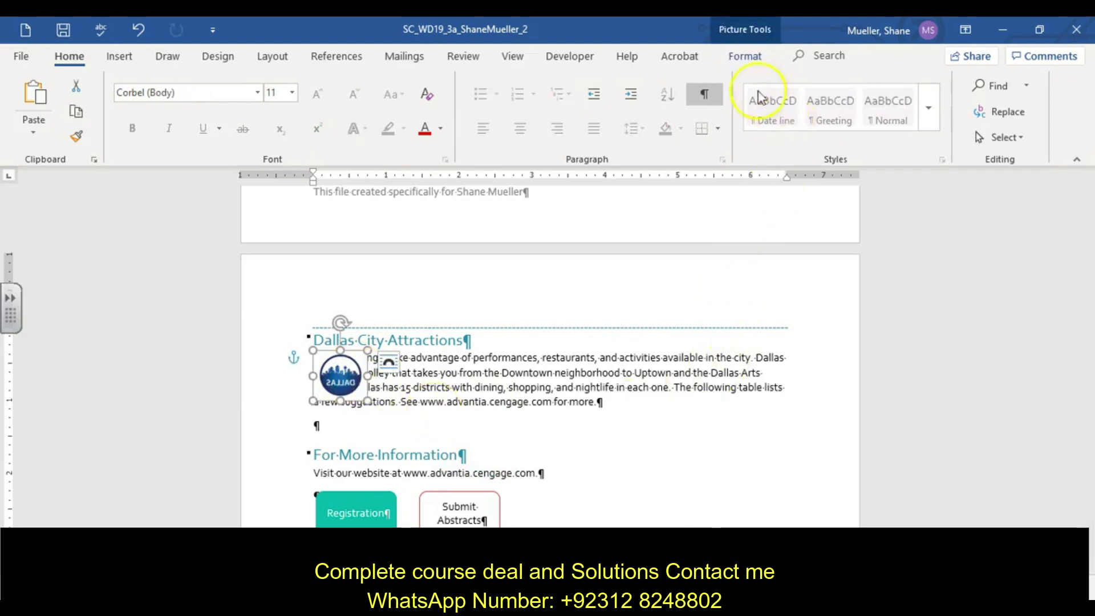
{"action": "left_click", "coordinate": [745, 55]}
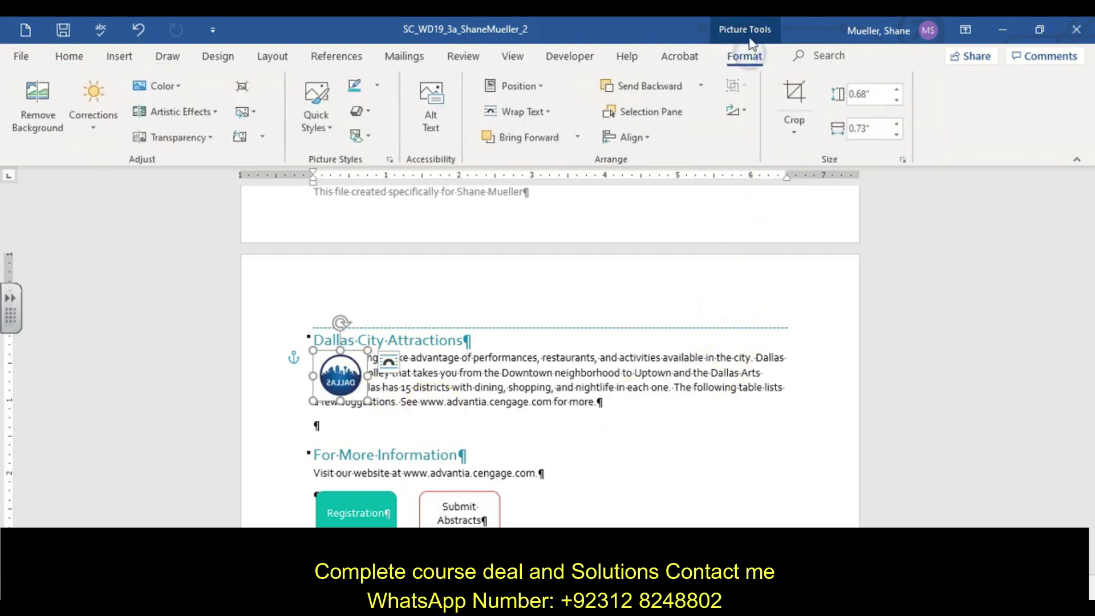
{"action": "left_click", "coordinate": [744, 114]}
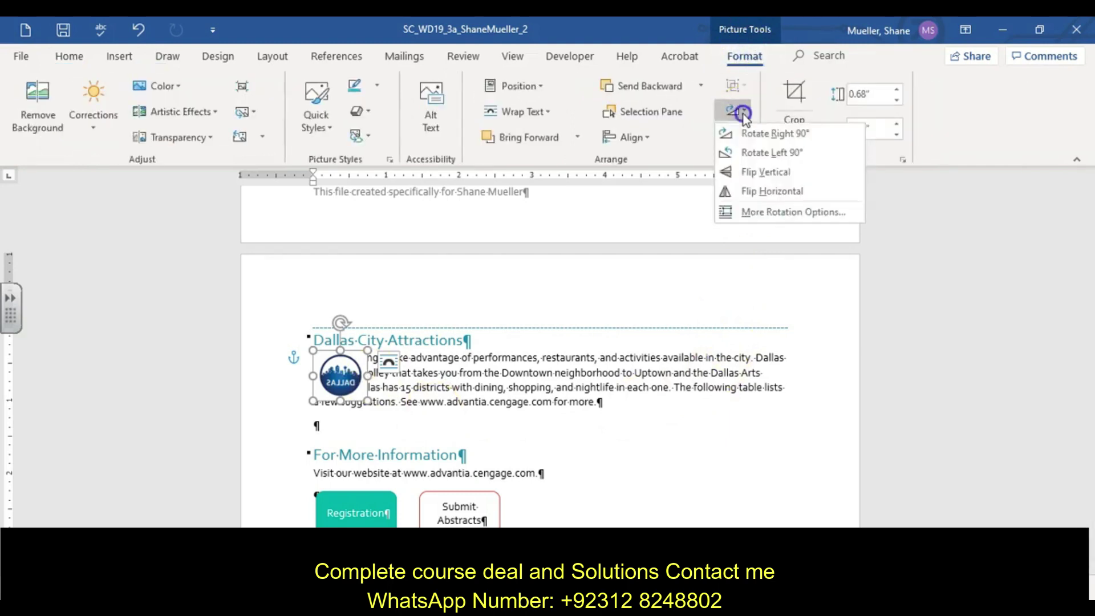
{"action": "left_click", "coordinate": [790, 194]}
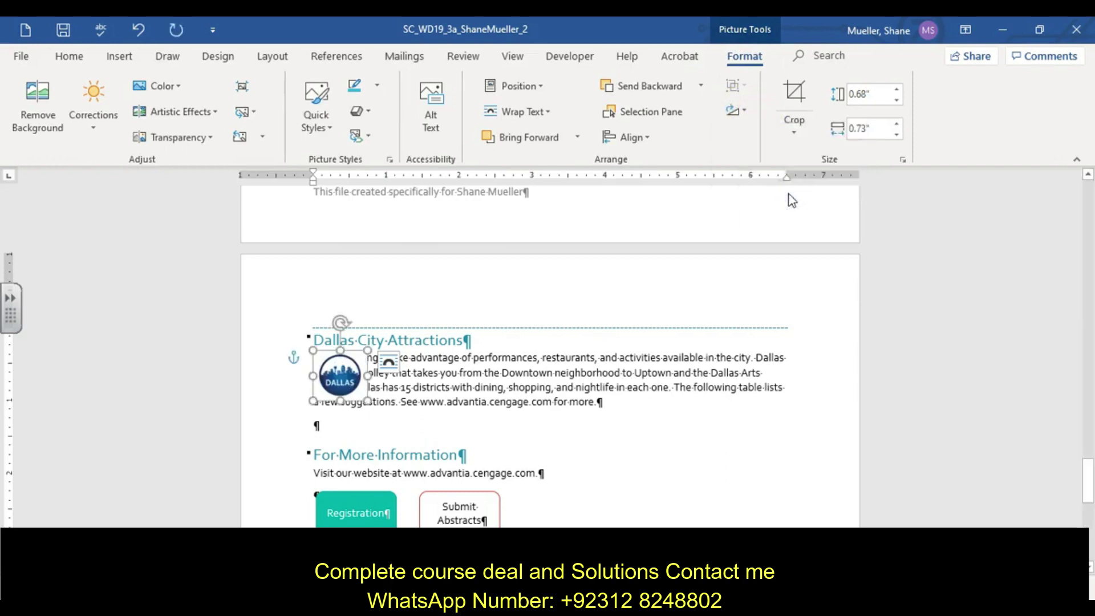
{"action": "left_click", "coordinate": [550, 110]}
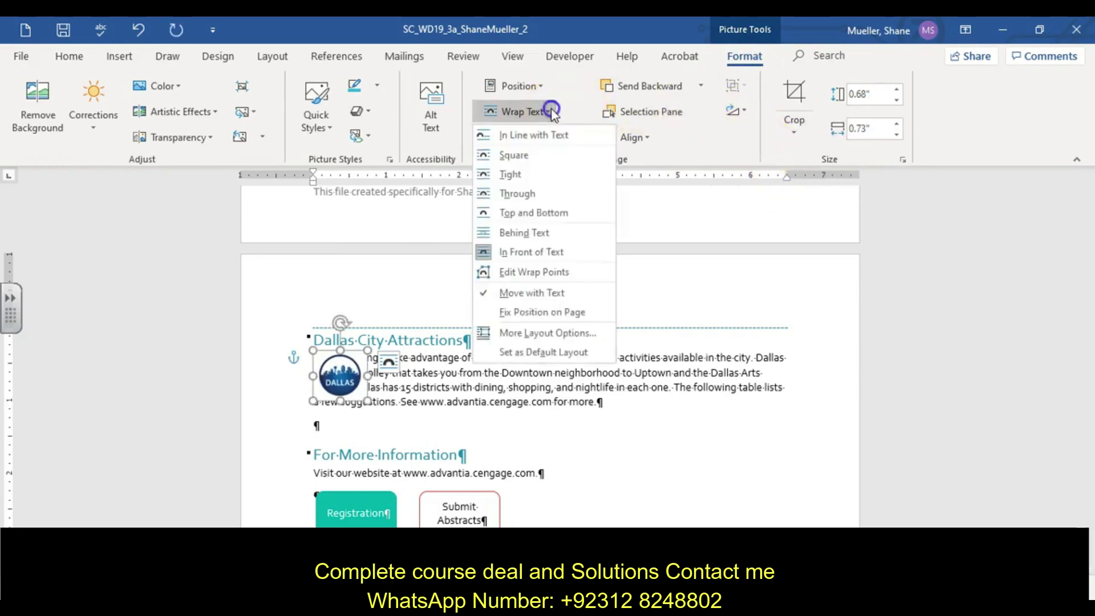
{"action": "left_click", "coordinate": [536, 179]}
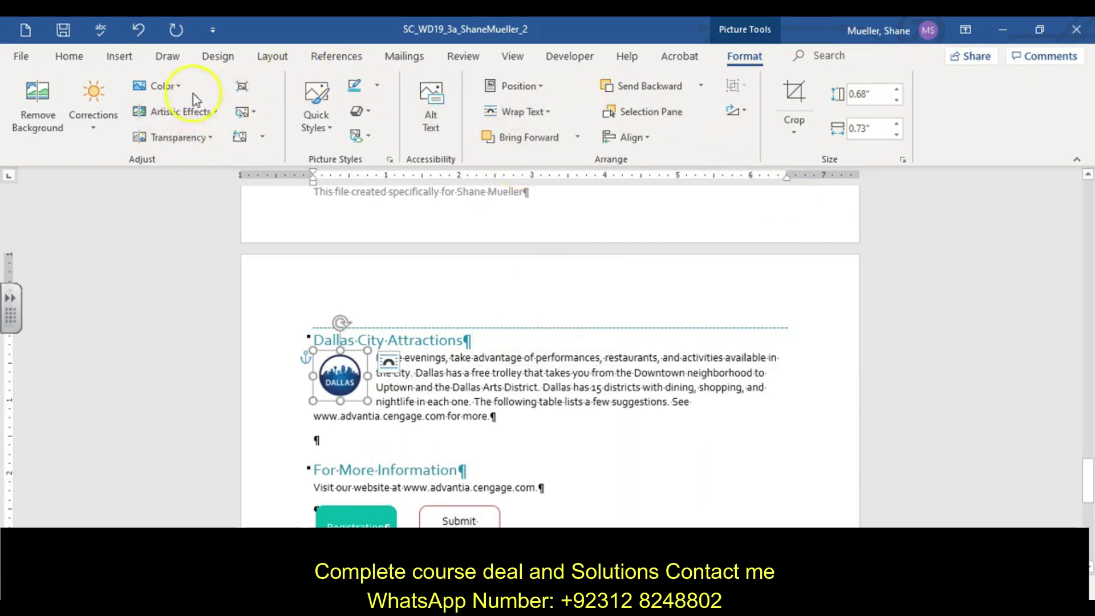
- Recolor the Dallas picture with the light blue Accent 1 variation from the last Recolor row and save the document
{"action": "left_click", "coordinate": [173, 87]}
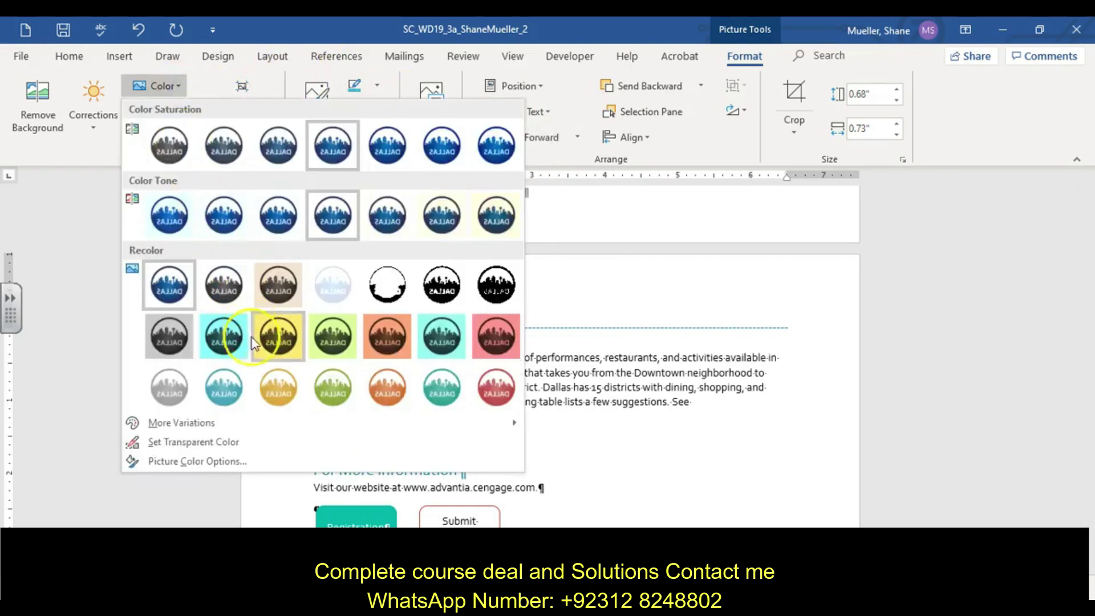
{"action": "left_click", "coordinate": [226, 389]}
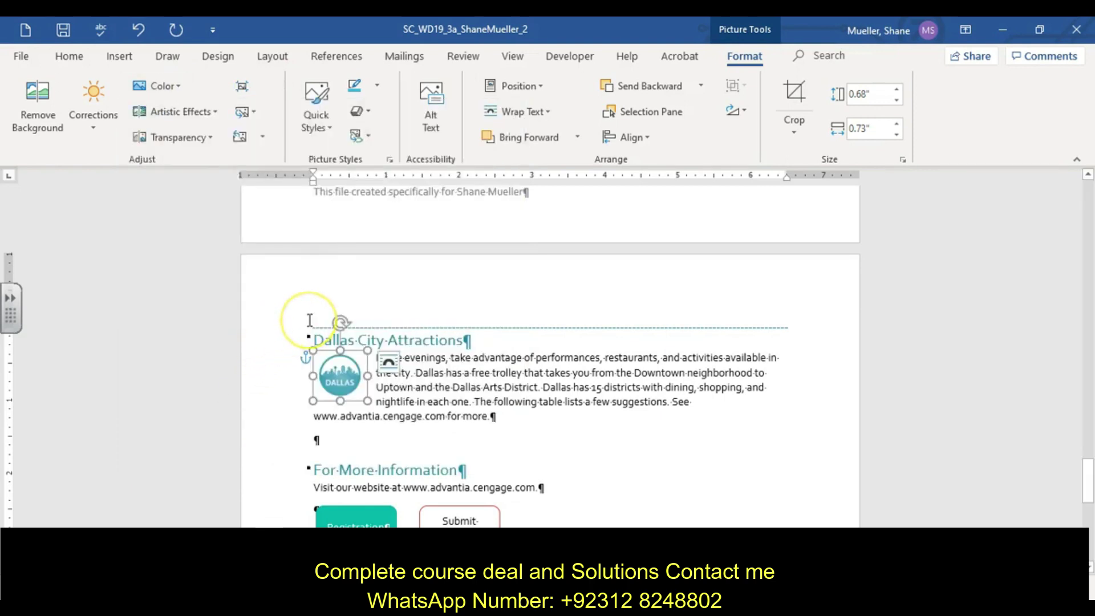
{"action": "scroll", "coordinate": [310, 319], "scroll_direction": "up", "scroll_amount": 1}
{"action": "left_click", "coordinate": [63, 30]}
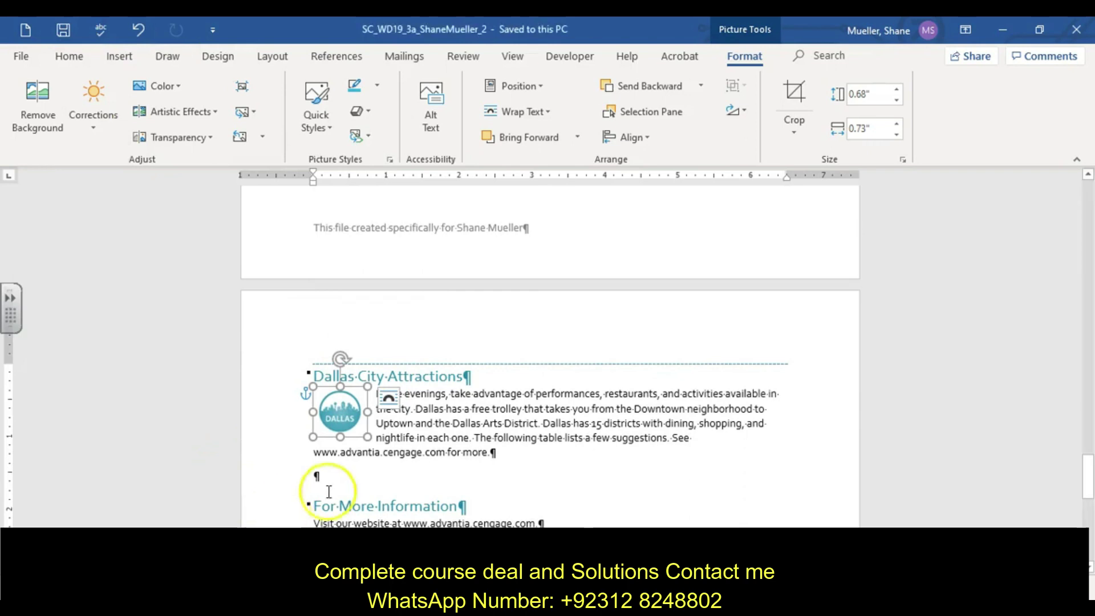
- Insert a table with two columns and four rows in the blank paragraph above the "For More Information" heading
{"action": "left_click", "coordinate": [362, 476]}
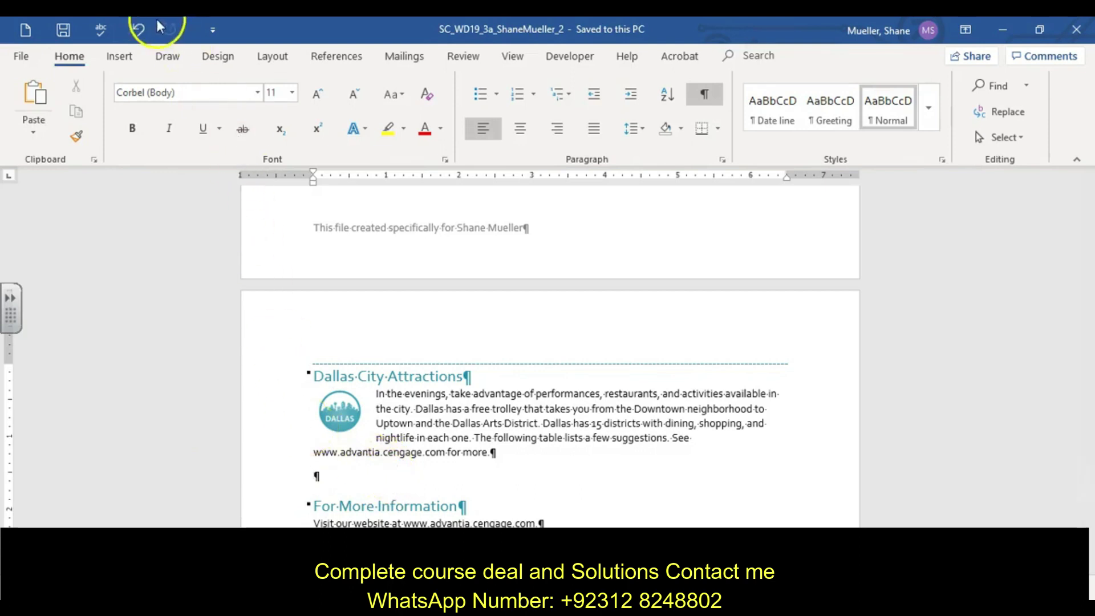
{"action": "left_click", "coordinate": [120, 55]}
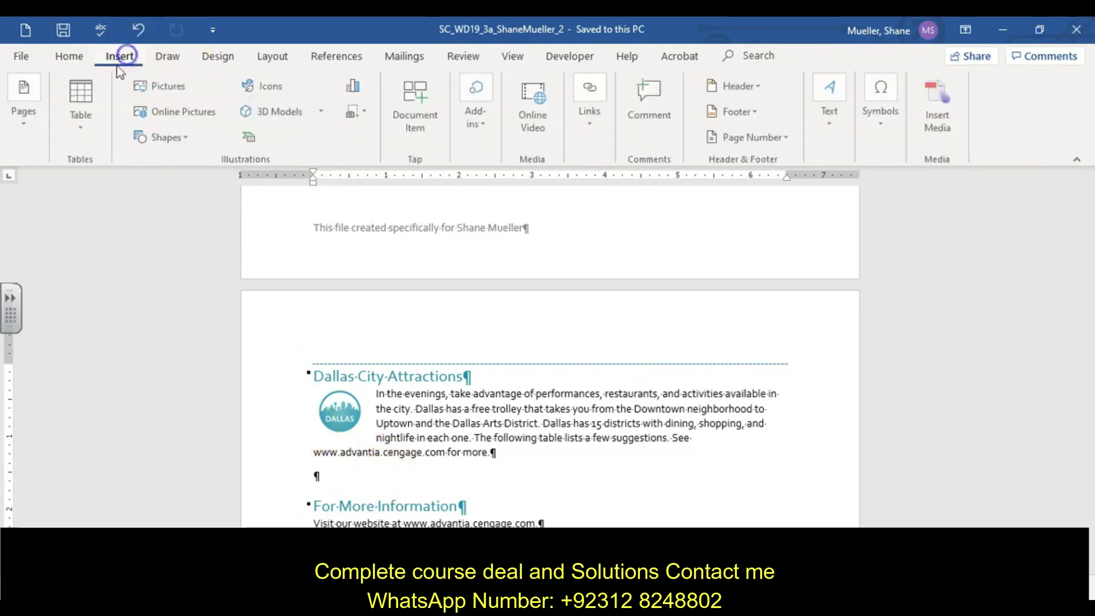
{"action": "left_click", "coordinate": [84, 130]}
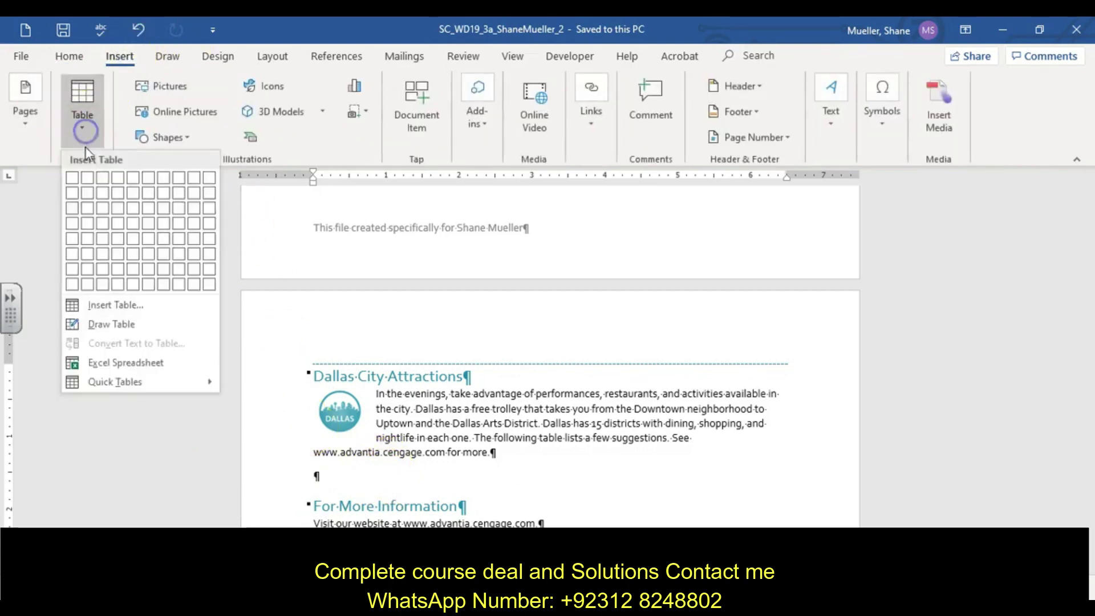
{"action": "left_click", "coordinate": [88, 225]}
- Enter the column headings "District" and "To Do" in the first row of the new attractions table
{"action": "scroll", "coordinate": [344, 460], "scroll_direction": "down", "scroll_amount": 1}
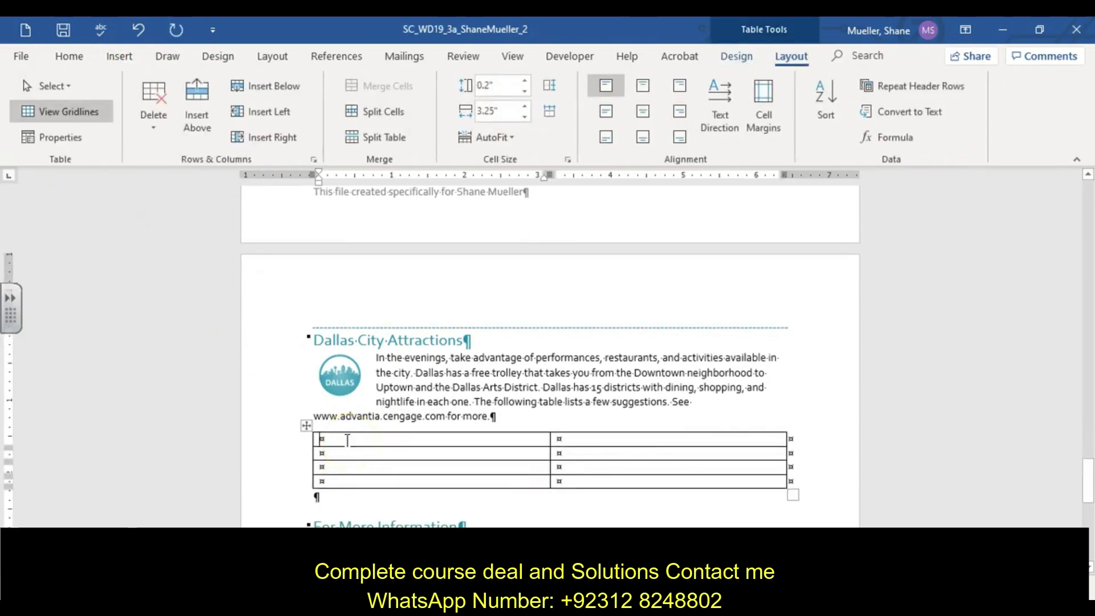
{"action": "left_click", "coordinate": [348, 440]}
{"action": "type", "text": "Dist"}
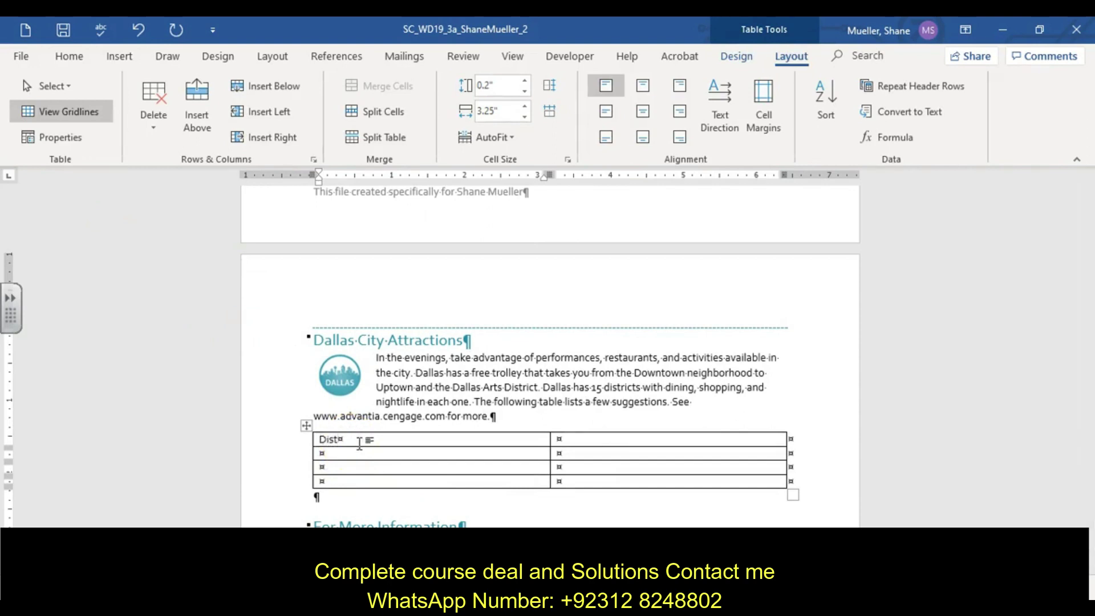
{"action": "type", "text": "rict"}
{"action": "scroll", "coordinate": [593, 474], "scroll_direction": "up", "scroll_amount": 2, "text": "ctrl"}
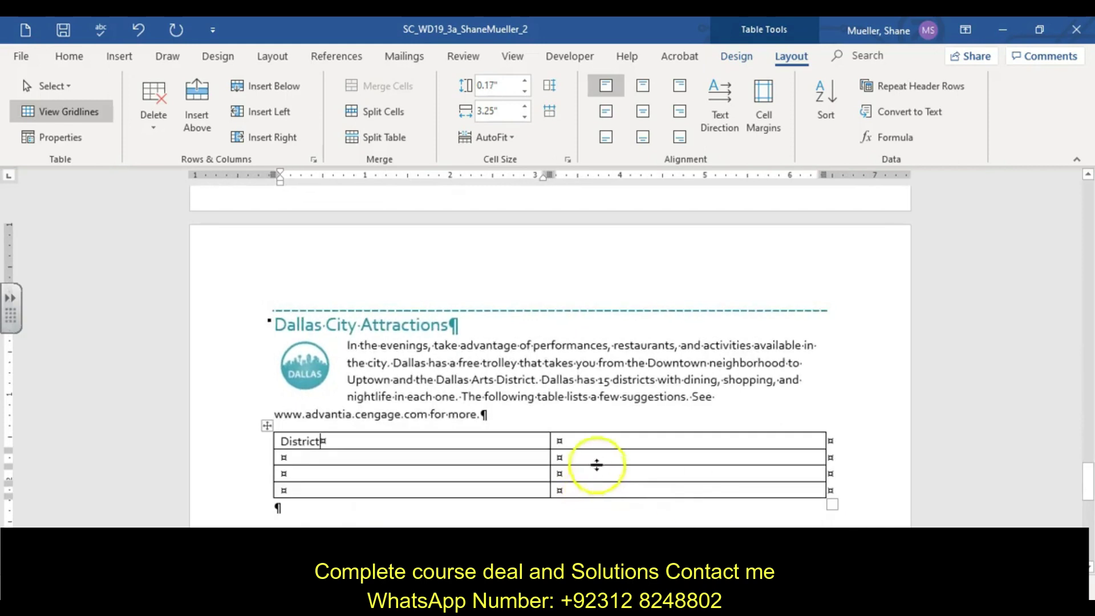
{"action": "left_click", "coordinate": [596, 443]}
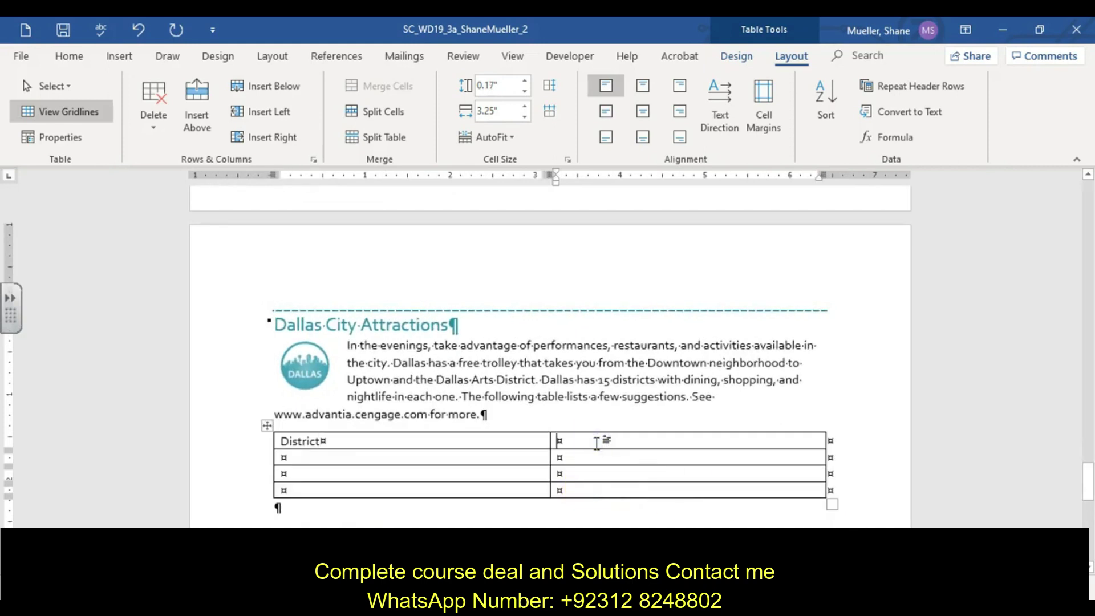
{"action": "type", "text": "To DO"}
{"action": "key", "text": "Down"}
{"action": "key", "text": "Up"}
{"action": "key", "text": "Left"}
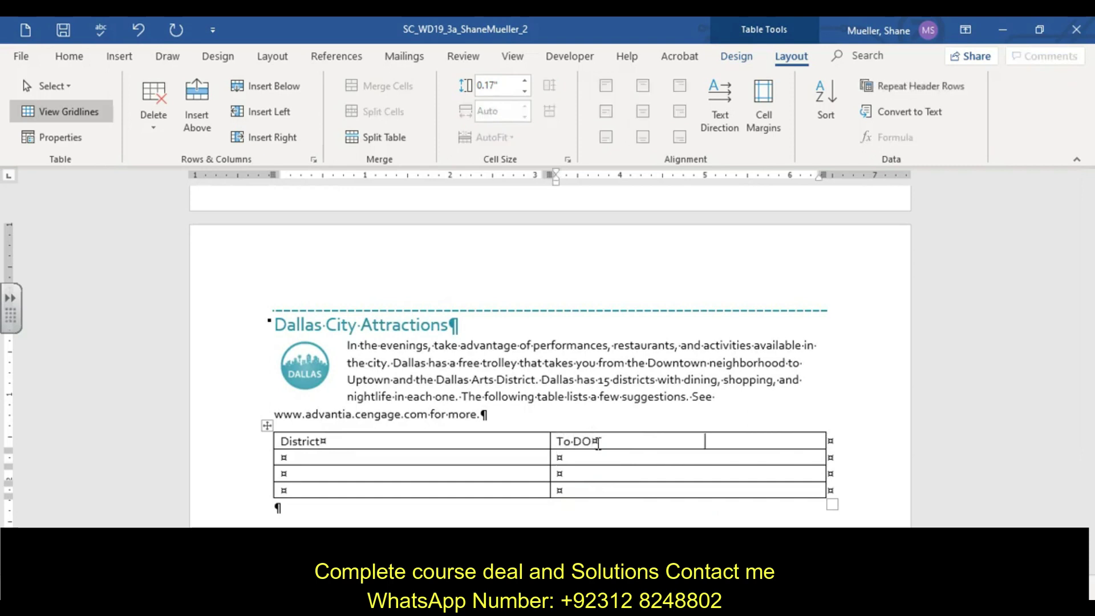
{"action": "key", "text": "Tab"}
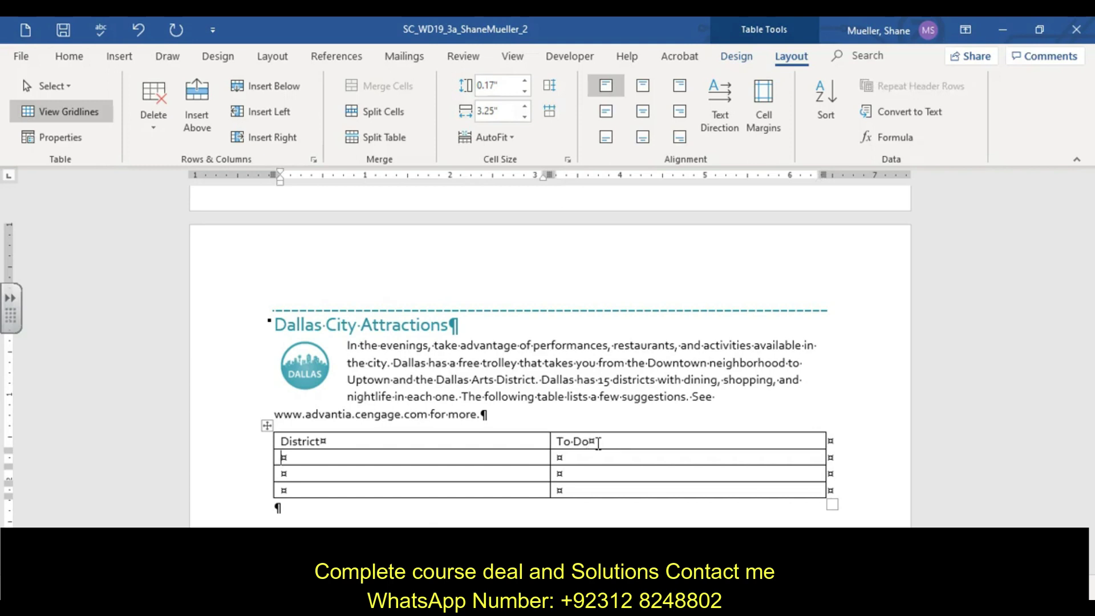
- Fill in the attractions table's second row with "Downtown" and "History museum"
{"action": "type", "text": "Downtown"}
{"action": "key", "text": "Tab"}
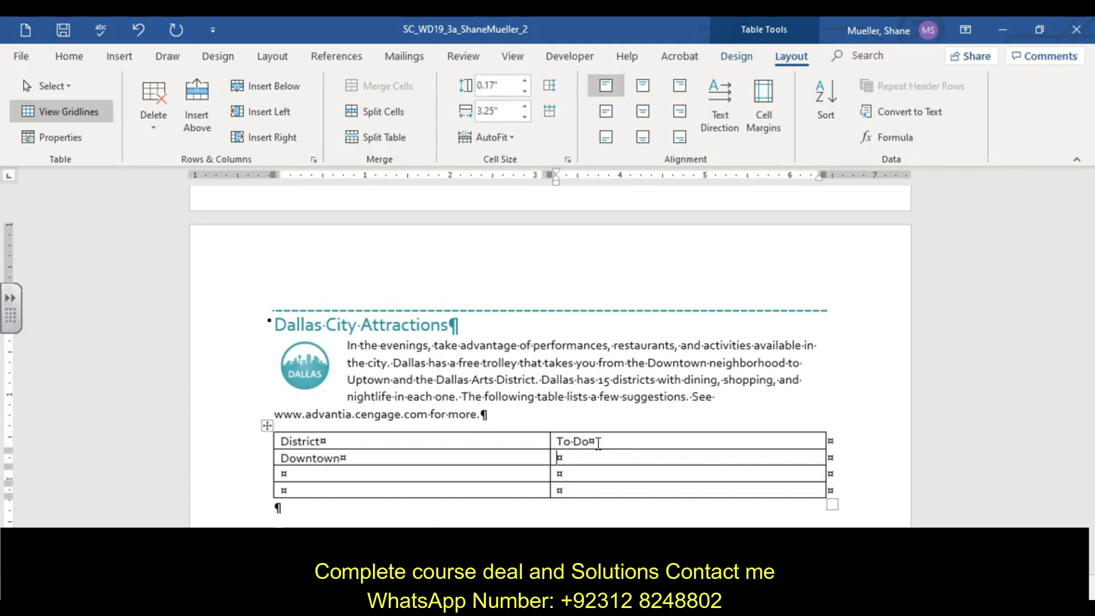
{"action": "type", "text": "History muse"}
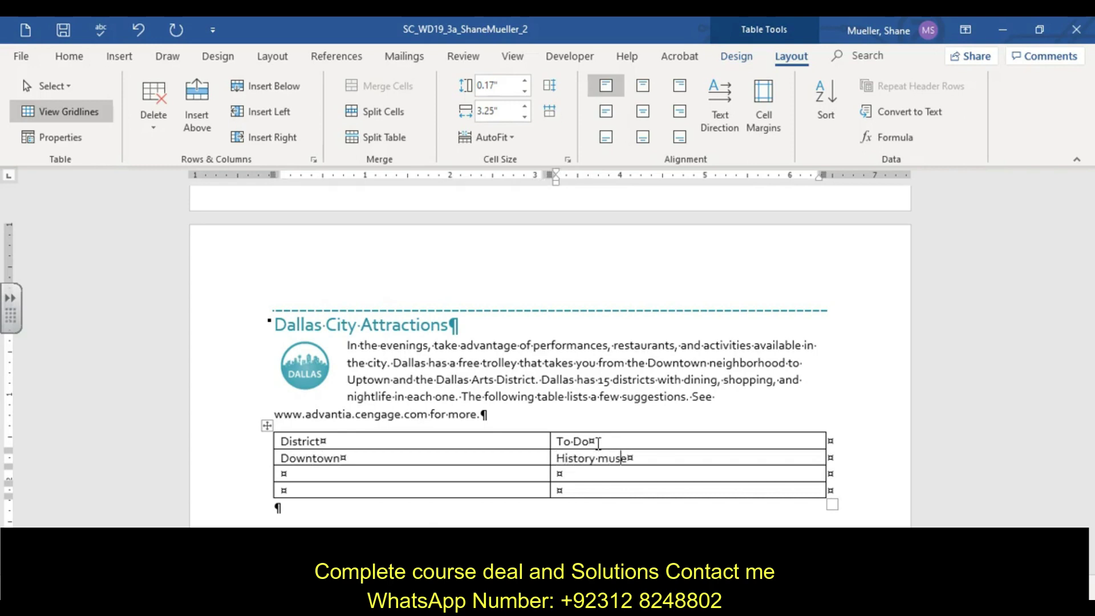
{"action": "type", "text": "um"}
{"action": "key", "text": "Tab"}
- Fill in the attractions table's third row with "Uptown" and "BBQ restaurant"
{"action": "type", "text": "Uptown"}
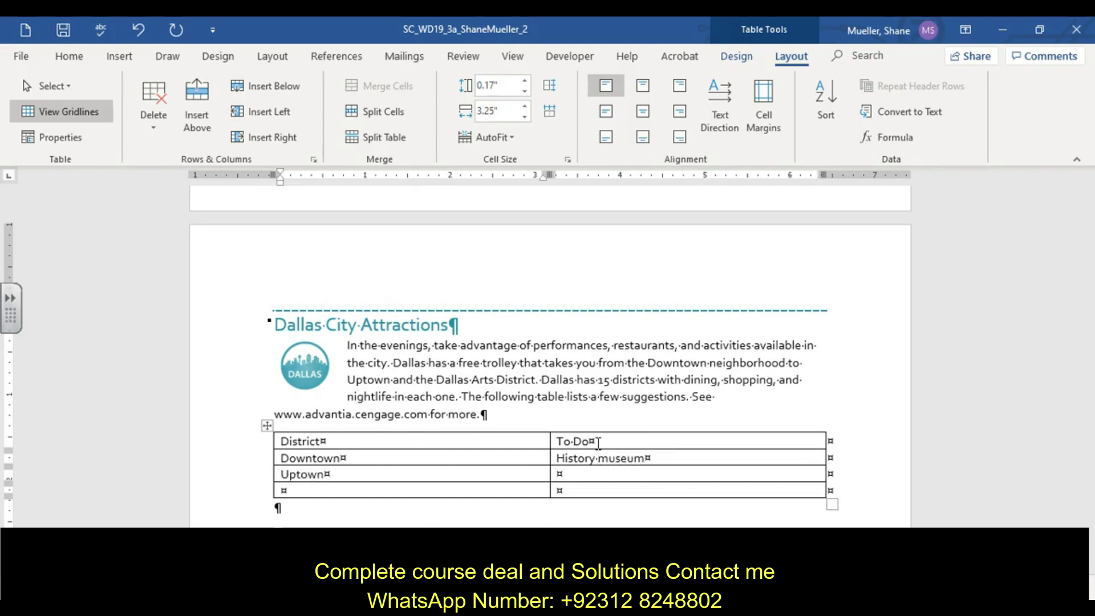
{"action": "key", "text": "Tab"}
{"action": "type", "text": "BBQ r"}
{"action": "type", "text": "estaurant"}
{"action": "key", "text": "Tab"}
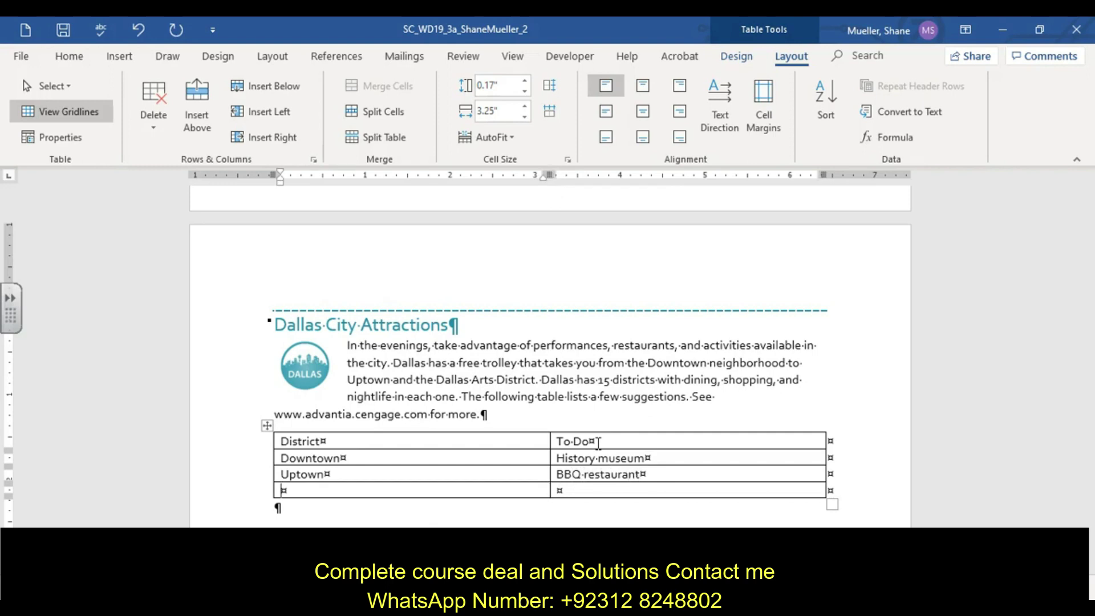
- Fill in the attractions table's last row with "Arts" and "Theater", and save the document
{"action": "type", "text": "Arts"}
{"action": "key", "text": "Tab"}
{"action": "type", "text": "Theater"}
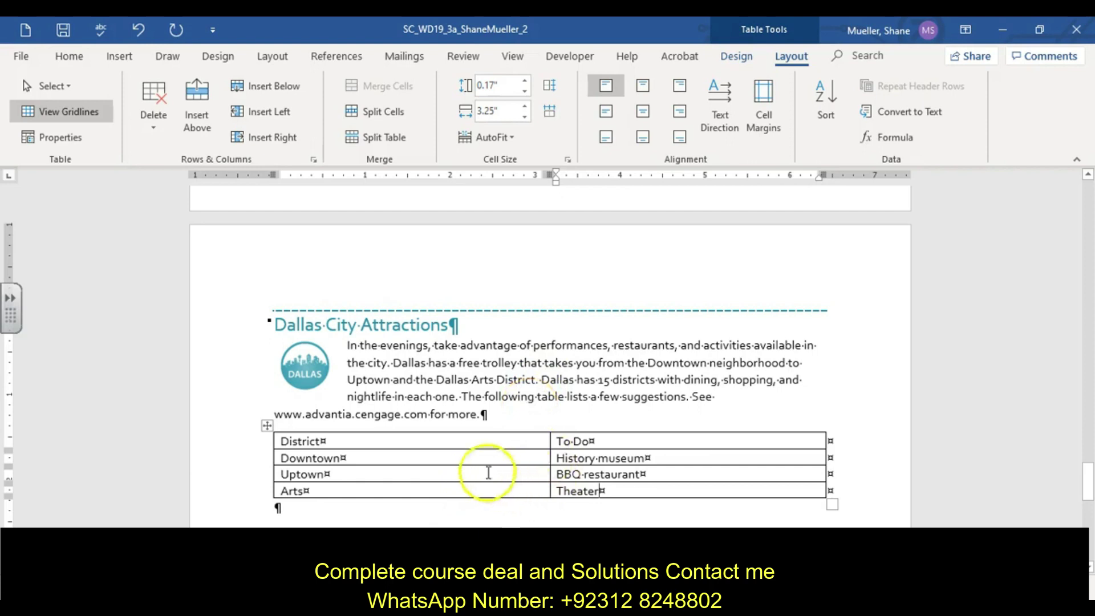
{"action": "left_click", "coordinate": [63, 29]}
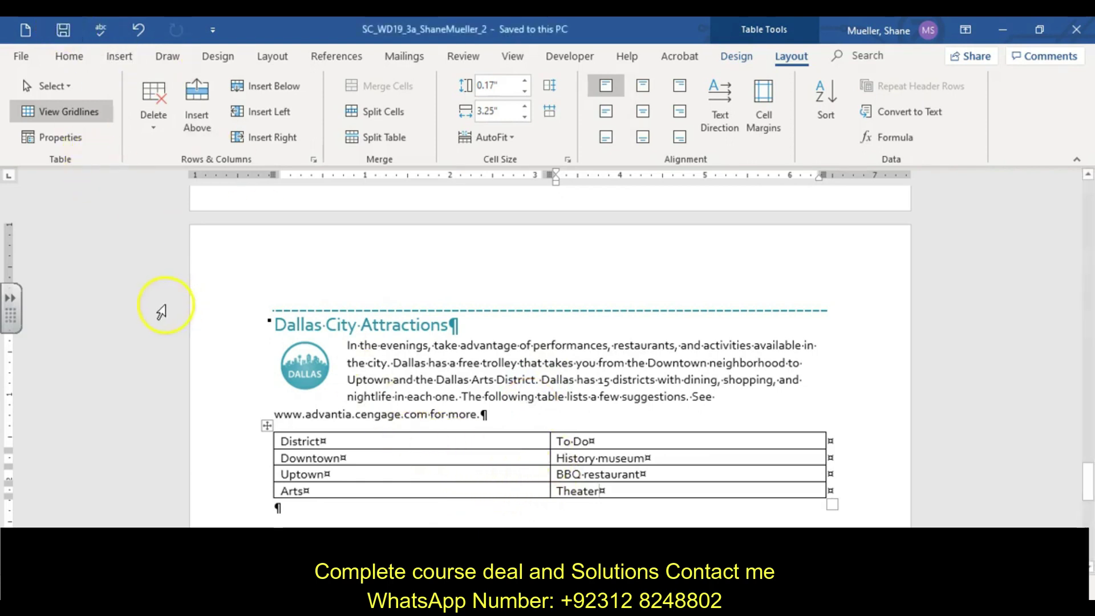
- Apply the solid red theme style from the gallery's fifth row to the "Submit Abstracts" shape
{"action": "scroll", "coordinate": [440, 378], "scroll_direction": "down", "scroll_amount": 3}
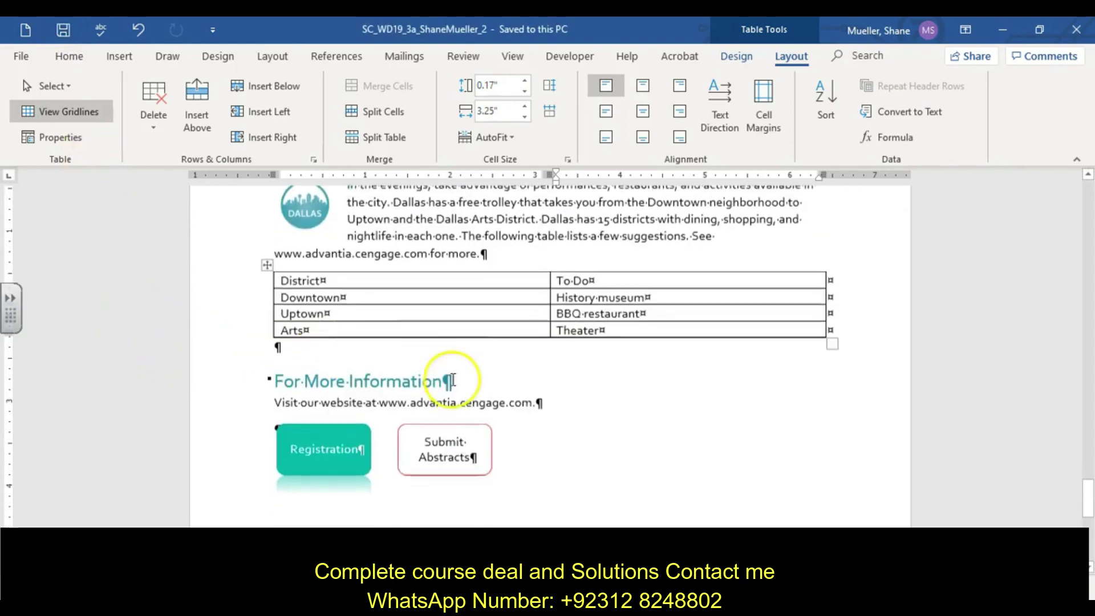
{"action": "left_click", "coordinate": [457, 439]}
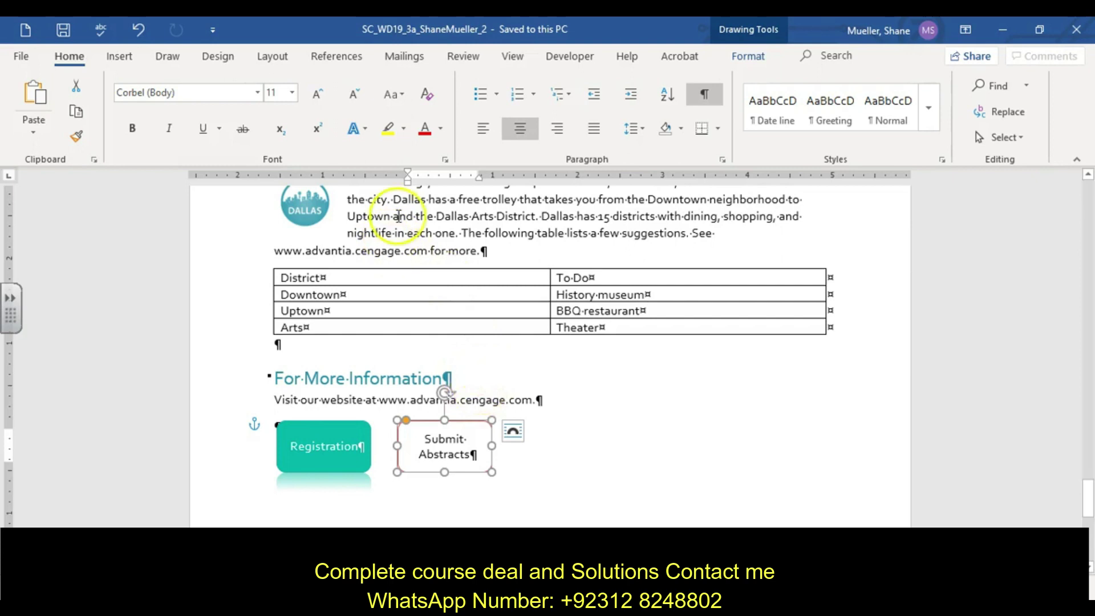
{"action": "left_click", "coordinate": [748, 55]}
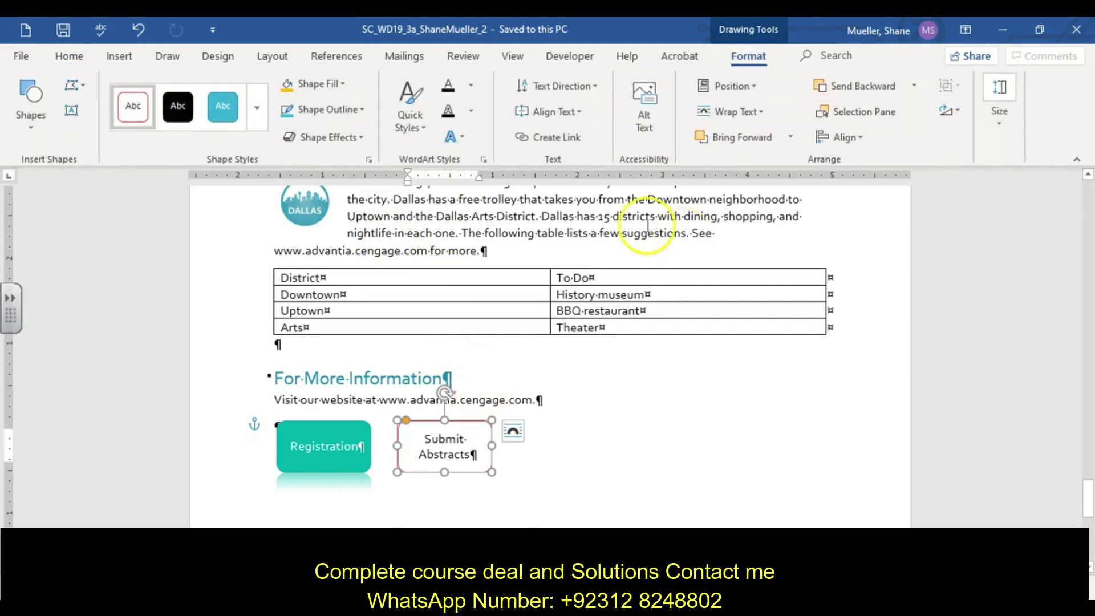
{"action": "left_click", "coordinate": [257, 107]}
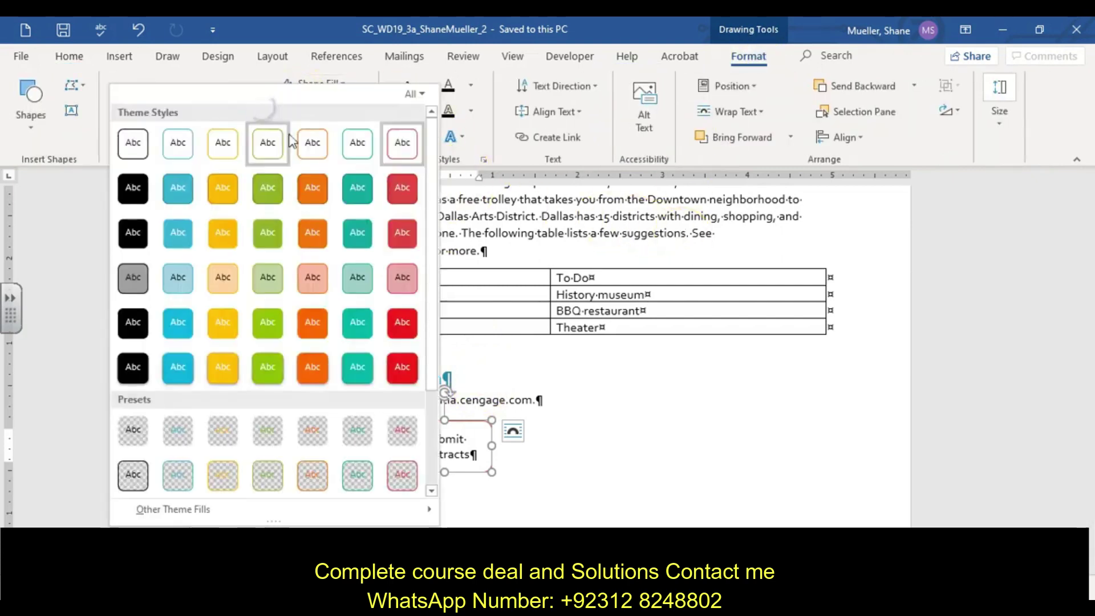
{"action": "left_click", "coordinate": [403, 326]}
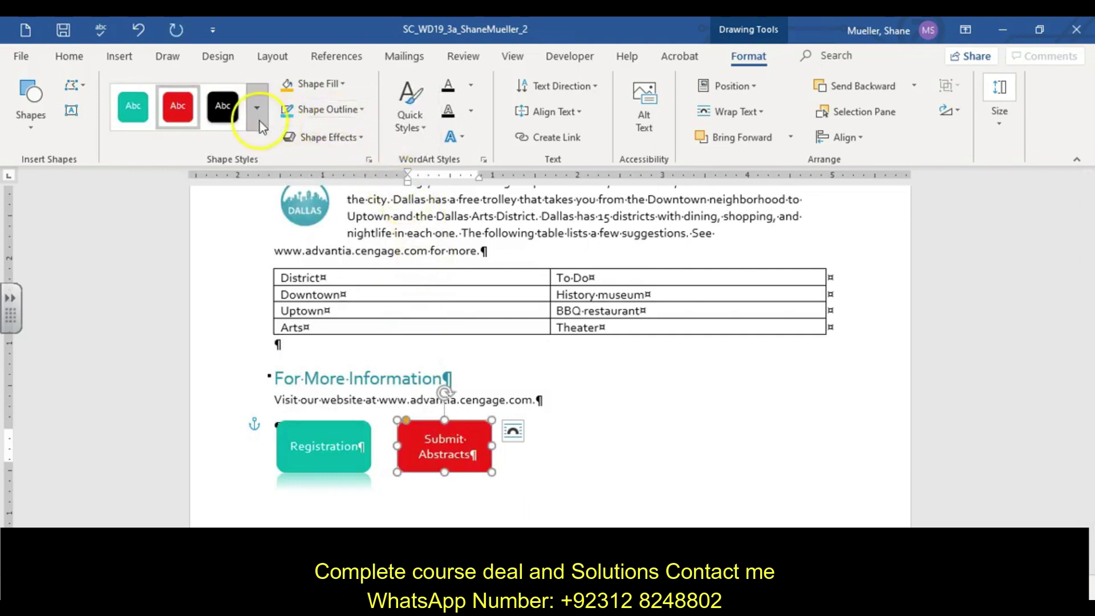
- Add the first reflection variation to the "Submit Abstracts" shape, and deselect the shape
{"action": "left_click", "coordinate": [362, 139]}
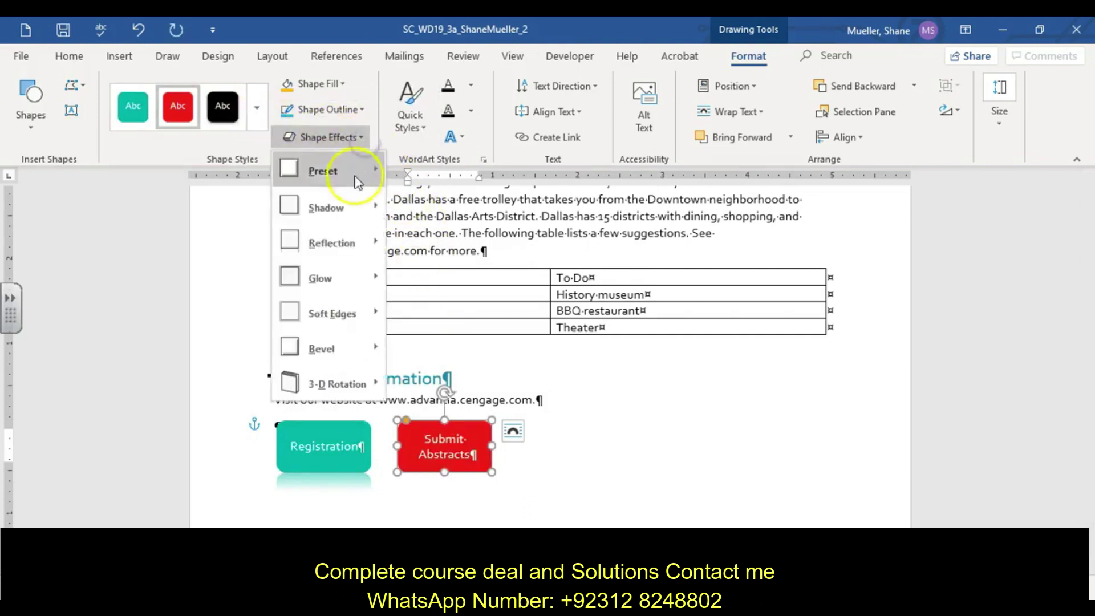
{"action": "mouse_move", "coordinate": [364, 252]}
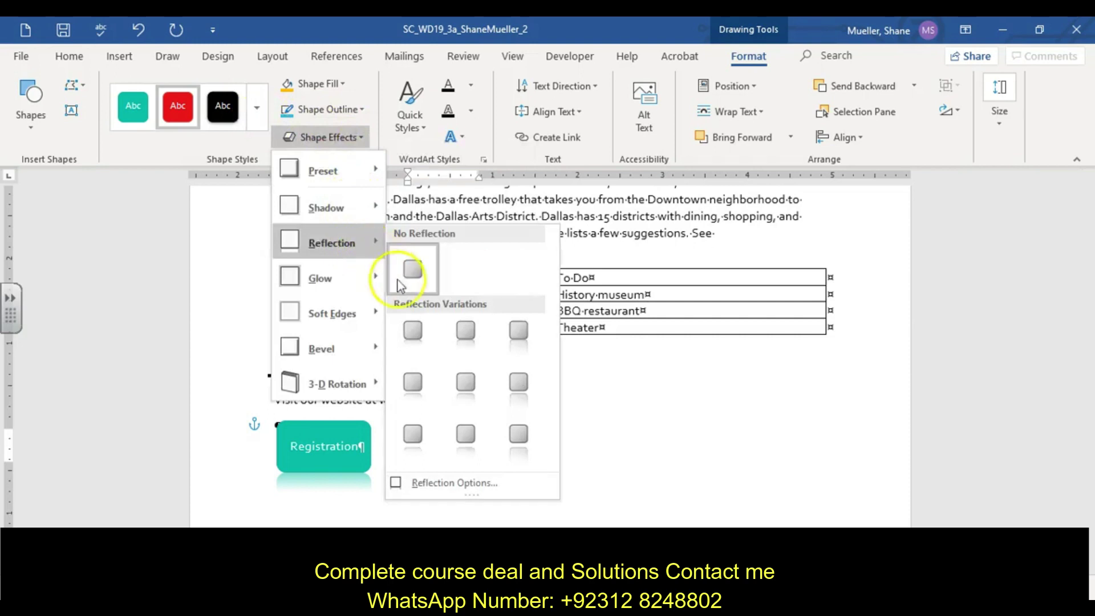
{"action": "left_click", "coordinate": [413, 330]}
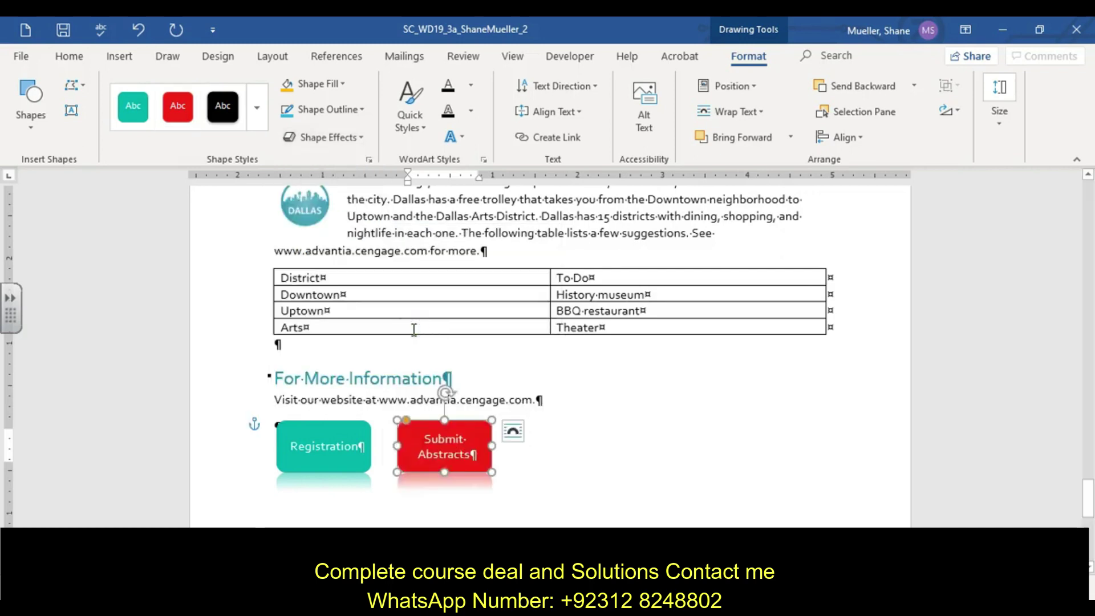
{"action": "left_click", "coordinate": [623, 469]}
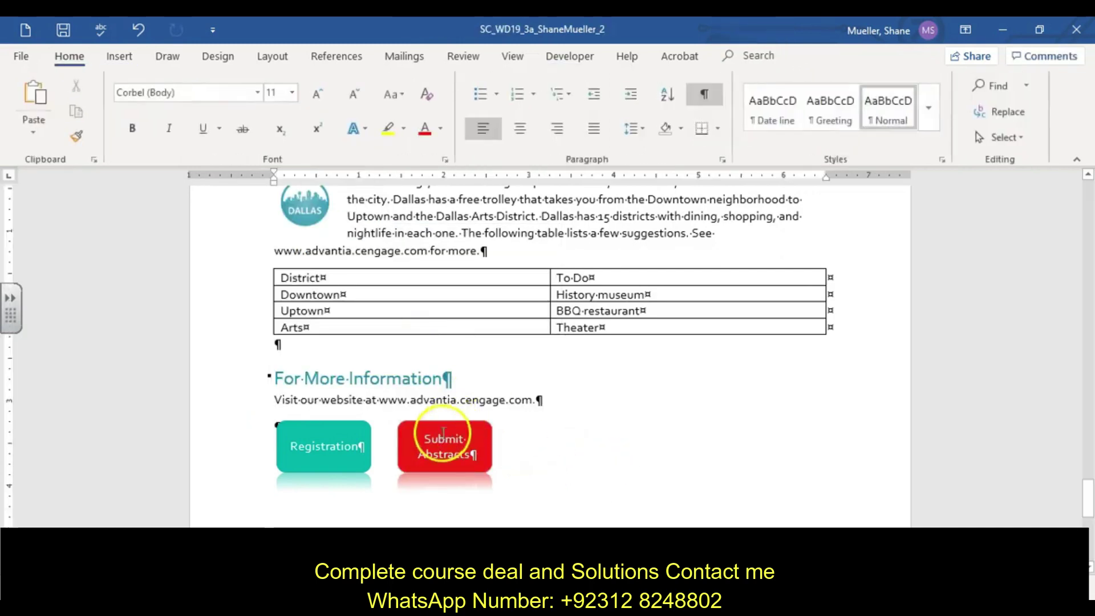
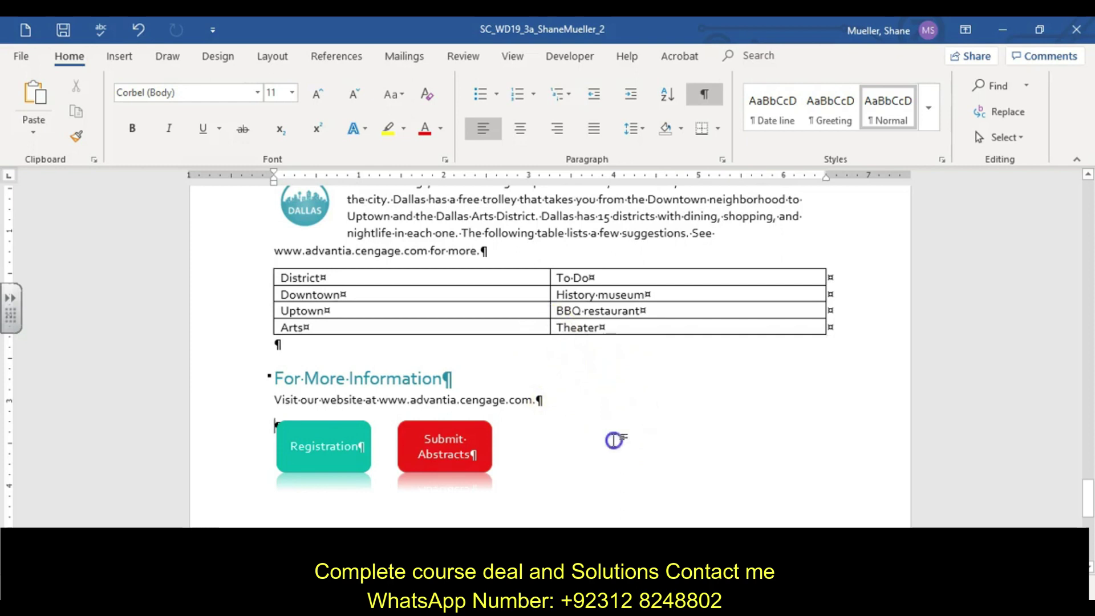
- Draw a rounded rectangle about 0.6" high and 1.24" wide beside the "Submit Abstracts" shape
{"action": "key", "text": "ctrl+z"}
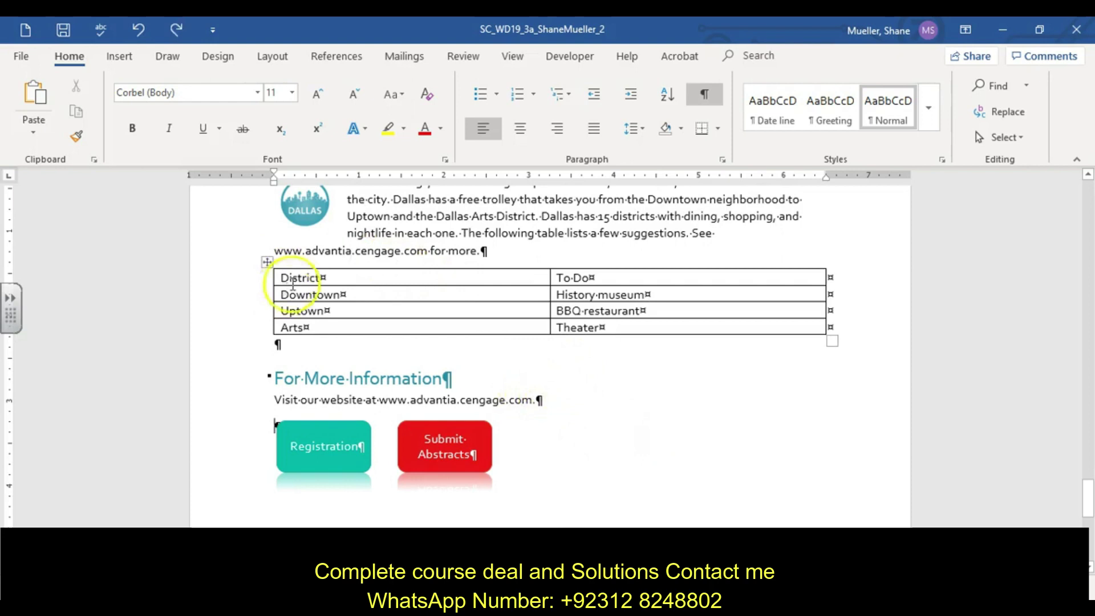
{"action": "left_click", "coordinate": [119, 58]}
{"action": "left_click", "coordinate": [188, 142]}
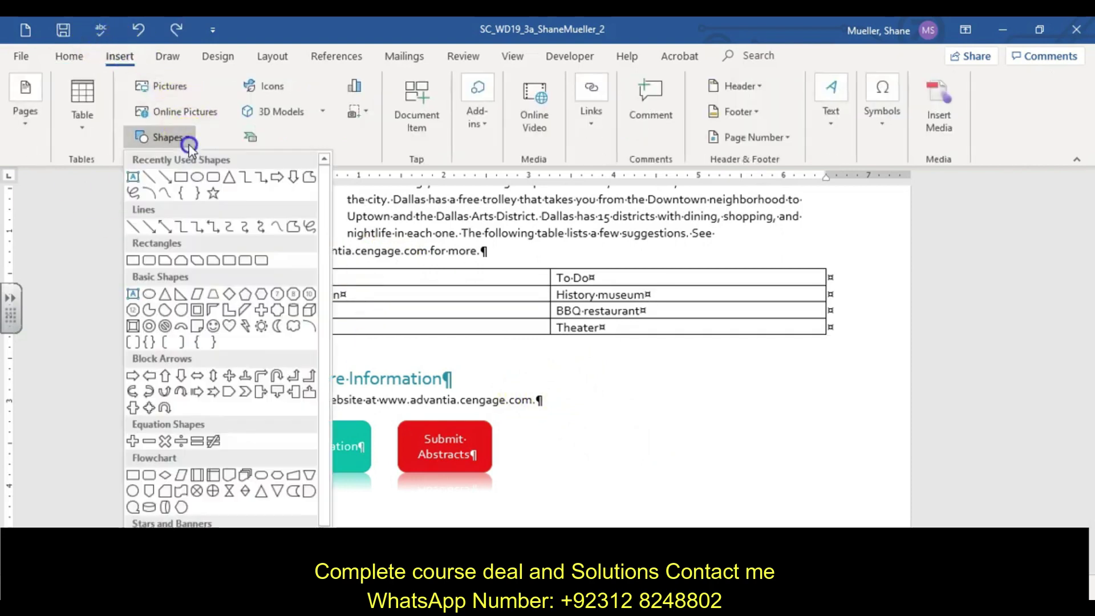
{"action": "left_click", "coordinate": [213, 178]}
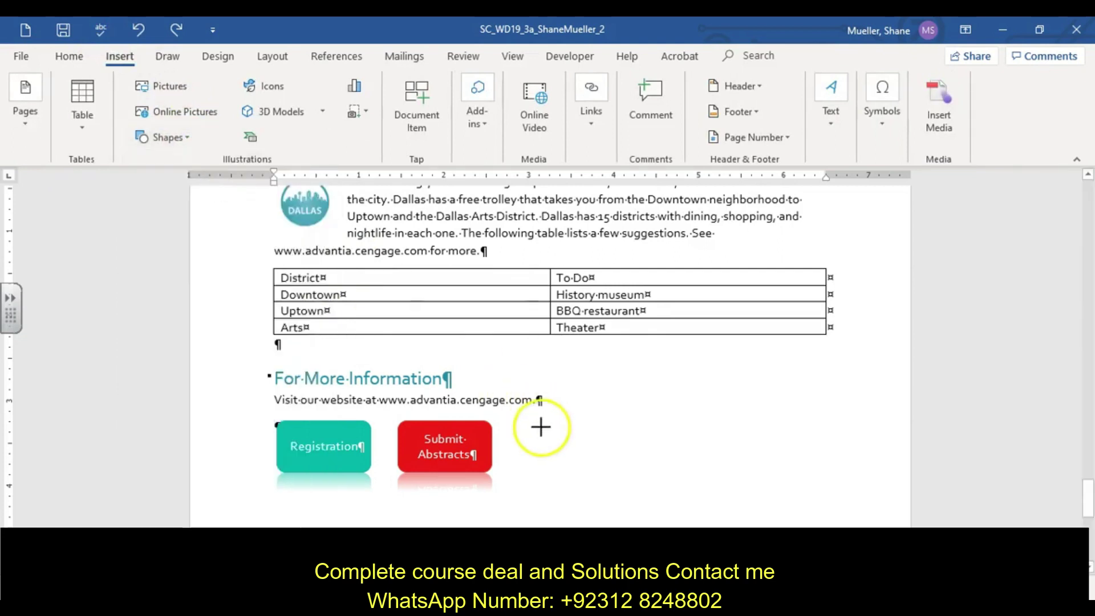
{"action": "left_click_drag", "start_coordinate": [525, 423], "coordinate": [629, 472]}
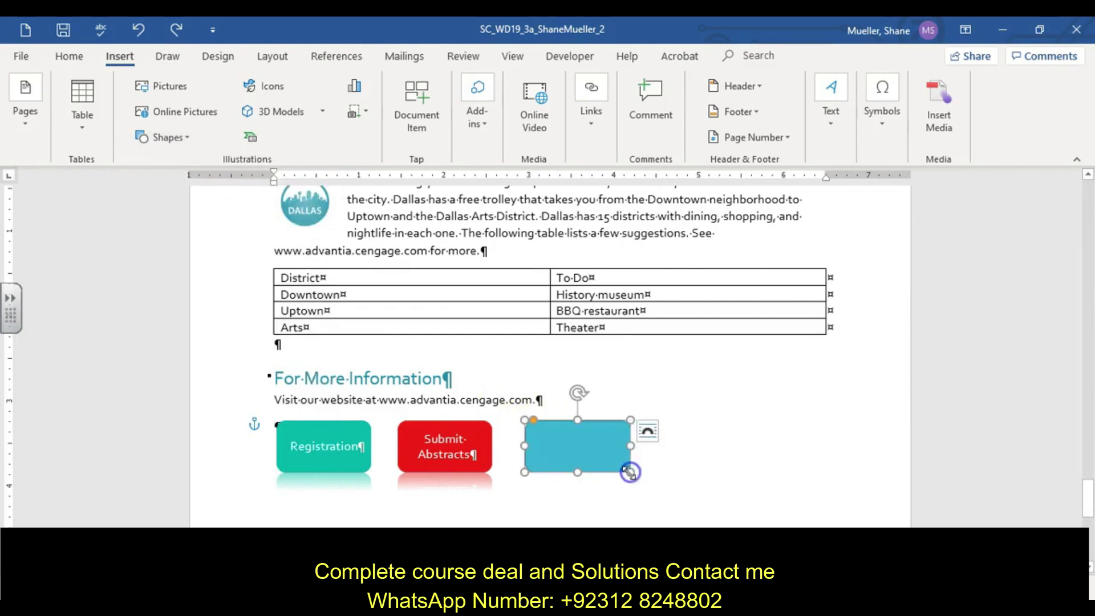
- Set the new rounded rectangle's absolute width to 1.1" and add the text "Brochure" to it
{"action": "left_click", "coordinate": [1010, 120]}
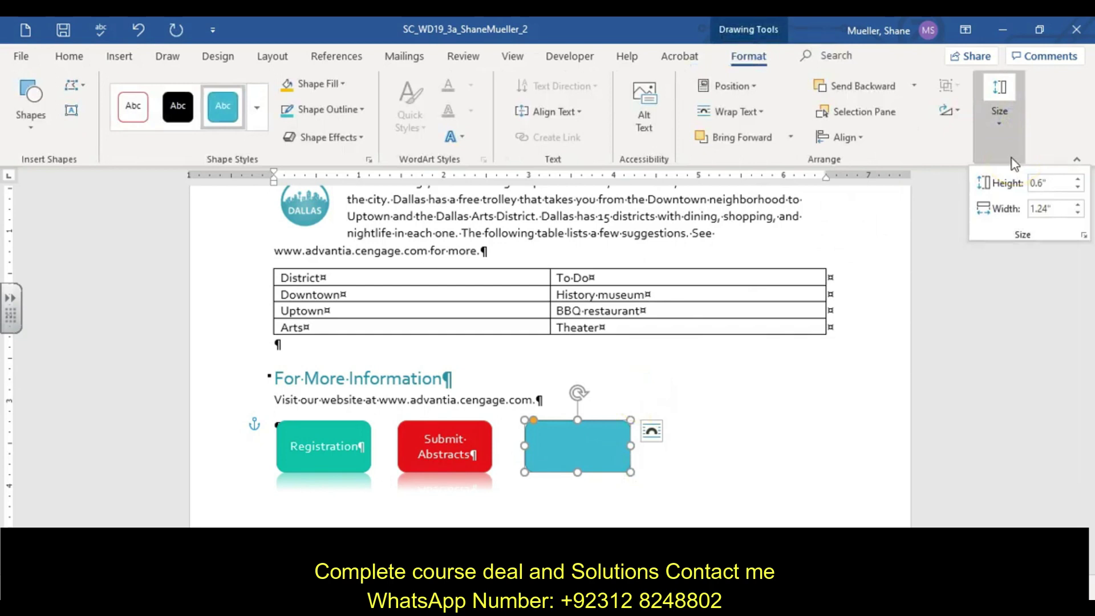
{"action": "left_click", "coordinate": [1079, 230]}
{"action": "left_click", "coordinate": [1081, 234]}
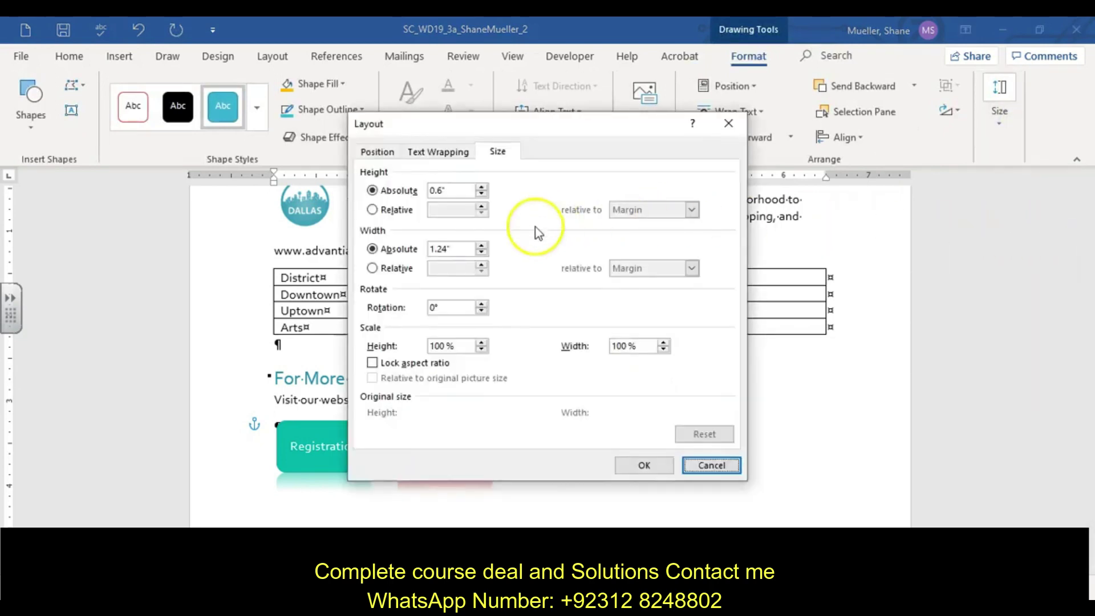
{"action": "left_click", "coordinate": [466, 255]}
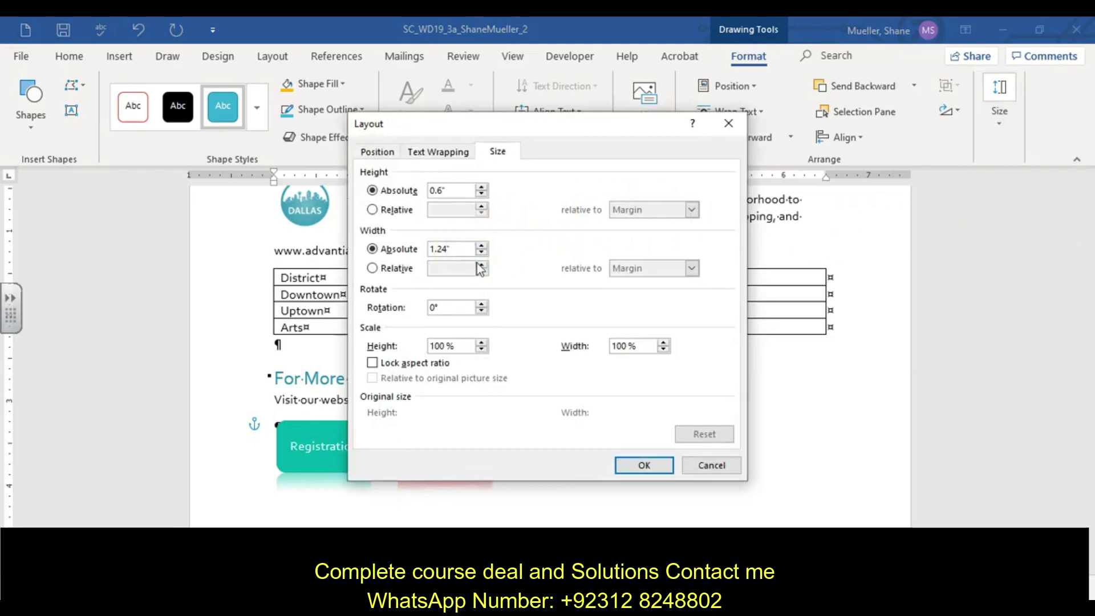
{"action": "type", "text": "1.15"}
{"action": "left_click", "coordinate": [644, 464]}
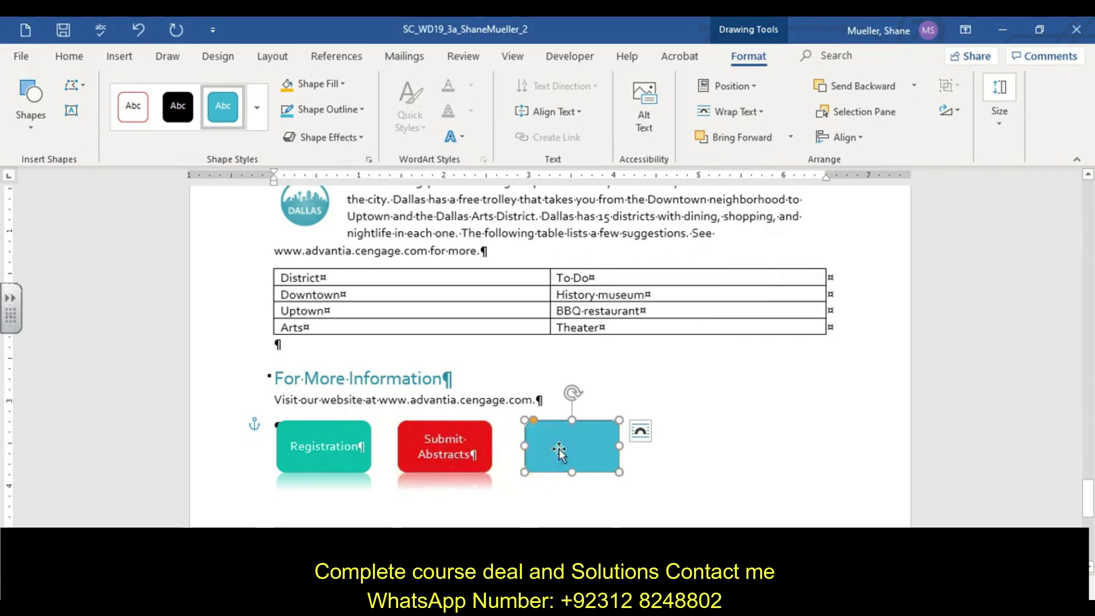
{"action": "type", "text": "Brochure"}
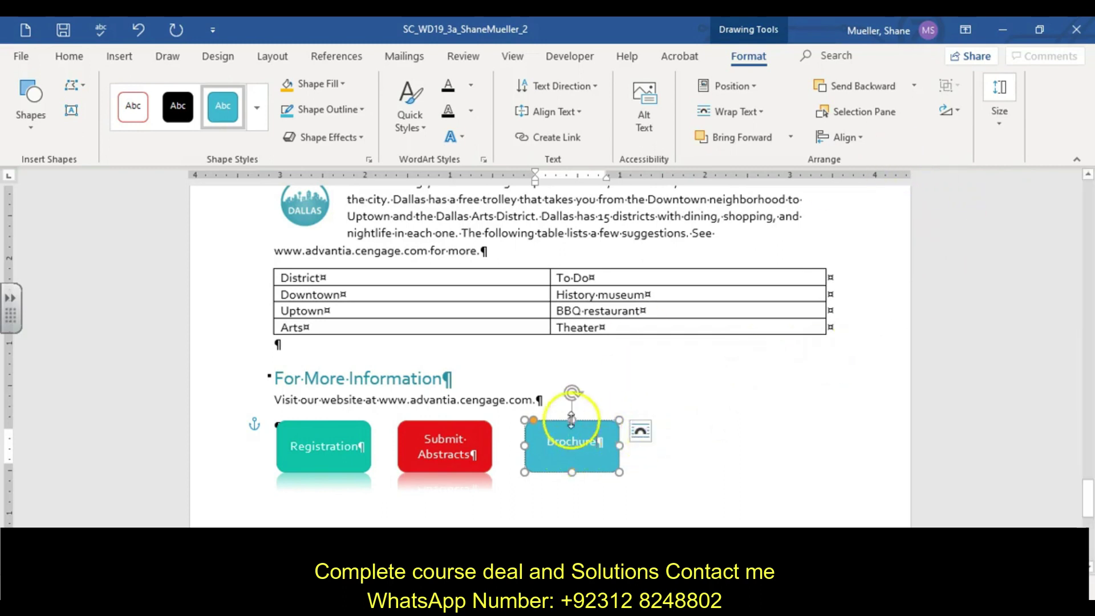
- Position the "Brochure" shape at an absolute 2.9" to the right of the column and 0.03" below the paragraph
{"action": "left_click", "coordinate": [1004, 135]}
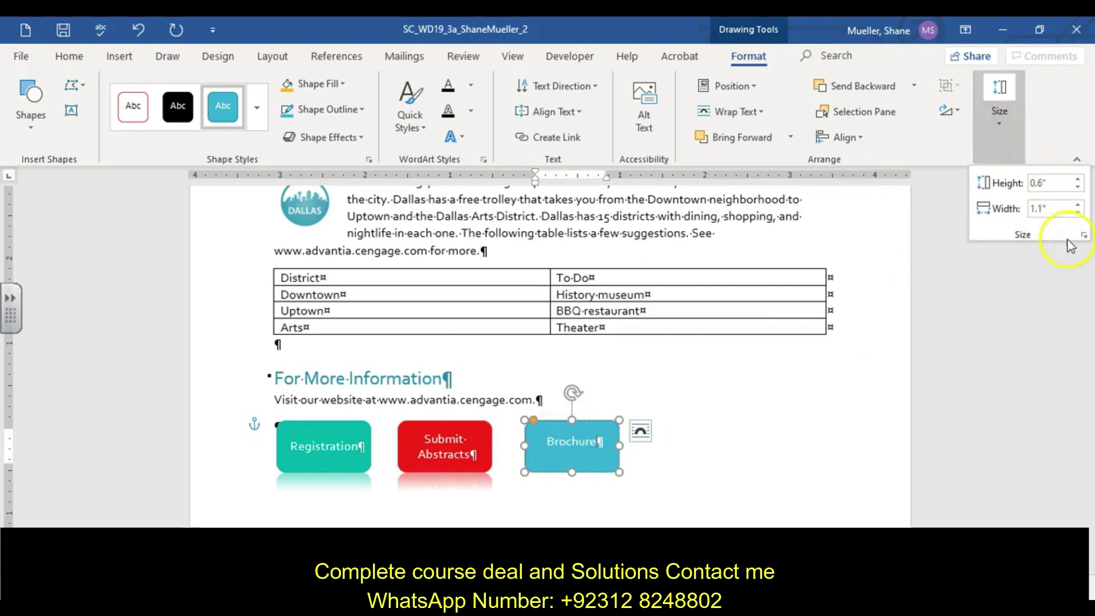
{"action": "left_click", "coordinate": [1083, 235]}
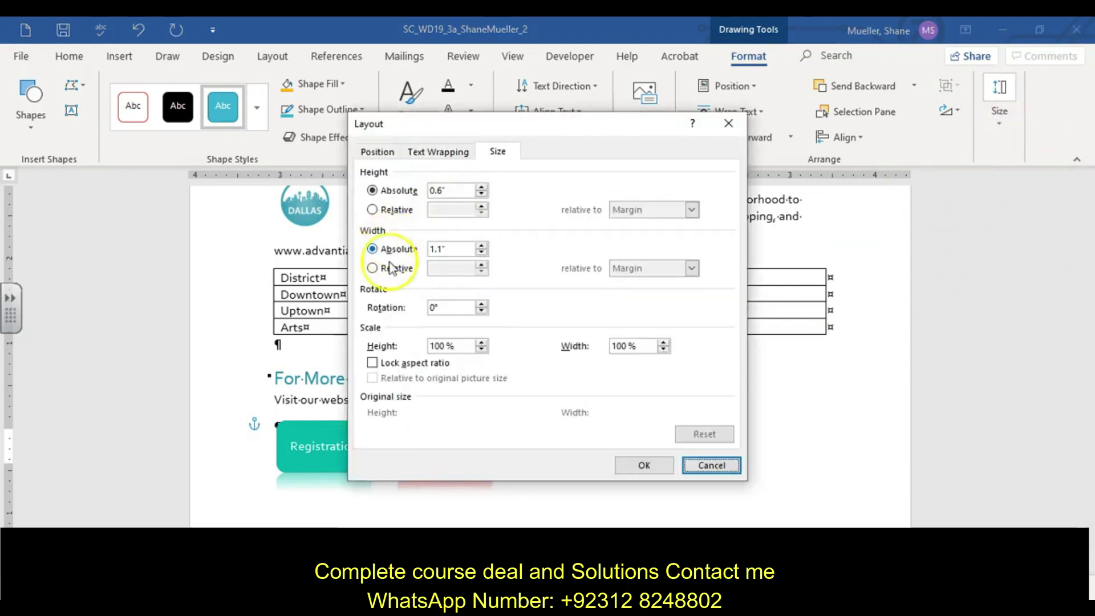
{"action": "left_click", "coordinate": [386, 152]}
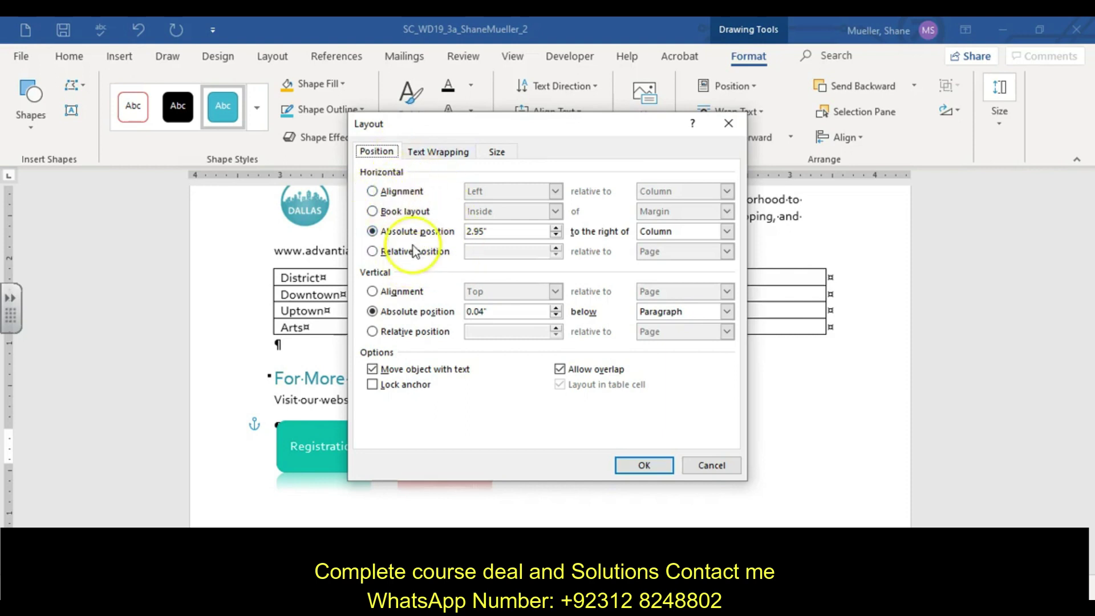
{"action": "left_click", "coordinate": [512, 232]}
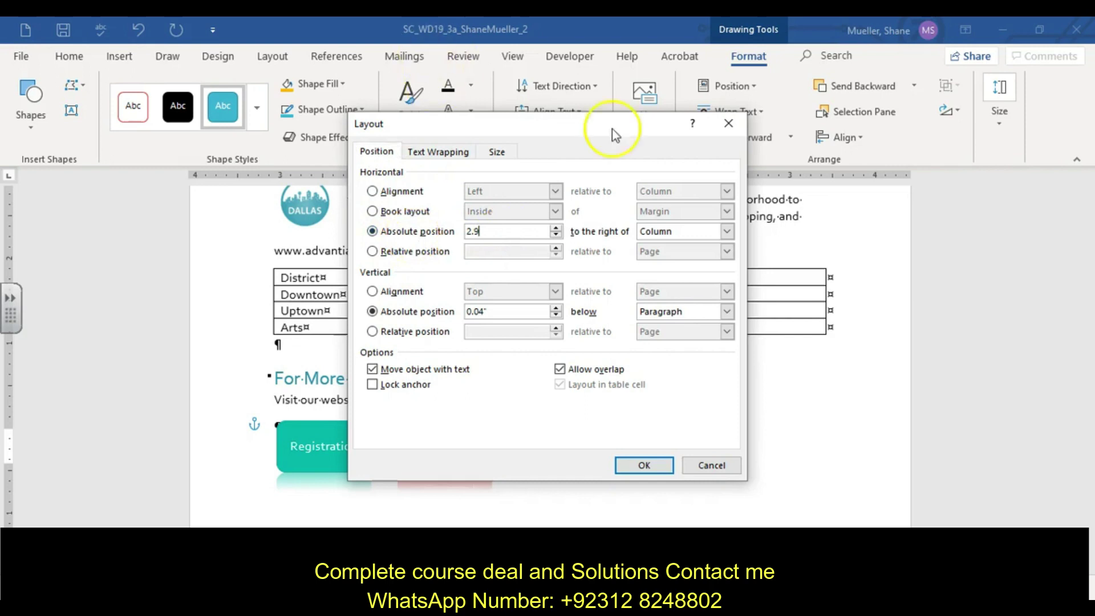
{"action": "left_click", "coordinate": [529, 313]}
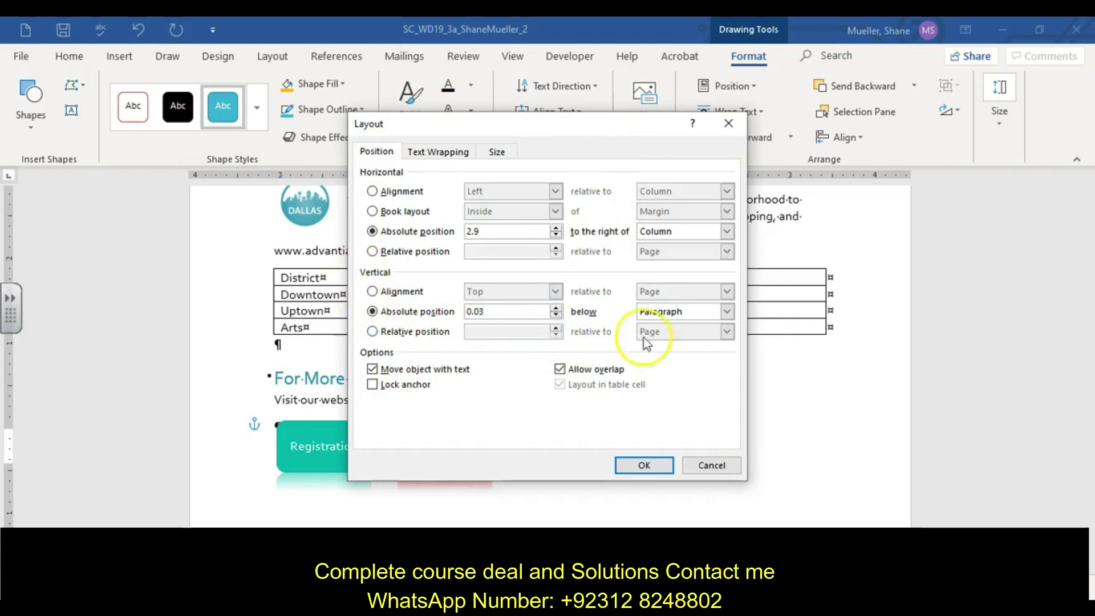
{"action": "left_click", "coordinate": [699, 310]}
{"action": "left_click", "coordinate": [627, 369]}
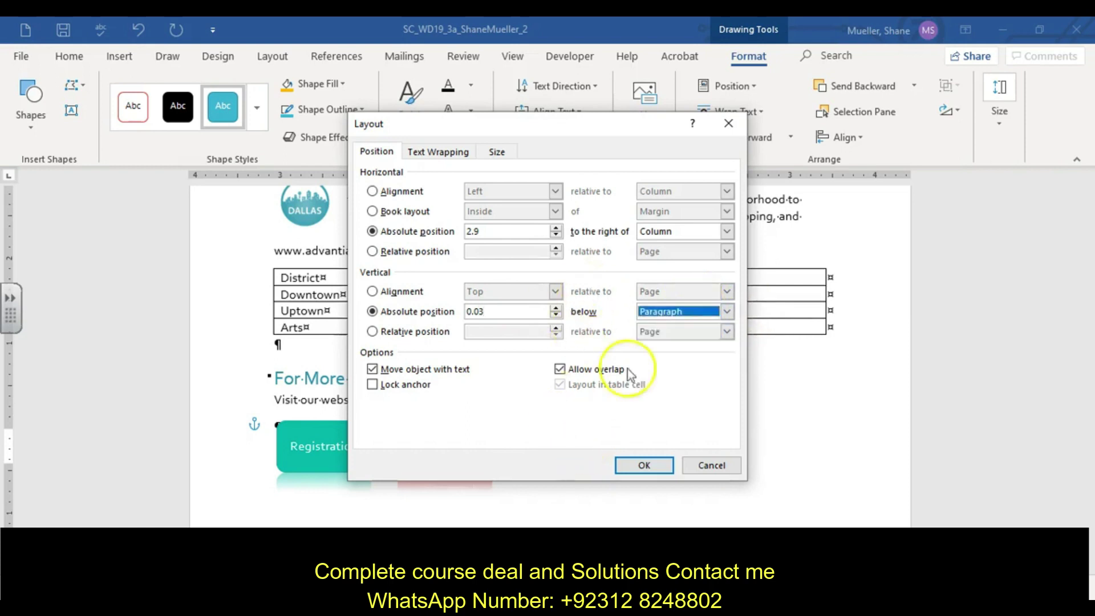
{"action": "left_click", "coordinate": [639, 464]}
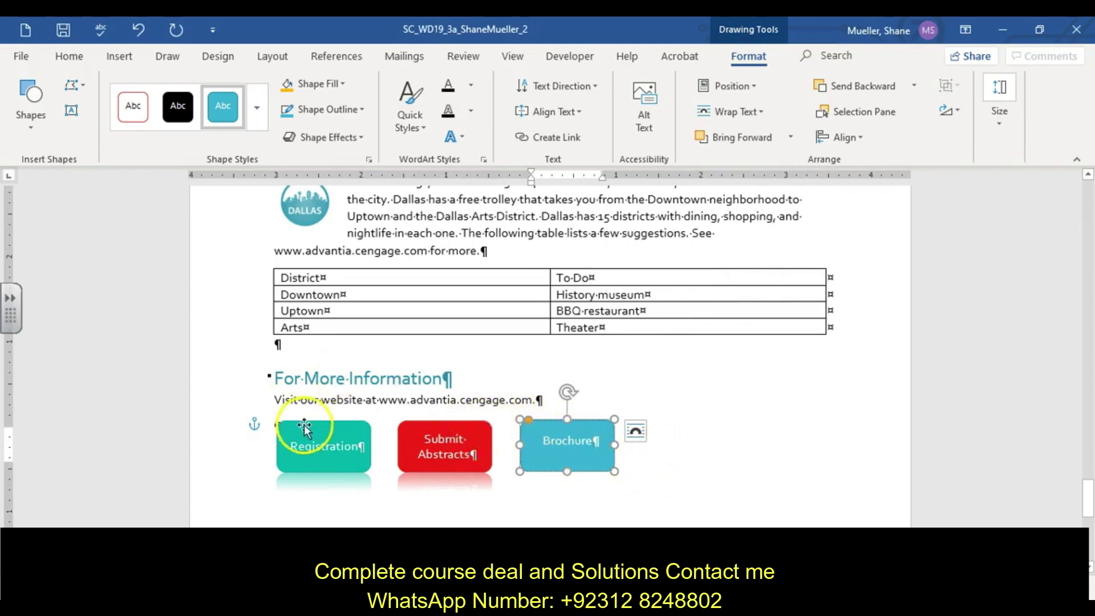
- Copy the formatting of the "Registration" shape to the "Brochure" shape with the Format Painter
{"action": "left_click", "coordinate": [327, 420]}
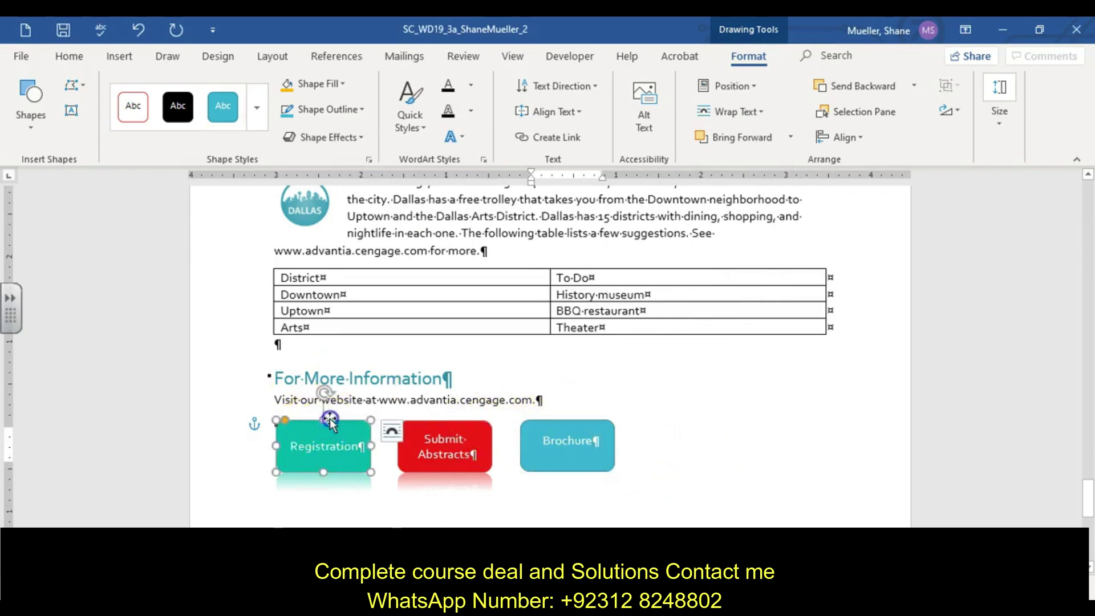
{"action": "left_click", "coordinate": [70, 56]}
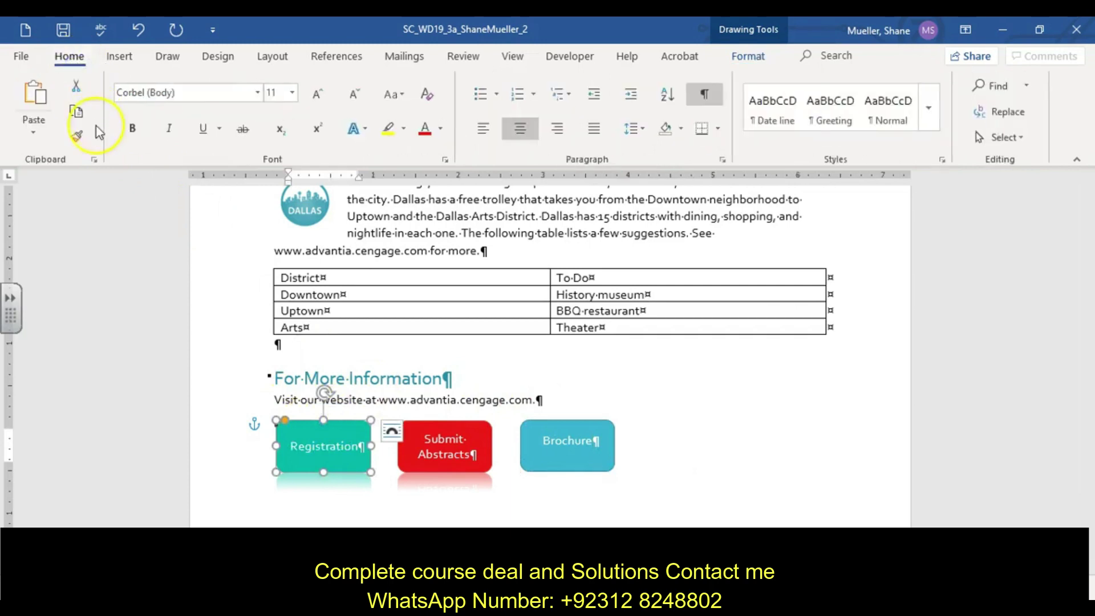
{"action": "left_click", "coordinate": [77, 137]}
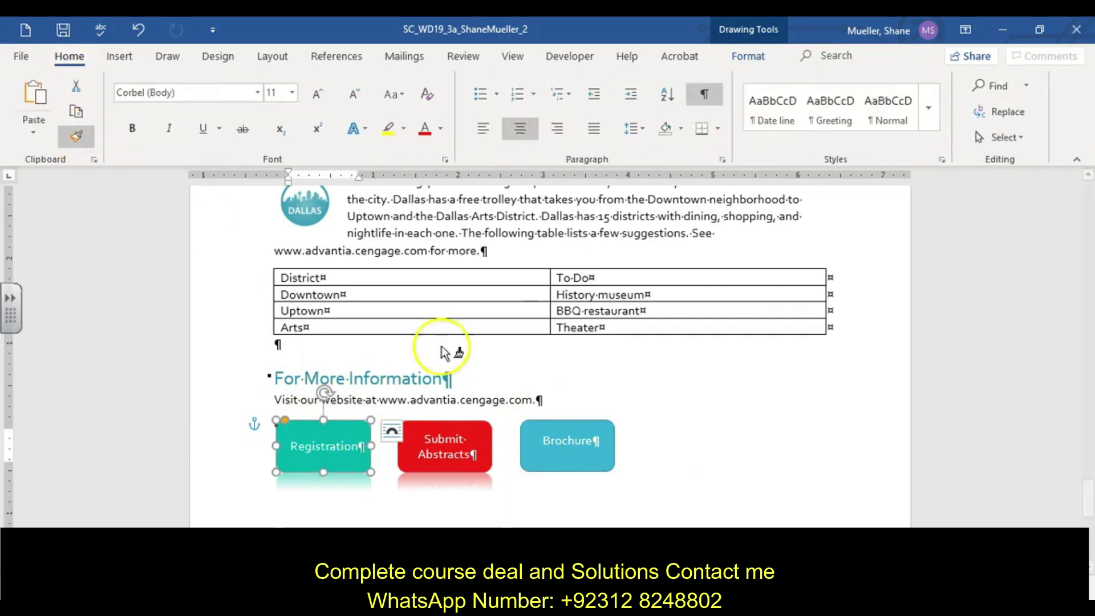
{"action": "left_click", "coordinate": [548, 426]}
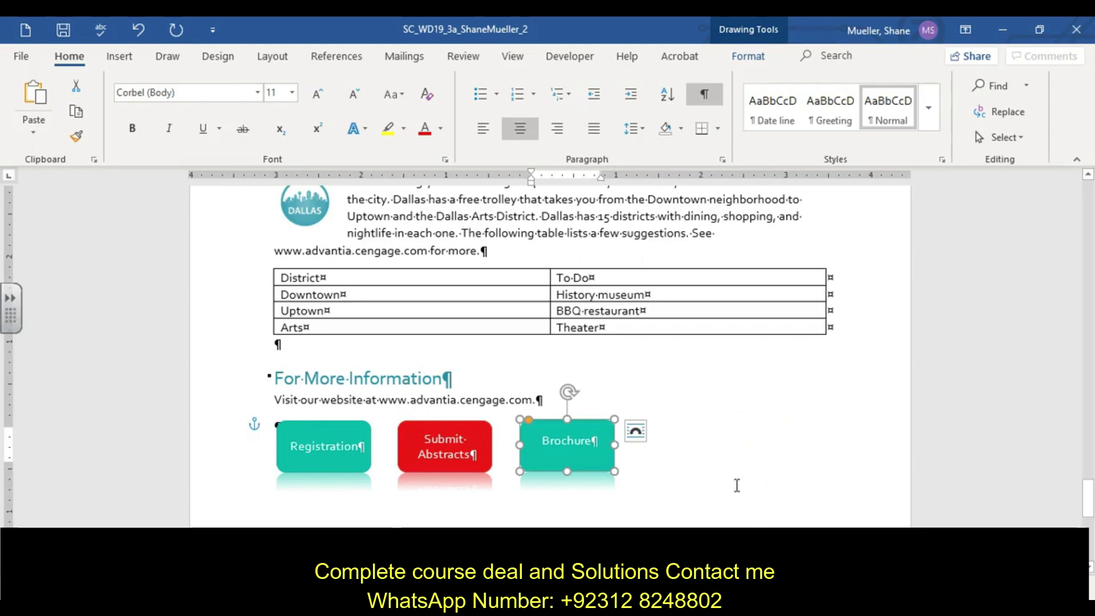
- Run the spelling check from the start of the document and ignore all occurrences of "Advantia"
{"action": "key", "text": "ctrl+Home"}
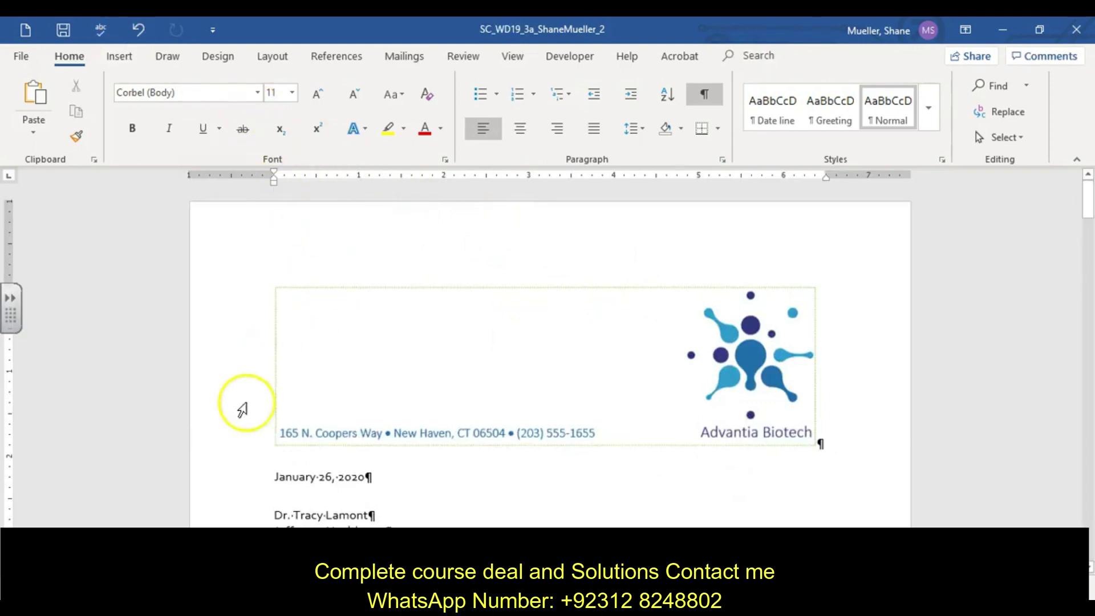
{"action": "left_click", "coordinate": [293, 457]}
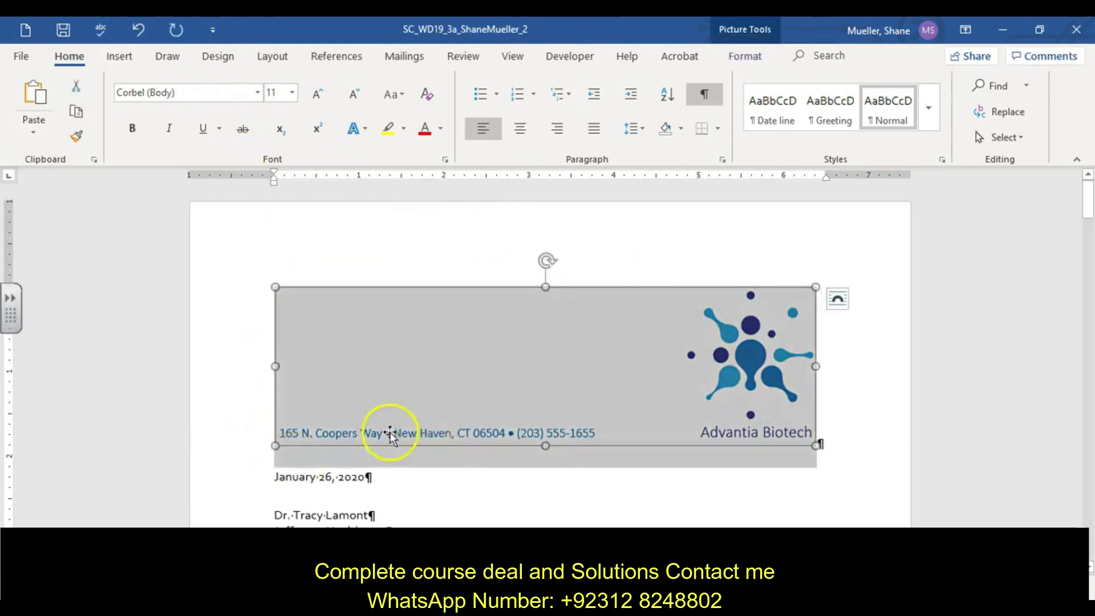
{"action": "left_click", "coordinate": [278, 486]}
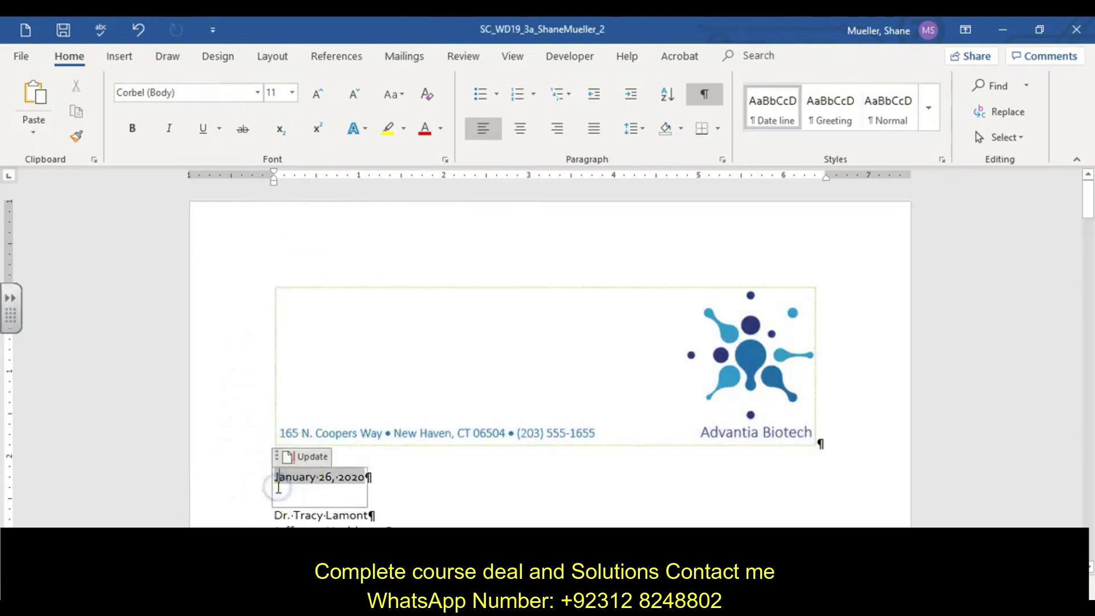
{"action": "left_click", "coordinate": [391, 501]}
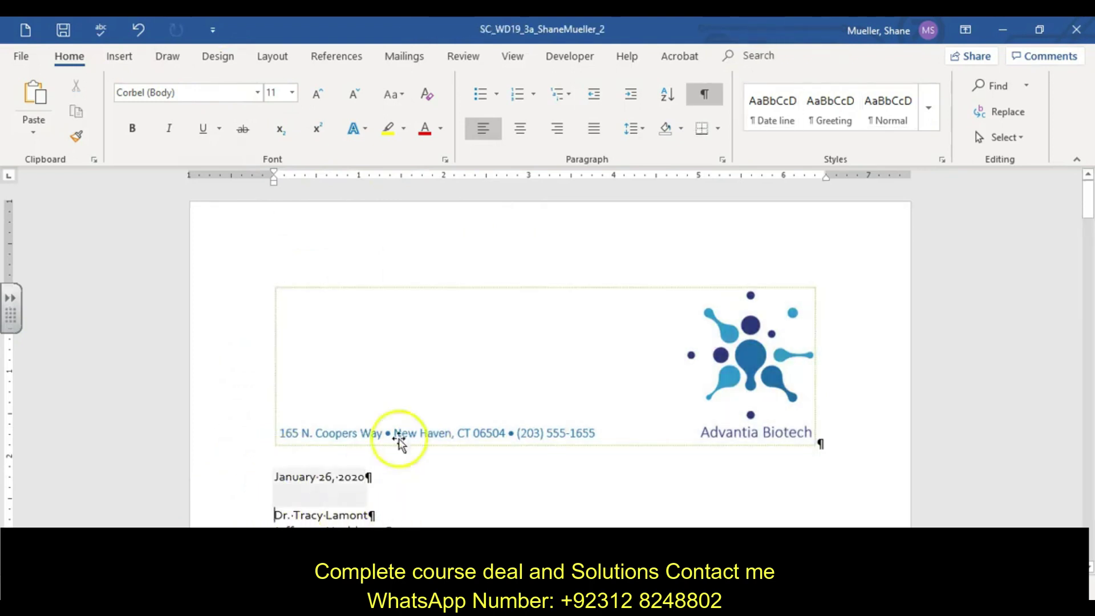
{"action": "left_click", "coordinate": [103, 31]}
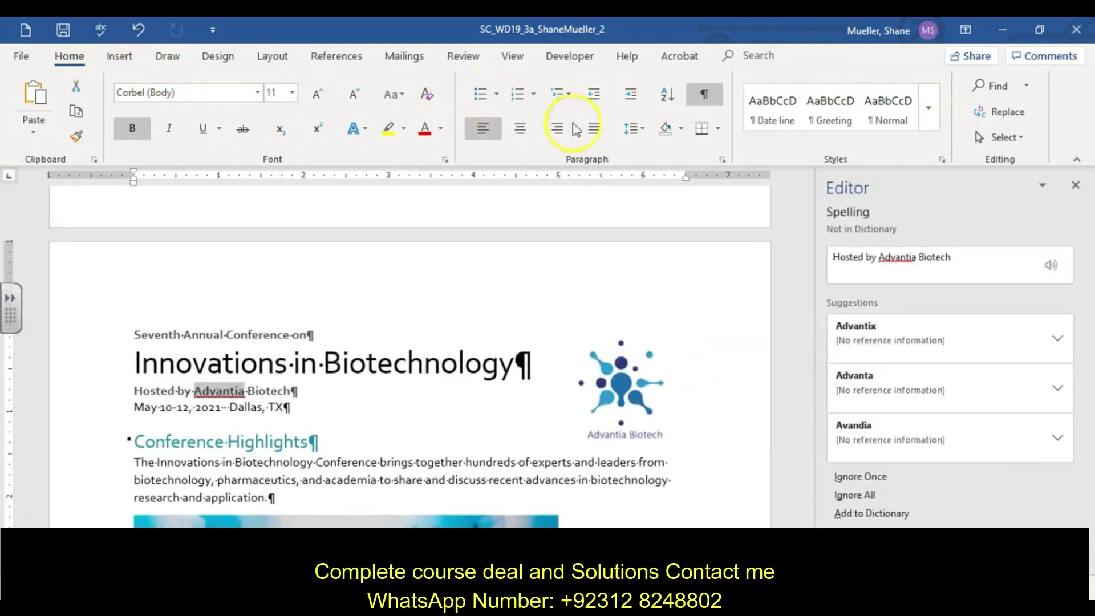
{"action": "left_click", "coordinate": [861, 495]}
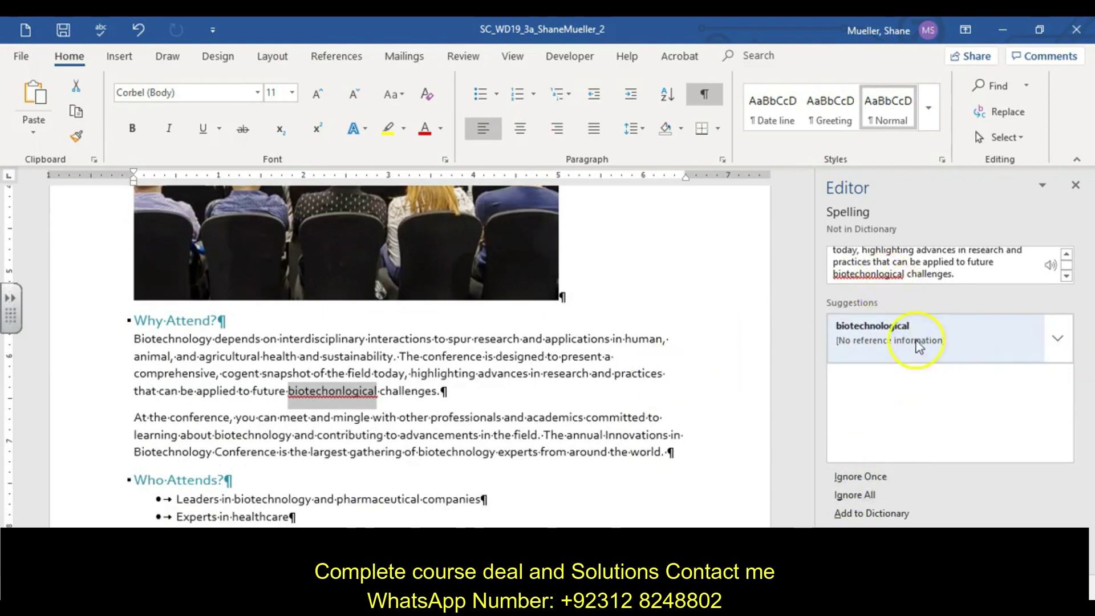
- Correct the misspelled word in the "Why Attend?" section to "biotechnological" and finish the spelling check
{"action": "left_click", "coordinate": [884, 333]}
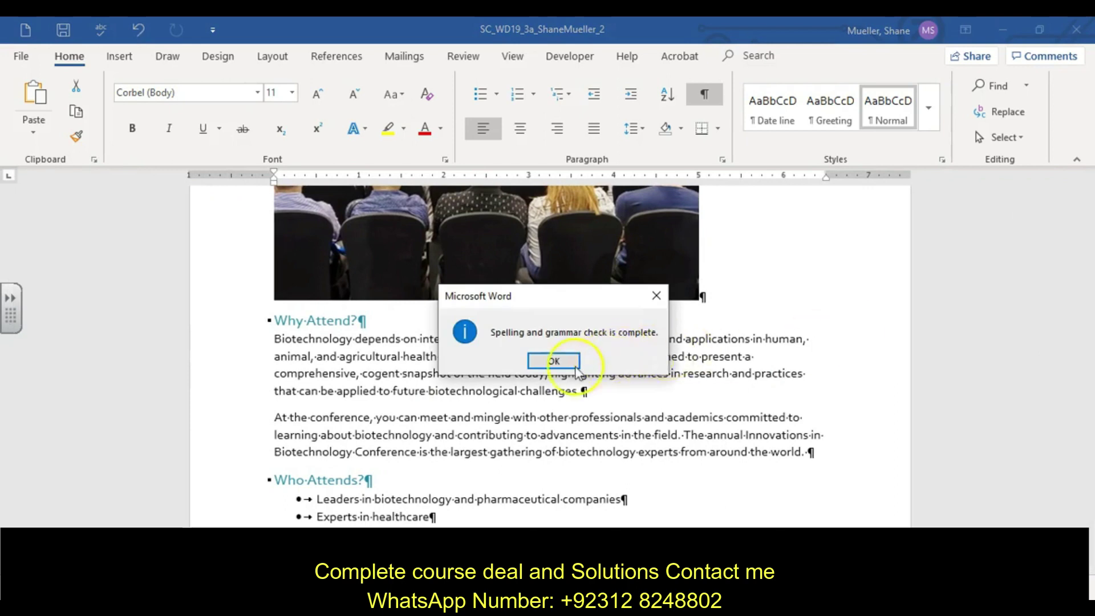
{"action": "left_click", "coordinate": [562, 361]}
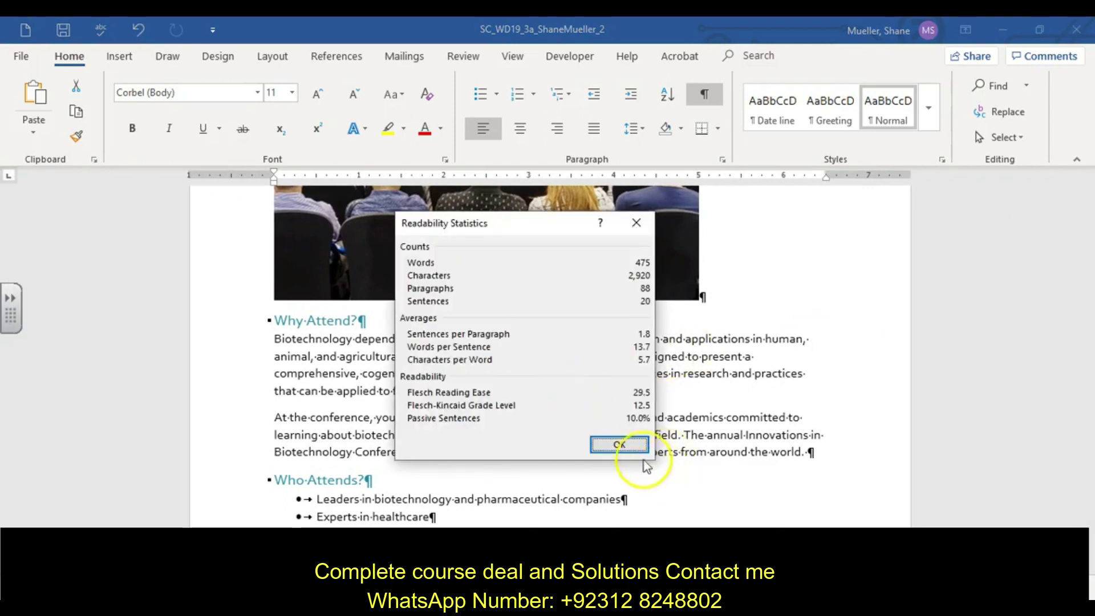
{"action": "left_click", "coordinate": [620, 444]}
- Return to the beginning of the document and save it
{"action": "scroll", "coordinate": [621, 443], "scroll_direction": "up", "scroll_amount": 8}
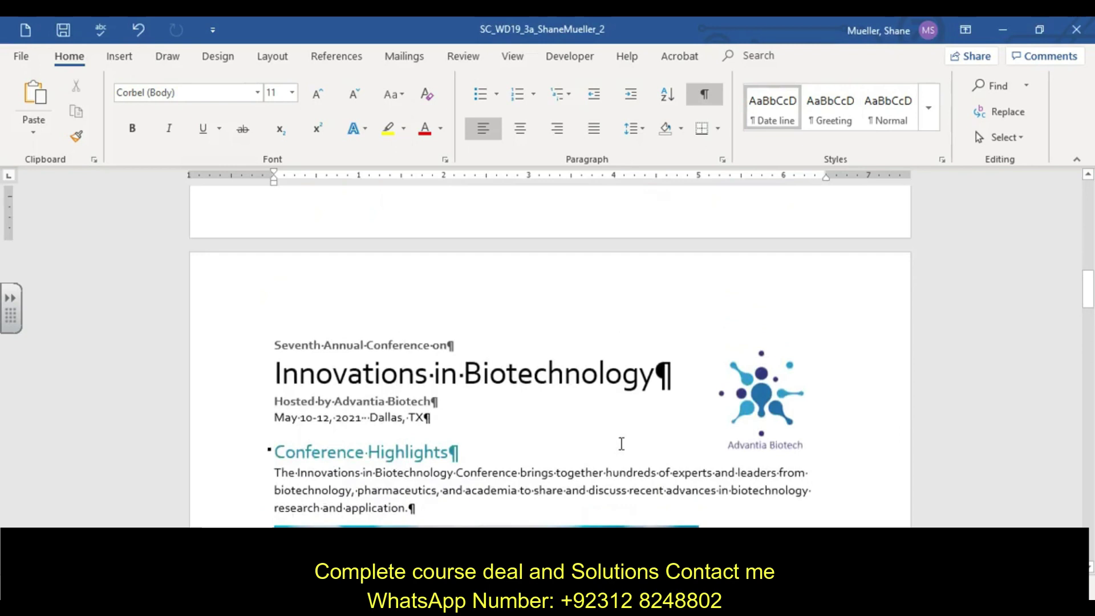
{"action": "key", "text": "ctrl+Home"}
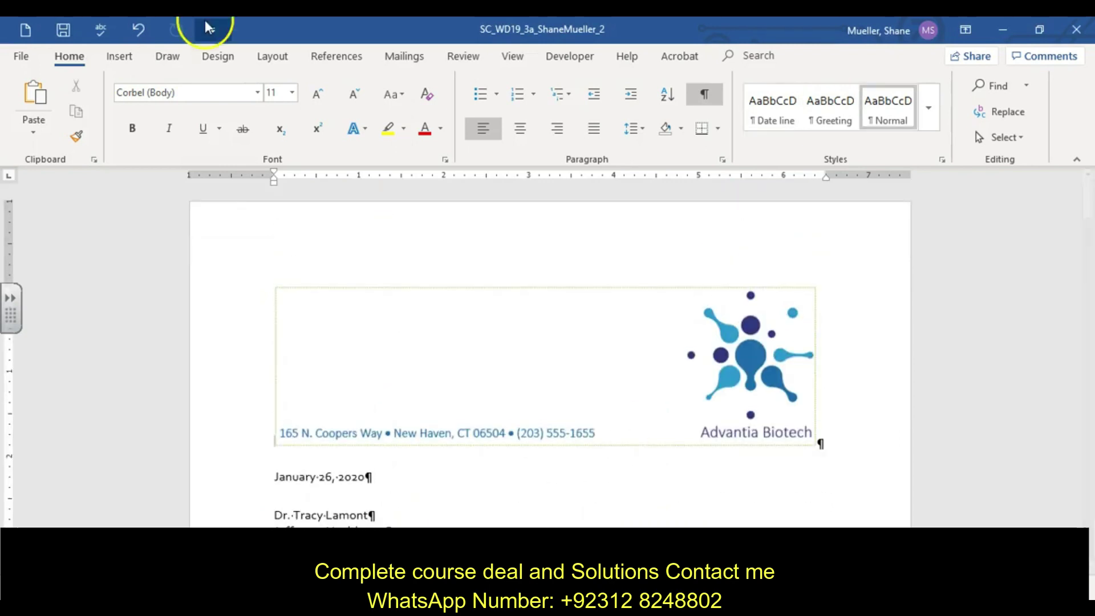
{"action": "left_click", "coordinate": [63, 29]}
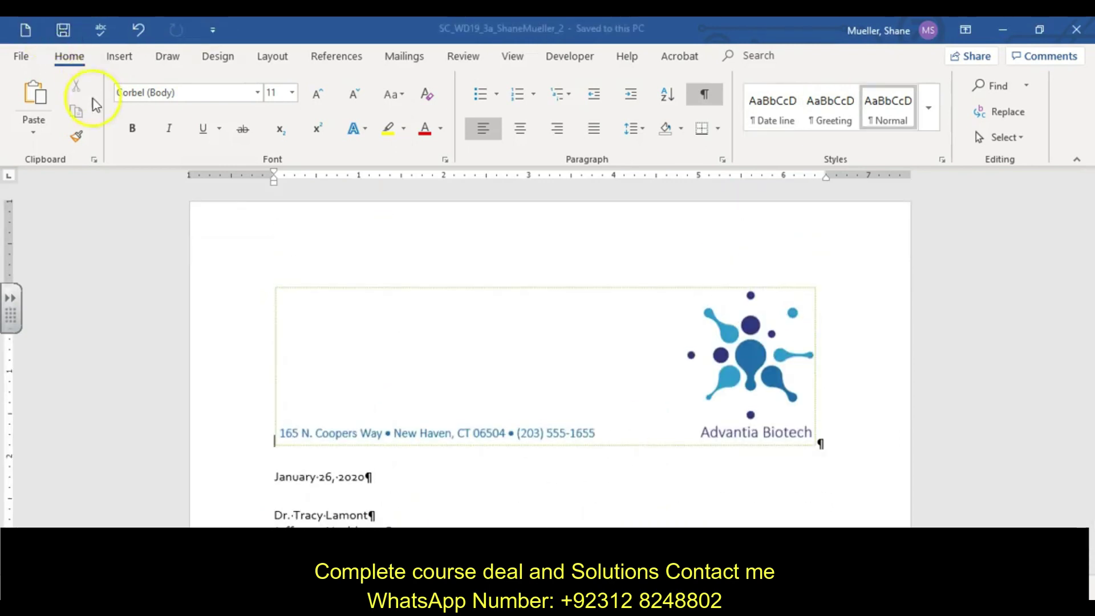